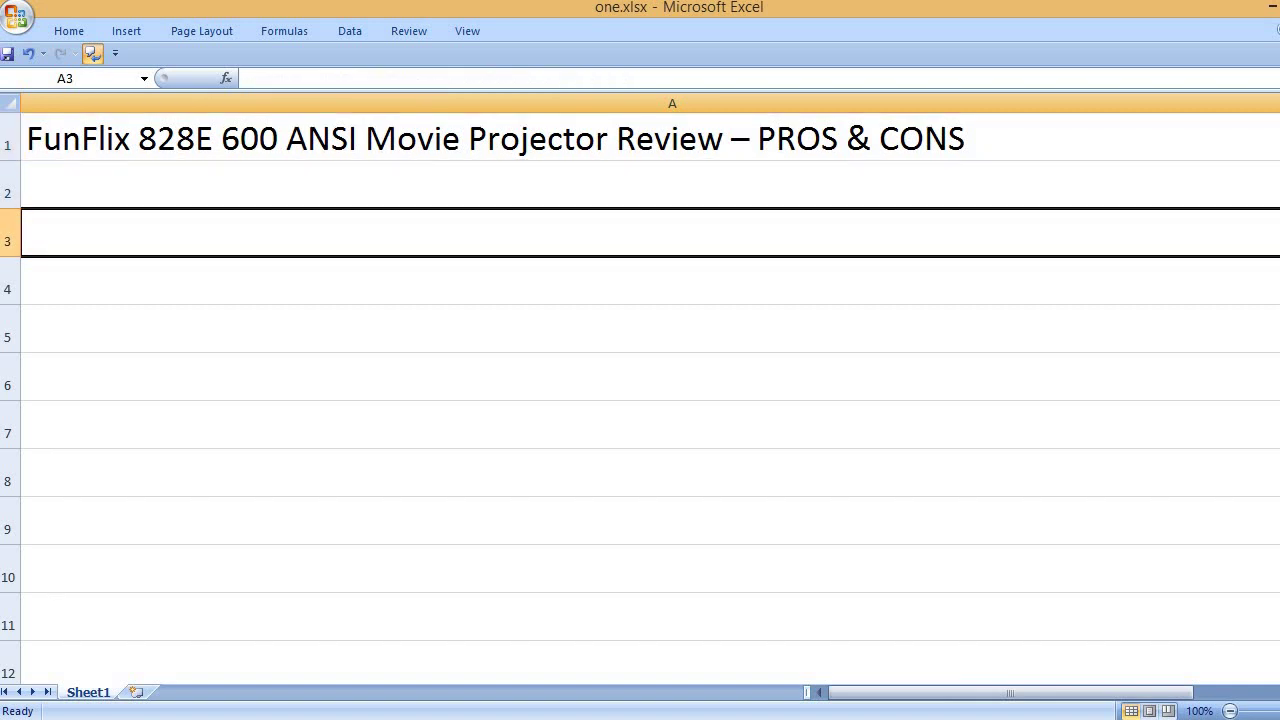
- Add a PROS heading in A3, followed by 'Good and clear picture' and 'Good brightness' every other row
type("PROS")
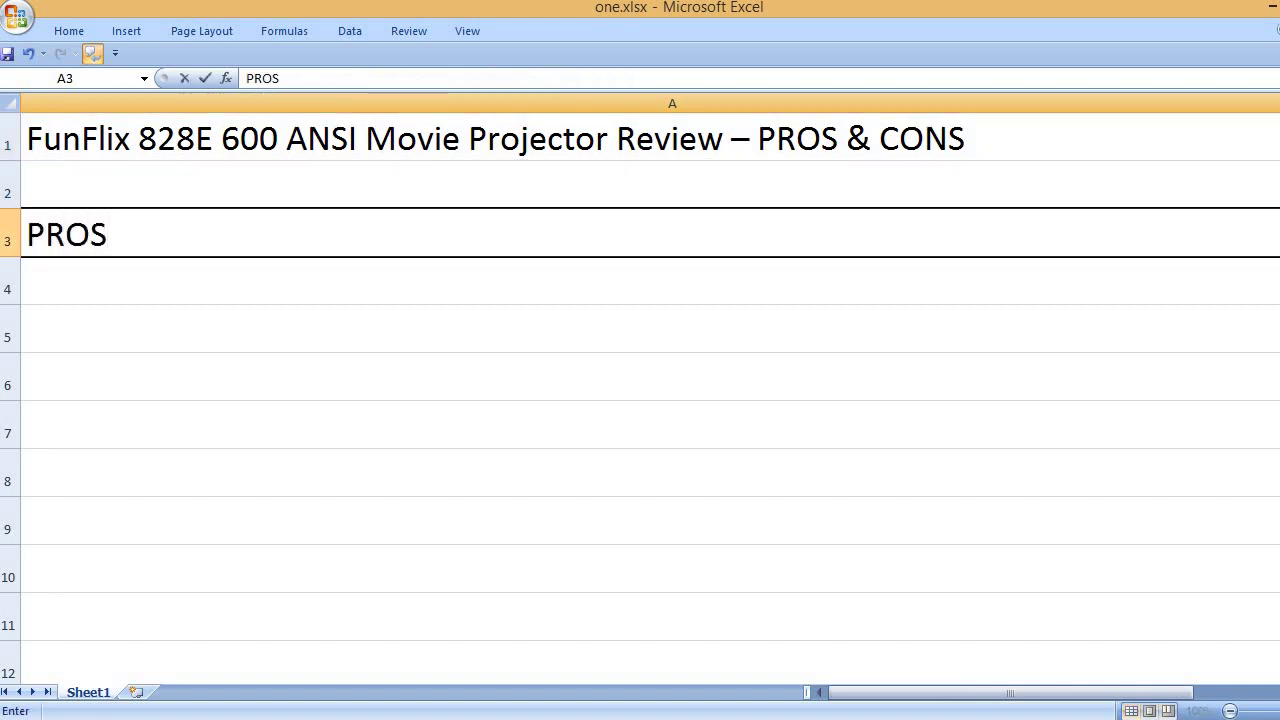
key("Return")
key("Return")
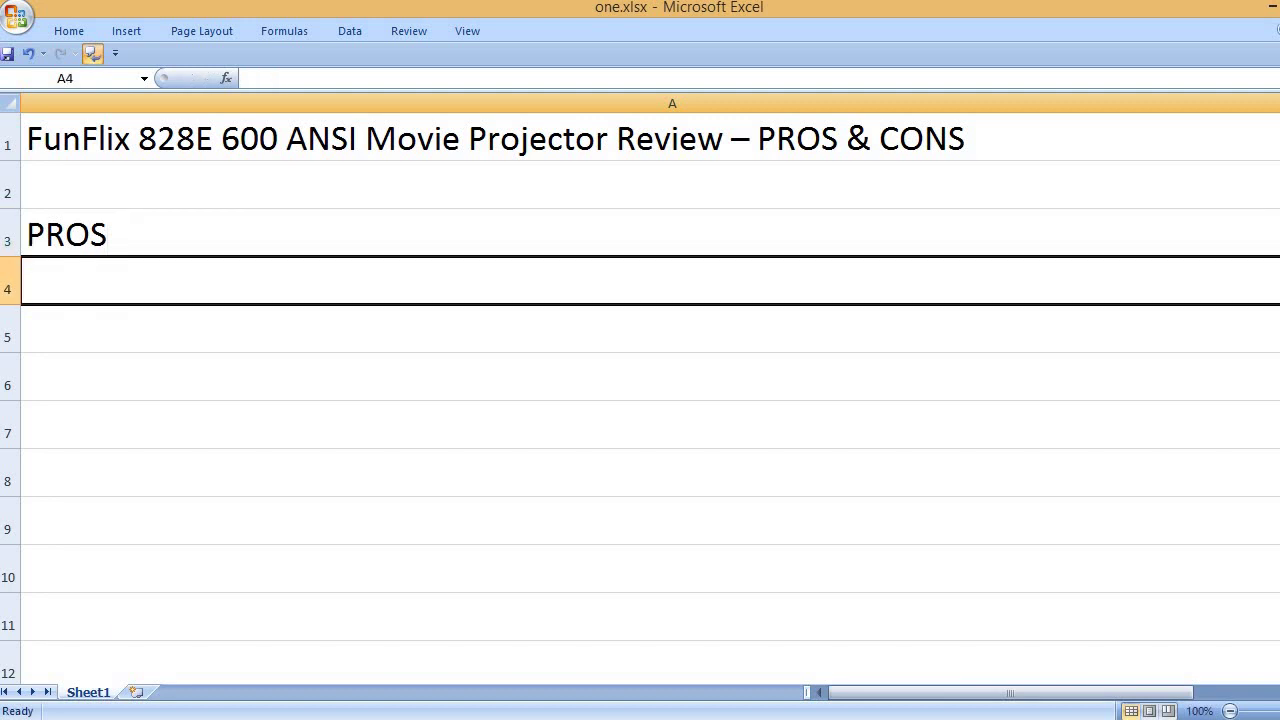
type("Goo")
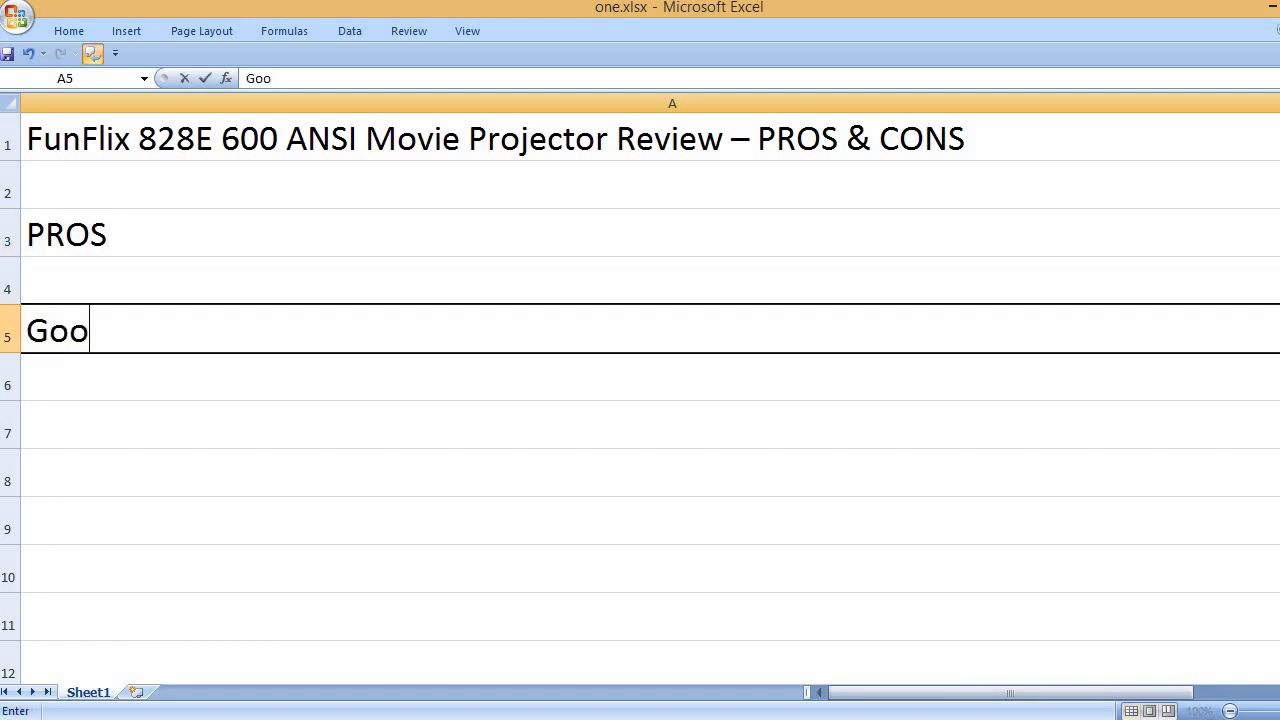
type("d and clea")
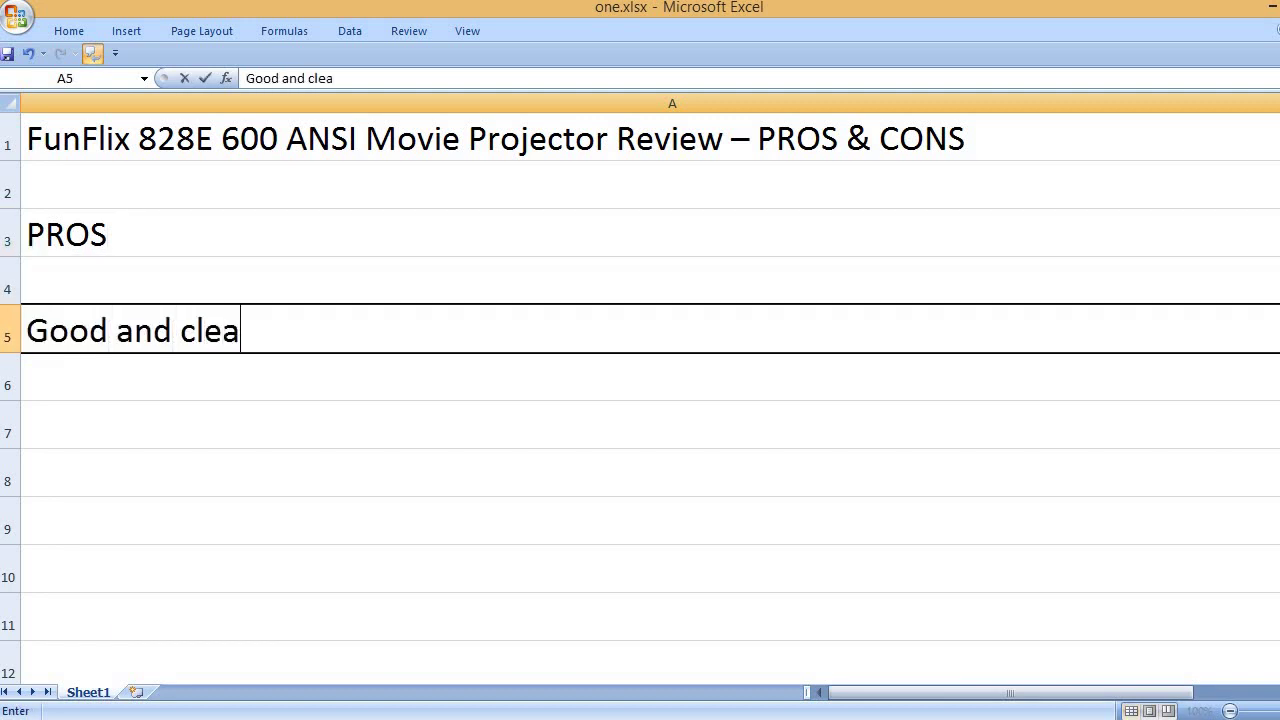
type("r picture")
key("Return")
key("Return")
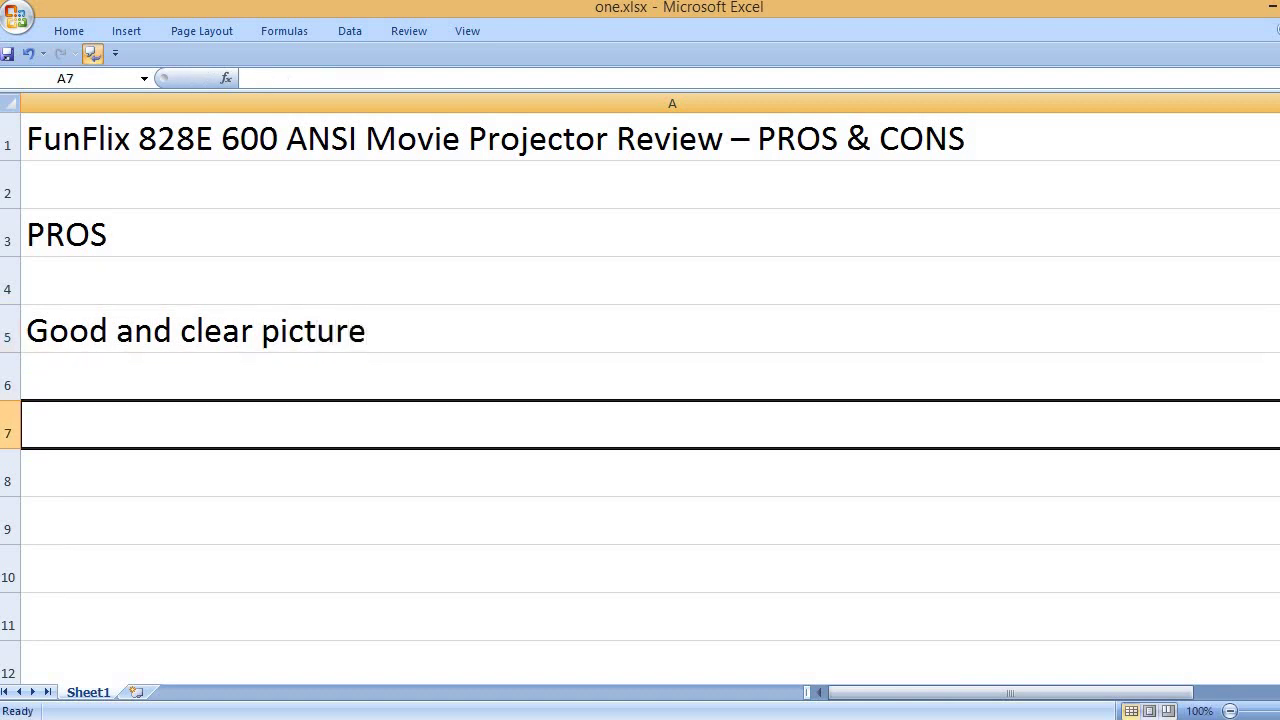
type("Good bri")
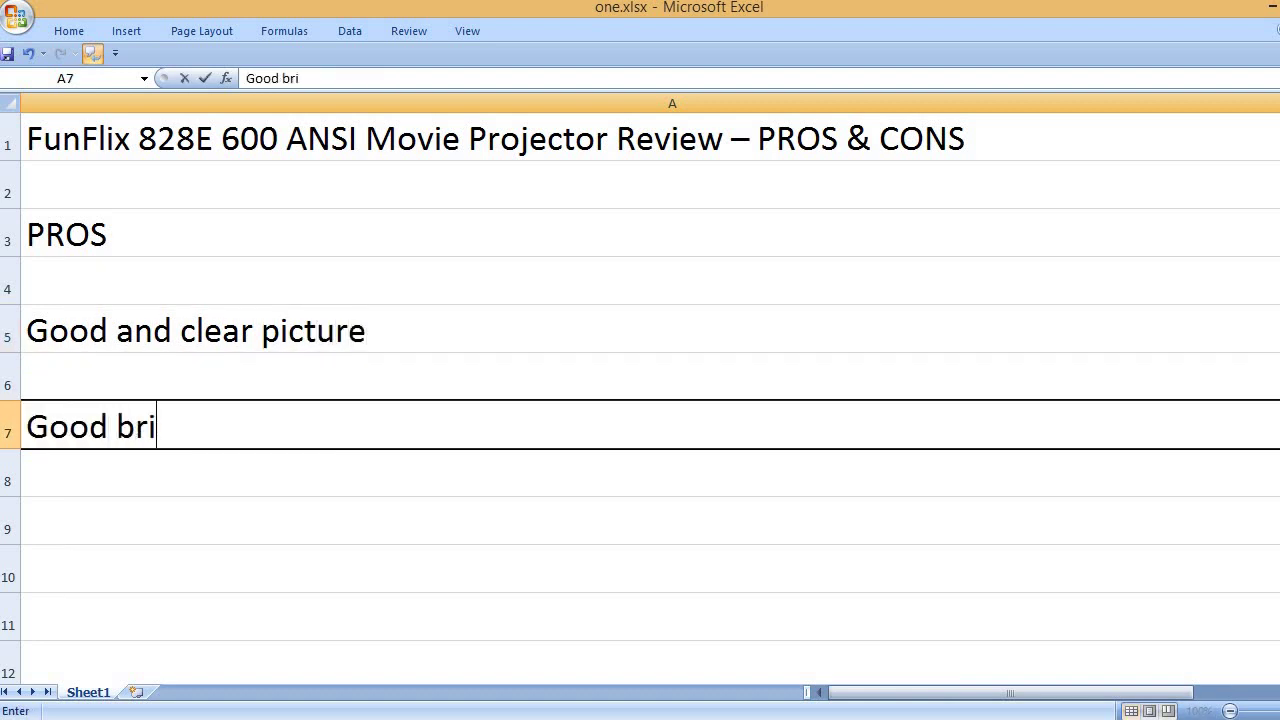
type("ghtness")
key("Return")
key("Return")
- Add pros 'Loud speaker', 'Very low price', 'Overall, a good quality projector' and 'Amazon shipping is quite fast.'
type("L")
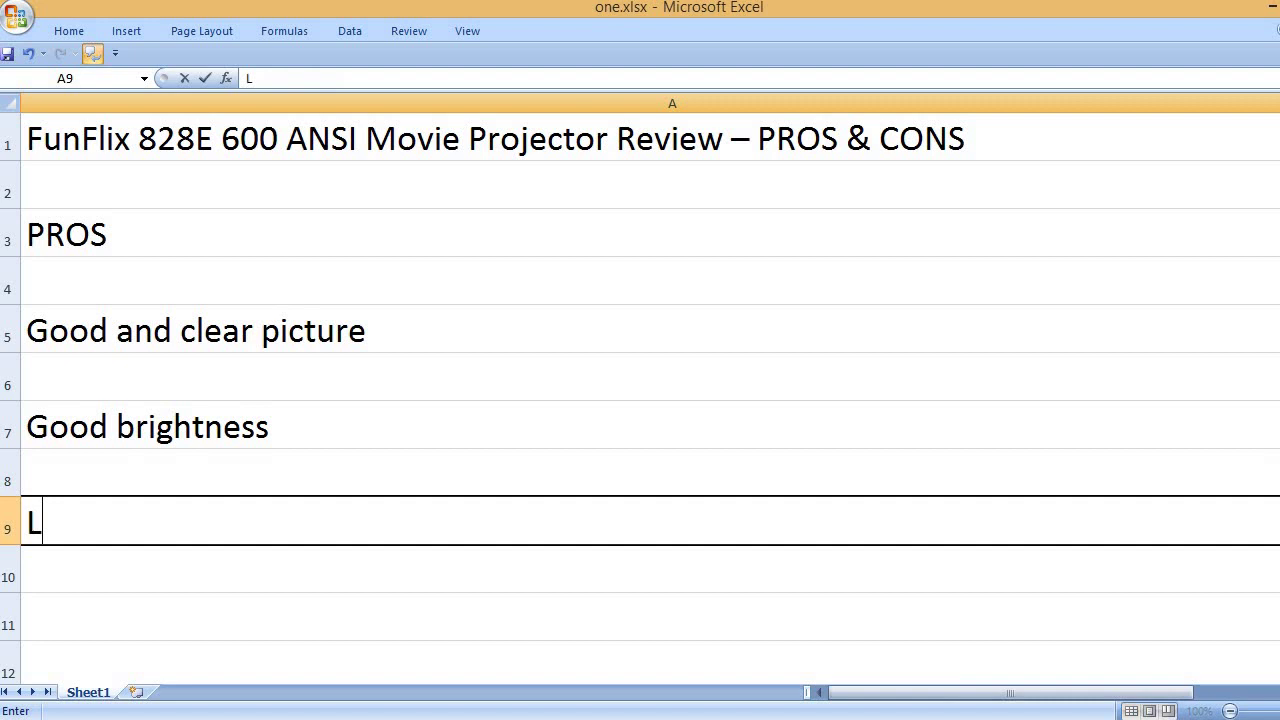
type("oud speaker")
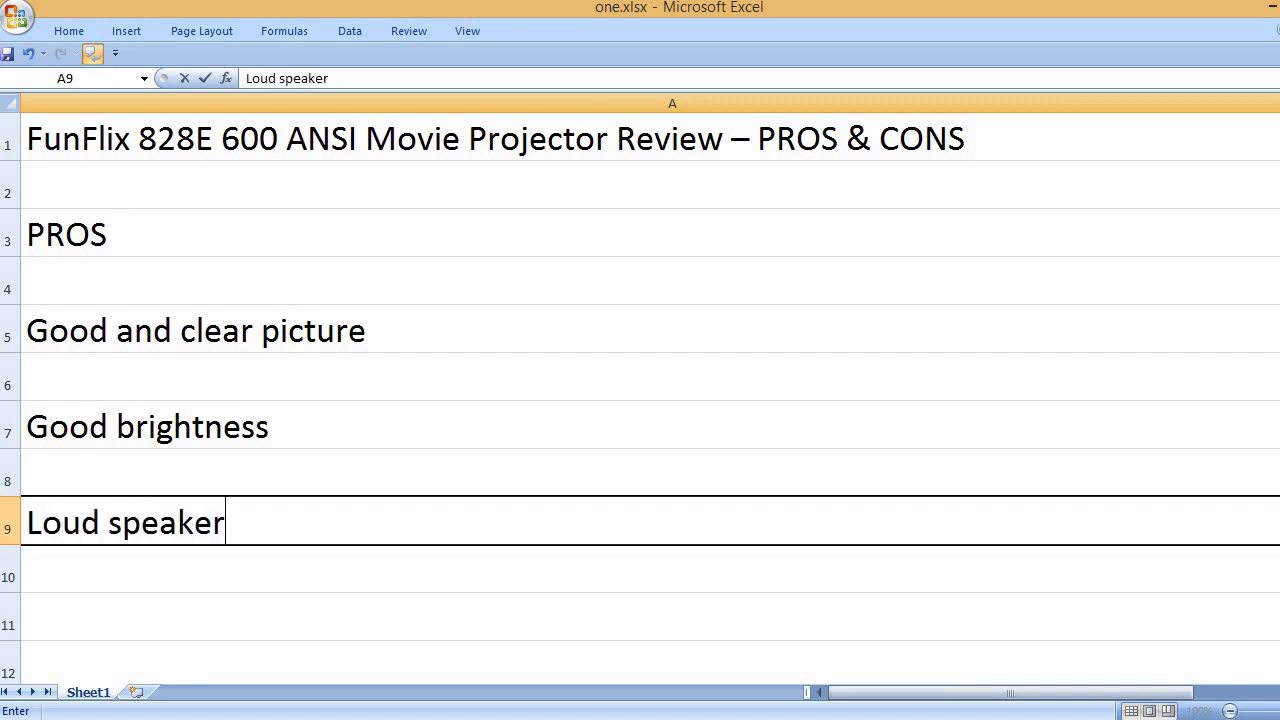
key("Return")
key("Return")
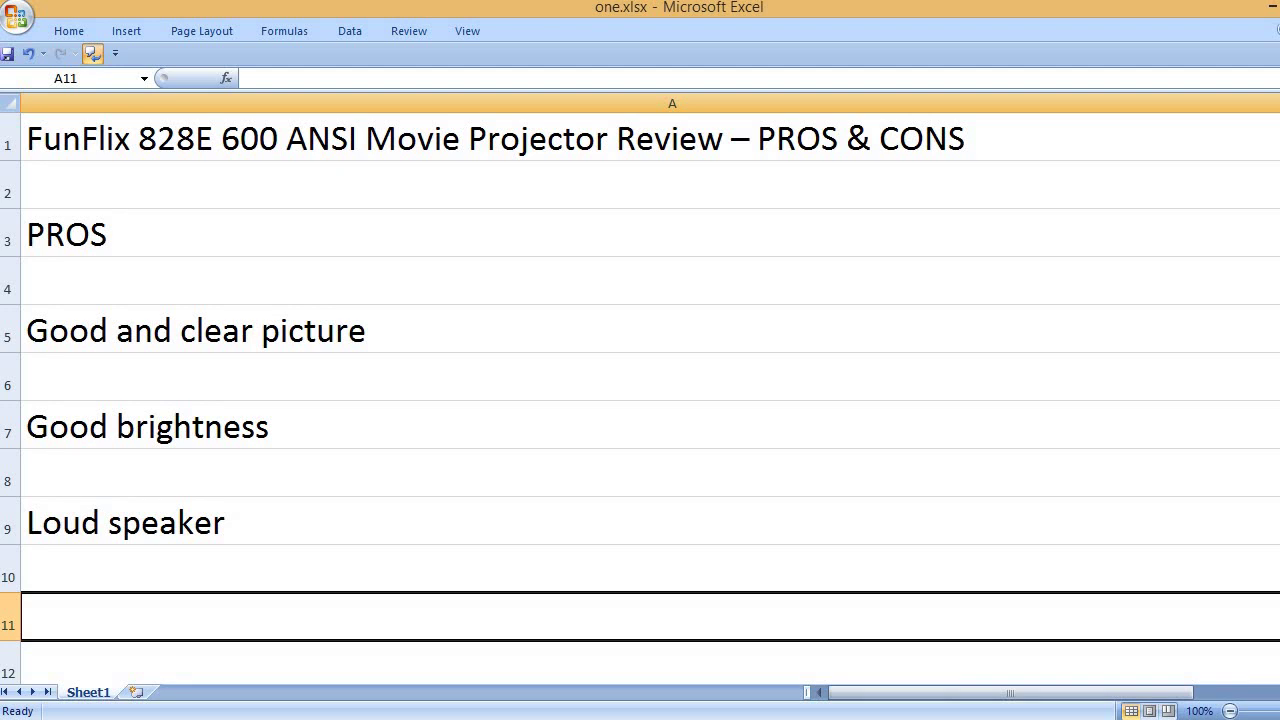
type("Very l")
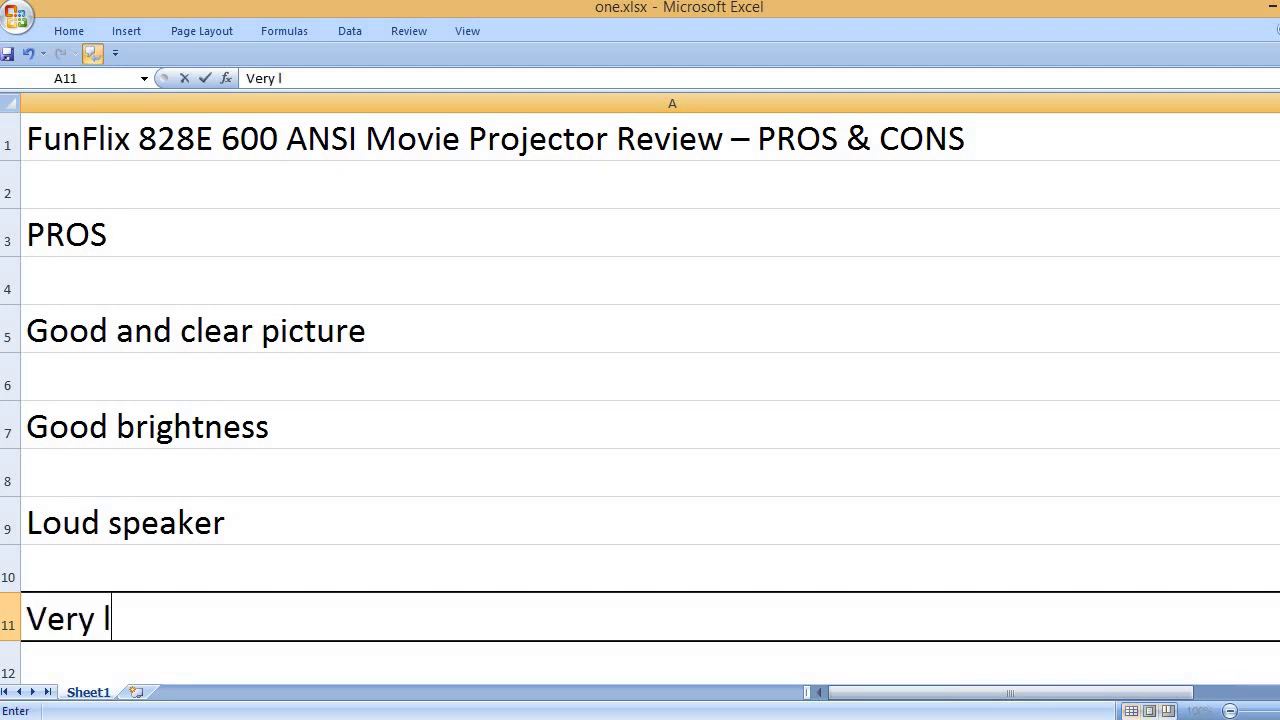
type("ow price")
key("Return")
key("Return")
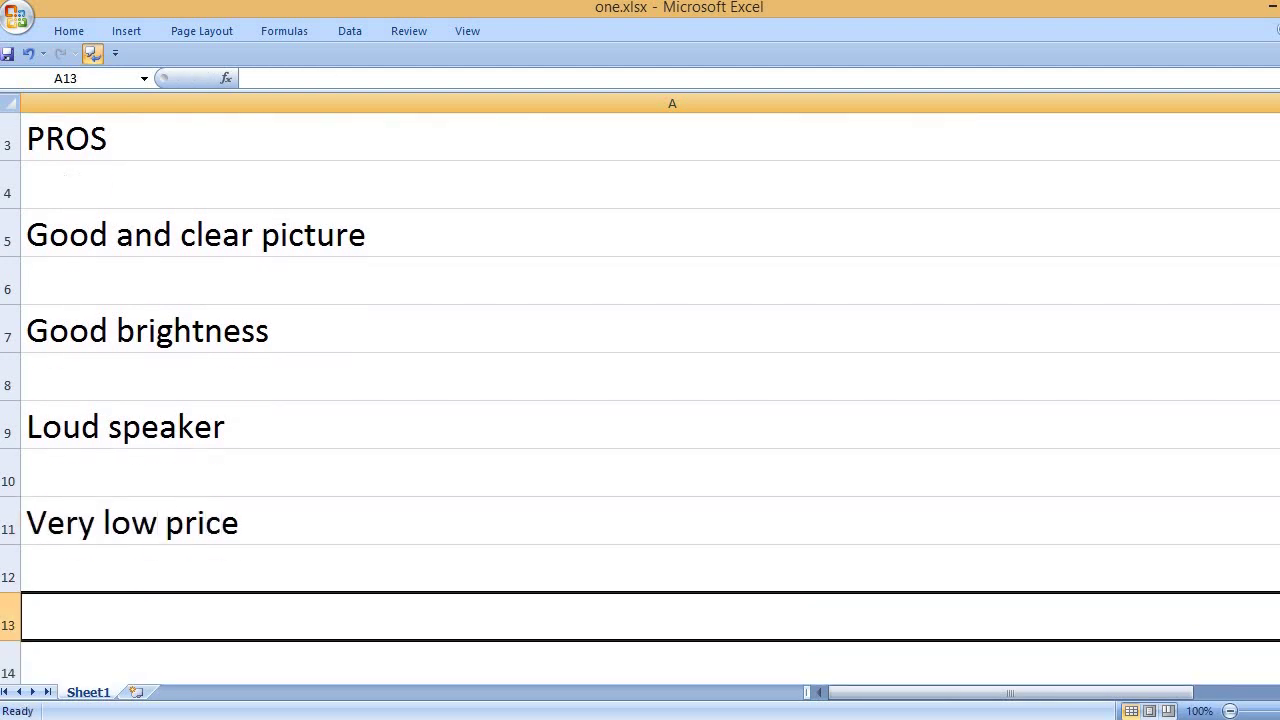
type("Overall")
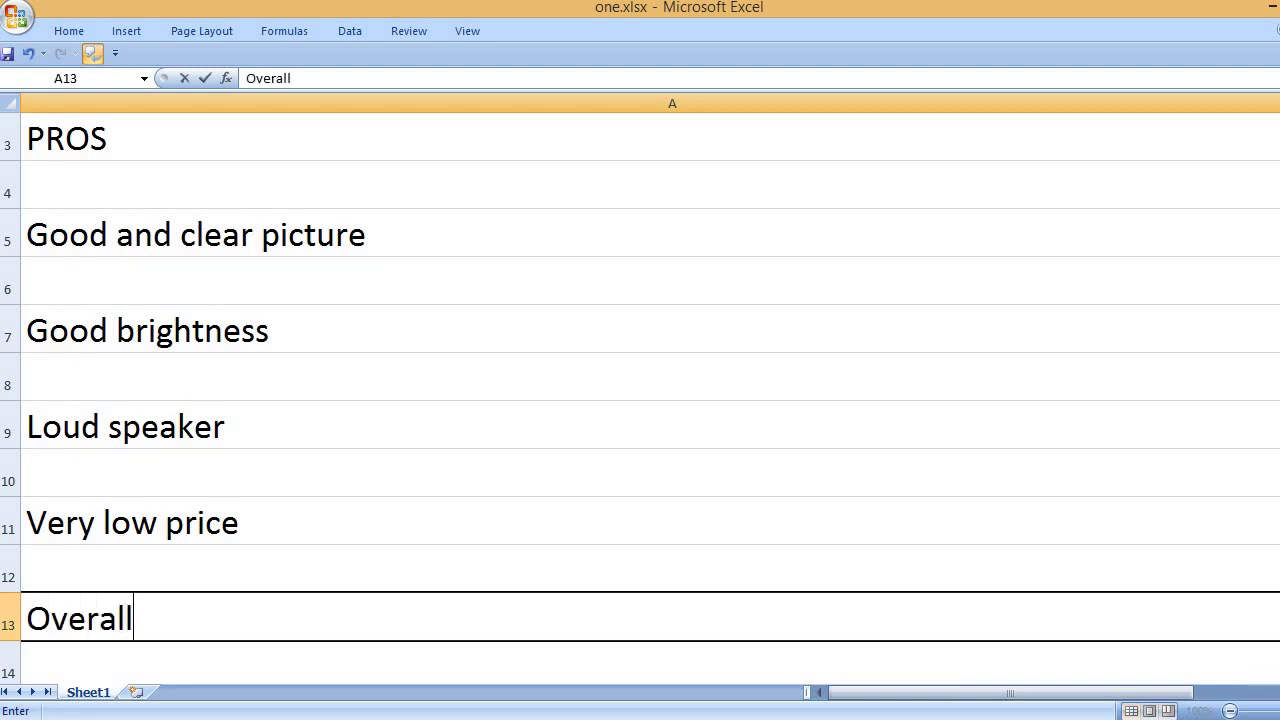
type(", a good q")
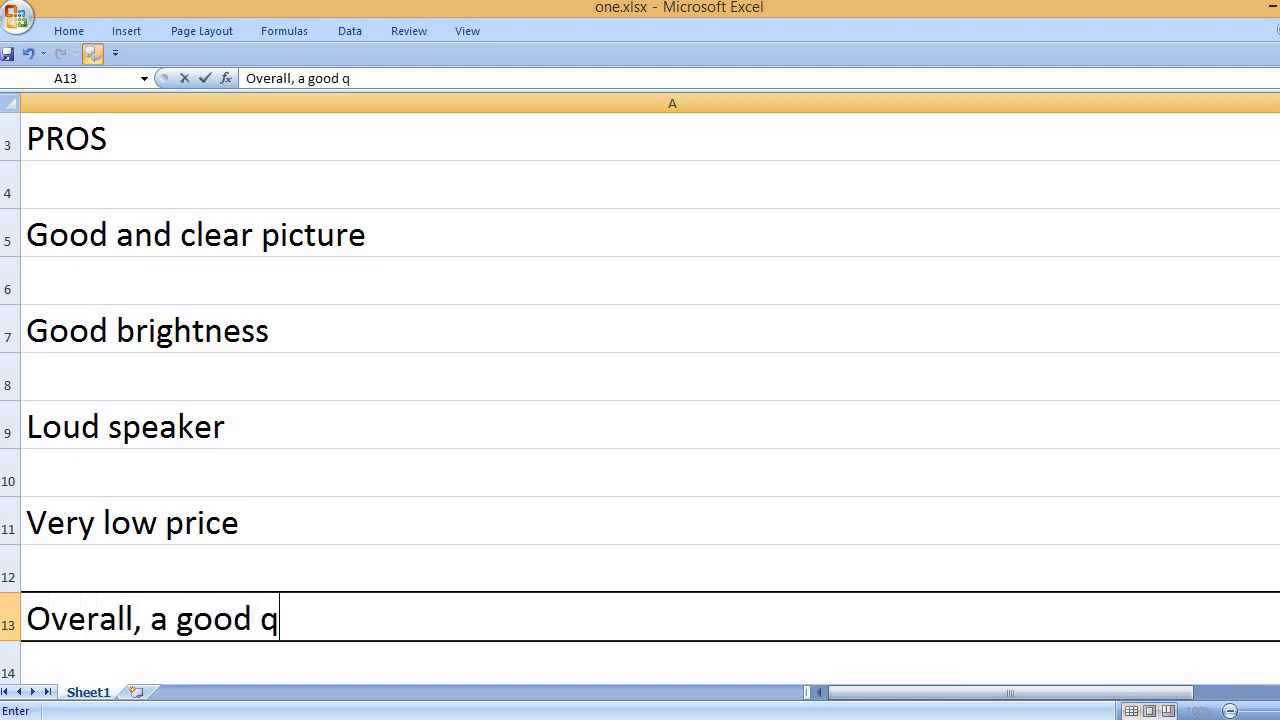
type("uality projector")
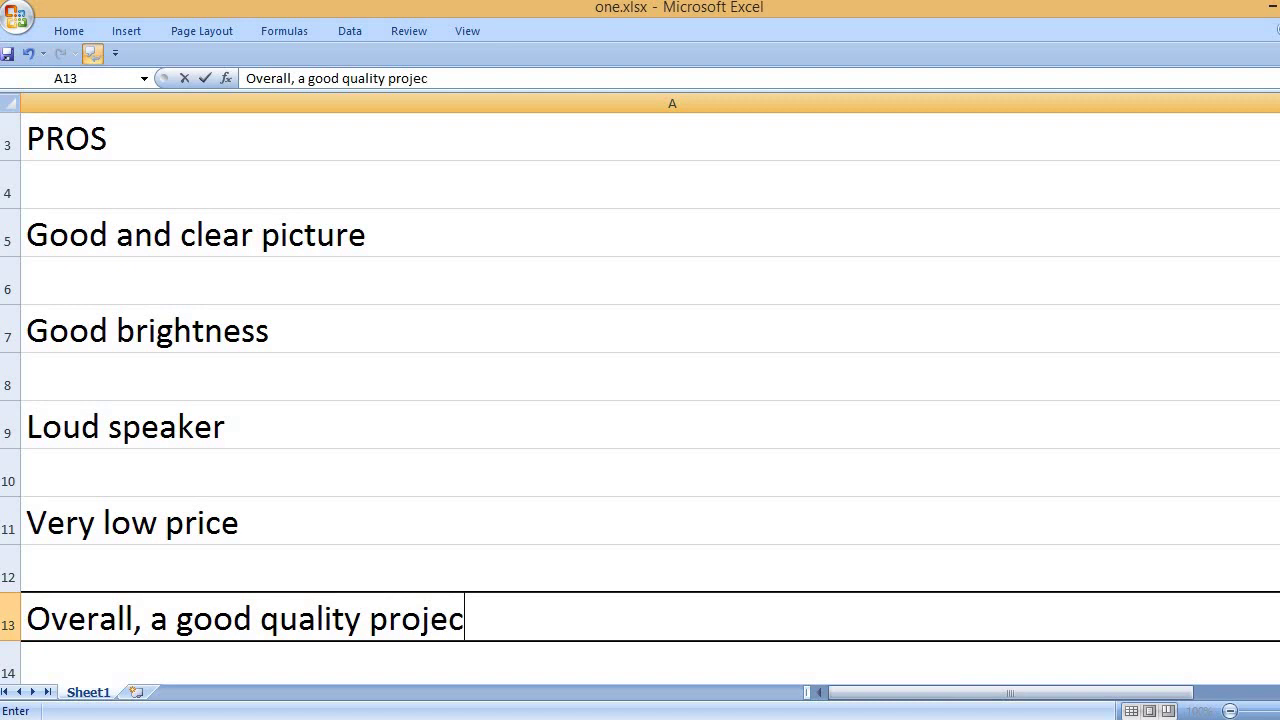
key("Return")
key("Return")
type("Ama")
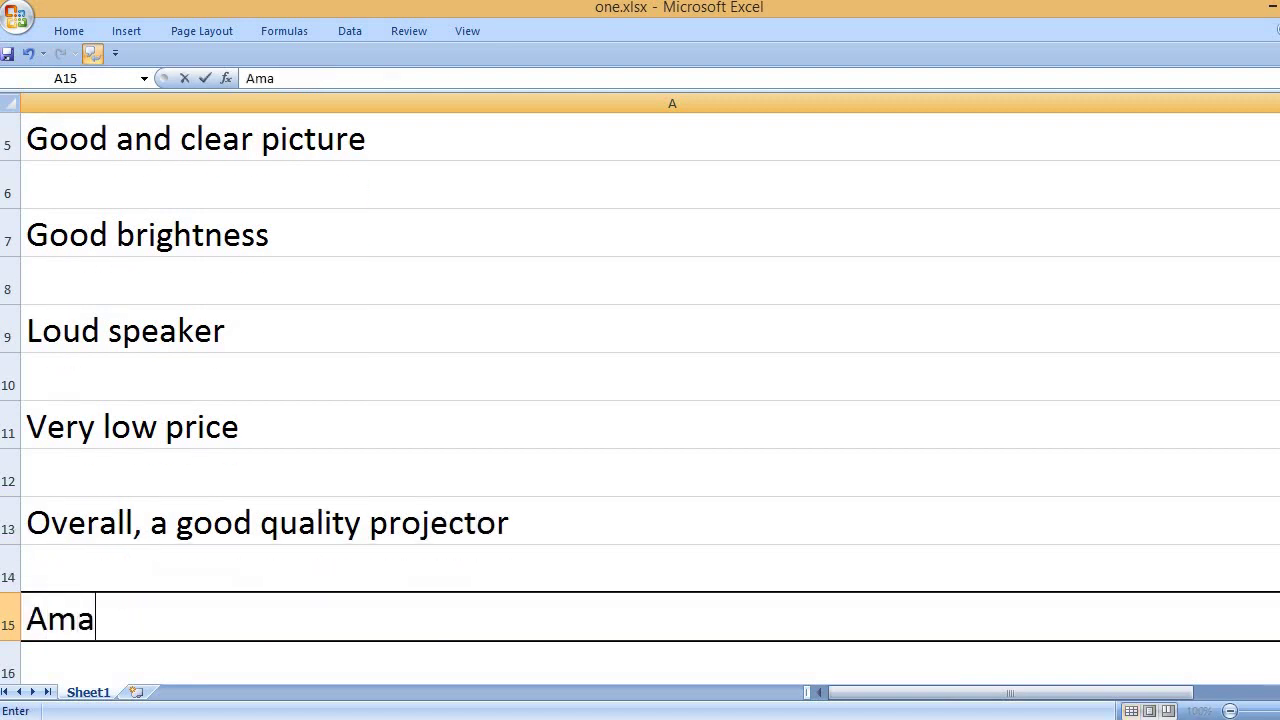
type("zon shippin")
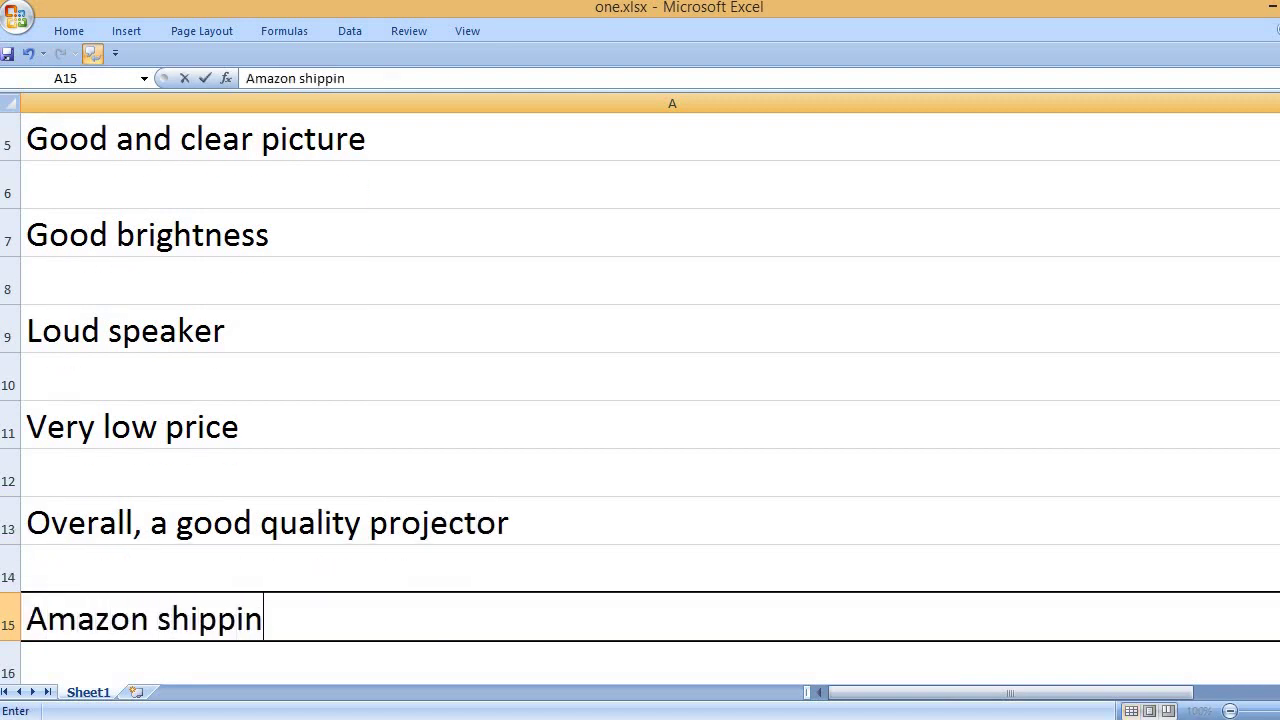
type("g is quite")
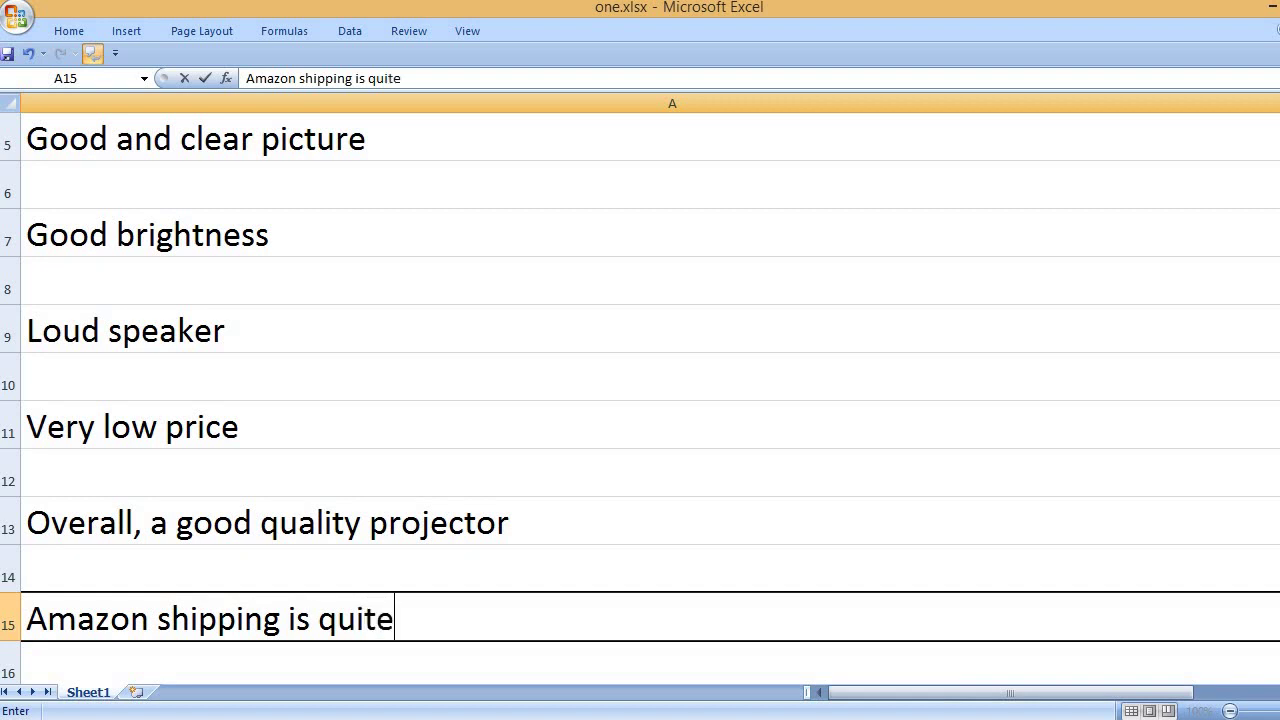
type(" fast.")
- Enter 'Good screen mirroring performance' in A17, trimming off the redundant 'is very good.' ending
key("Return")
key("Return")
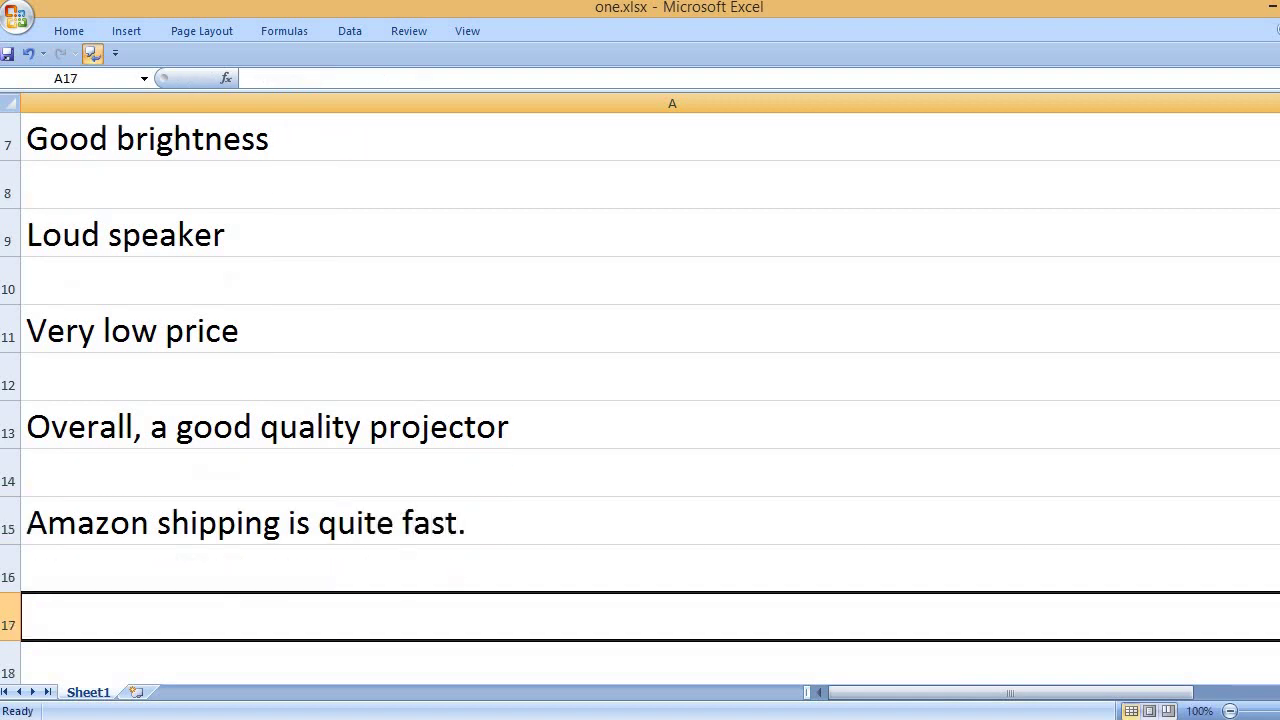
type("Good scree")
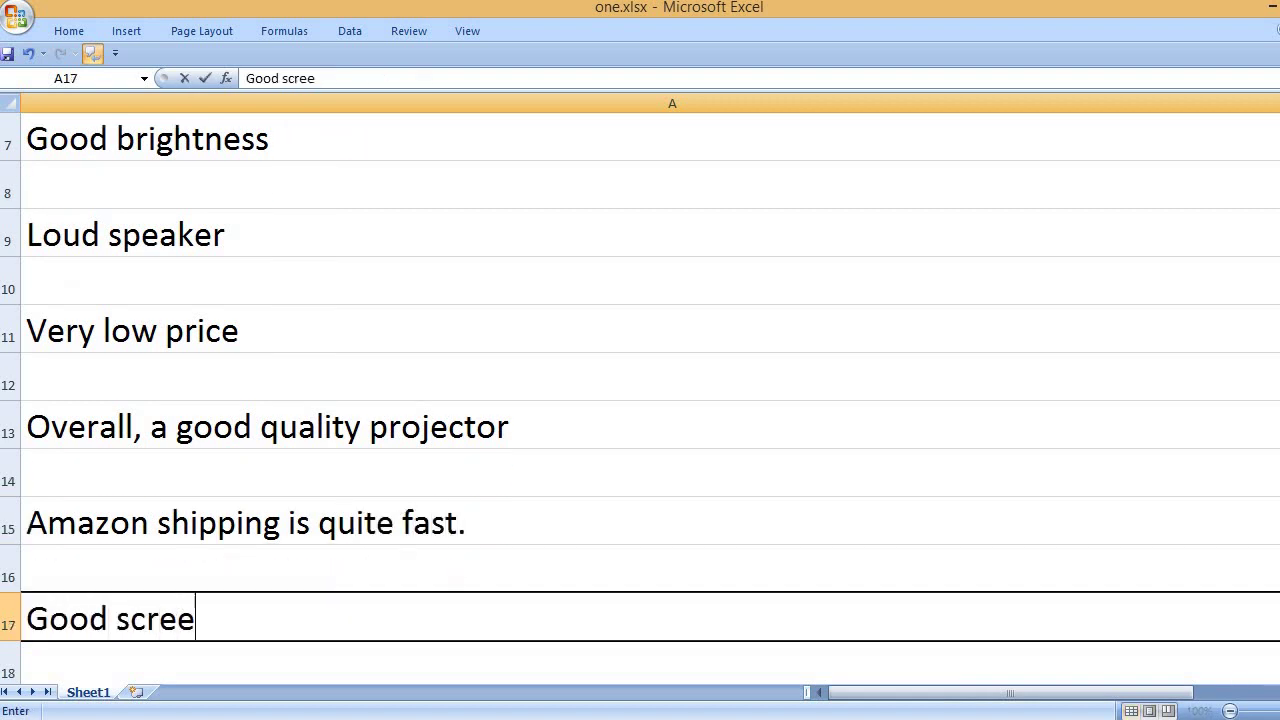
type("n mirroring p")
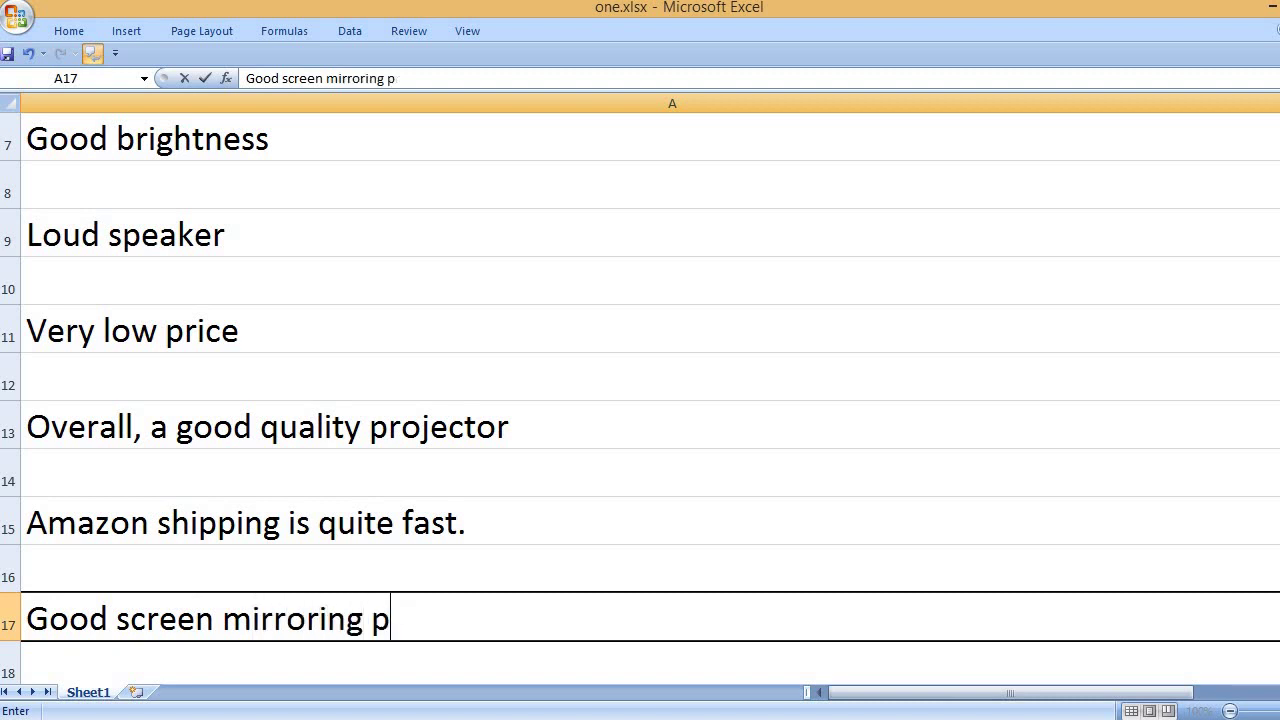
type("rerforma")
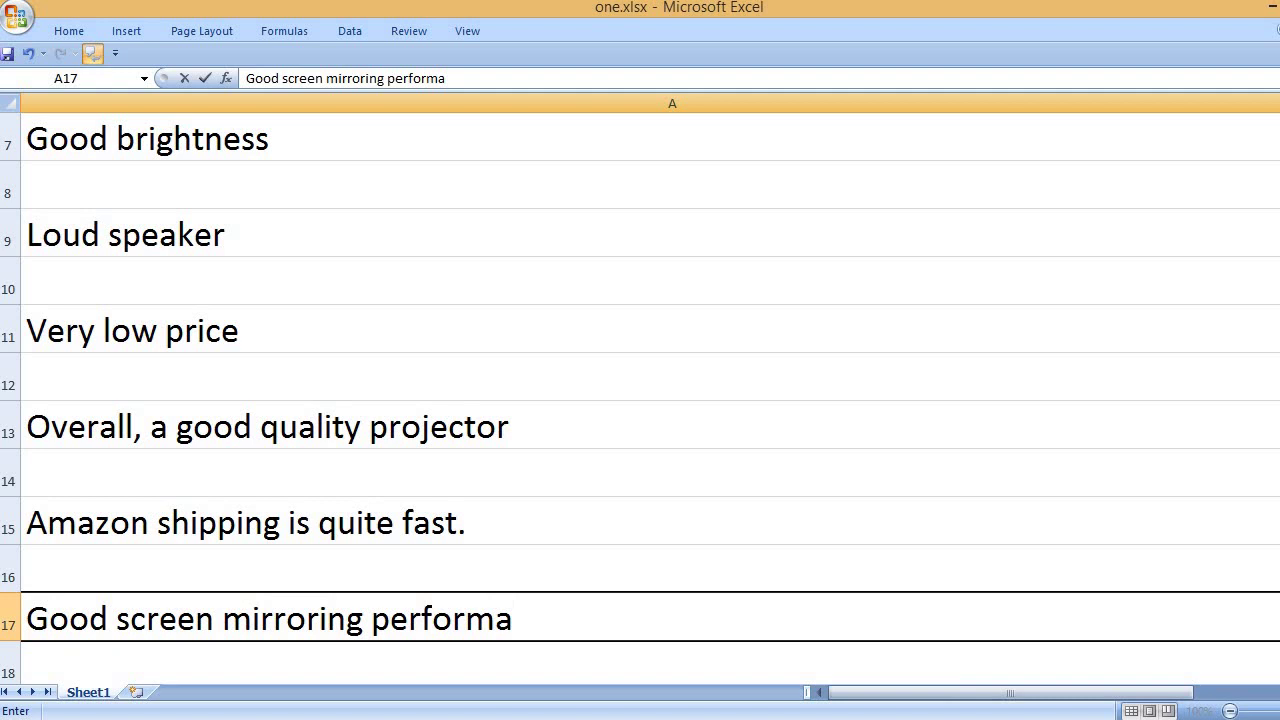
type("nce is ve")
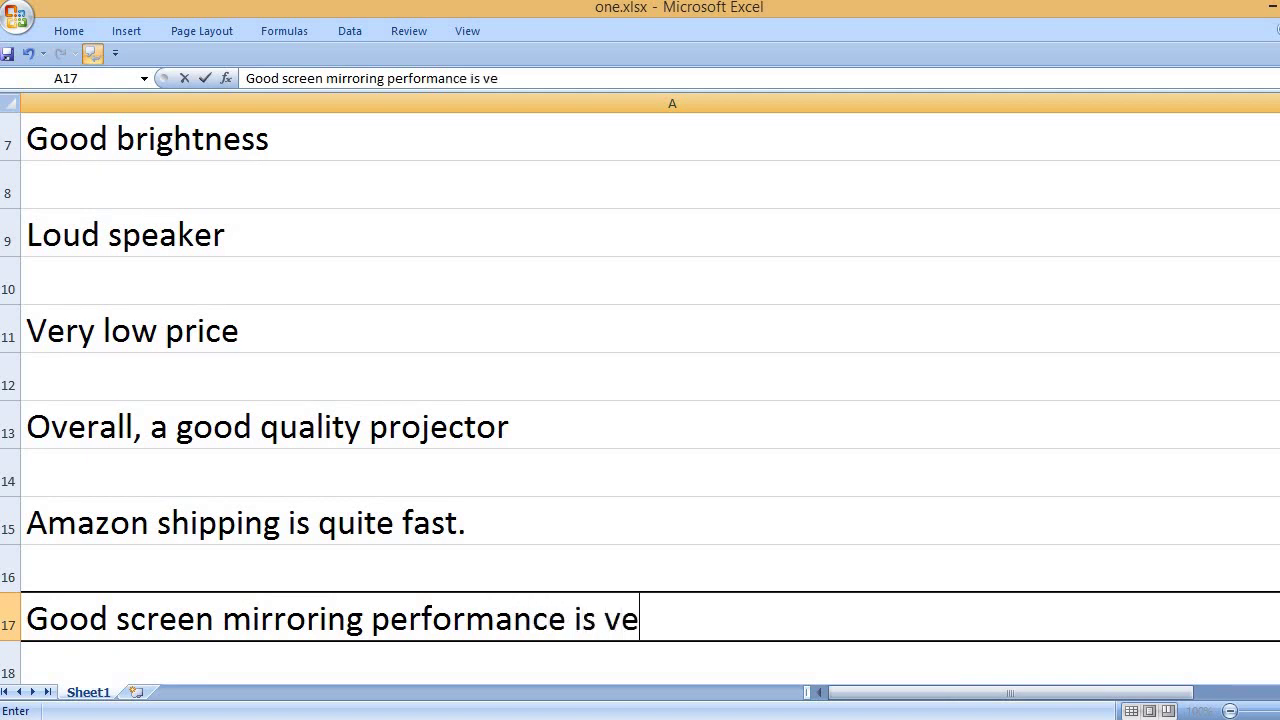
type("ry good")
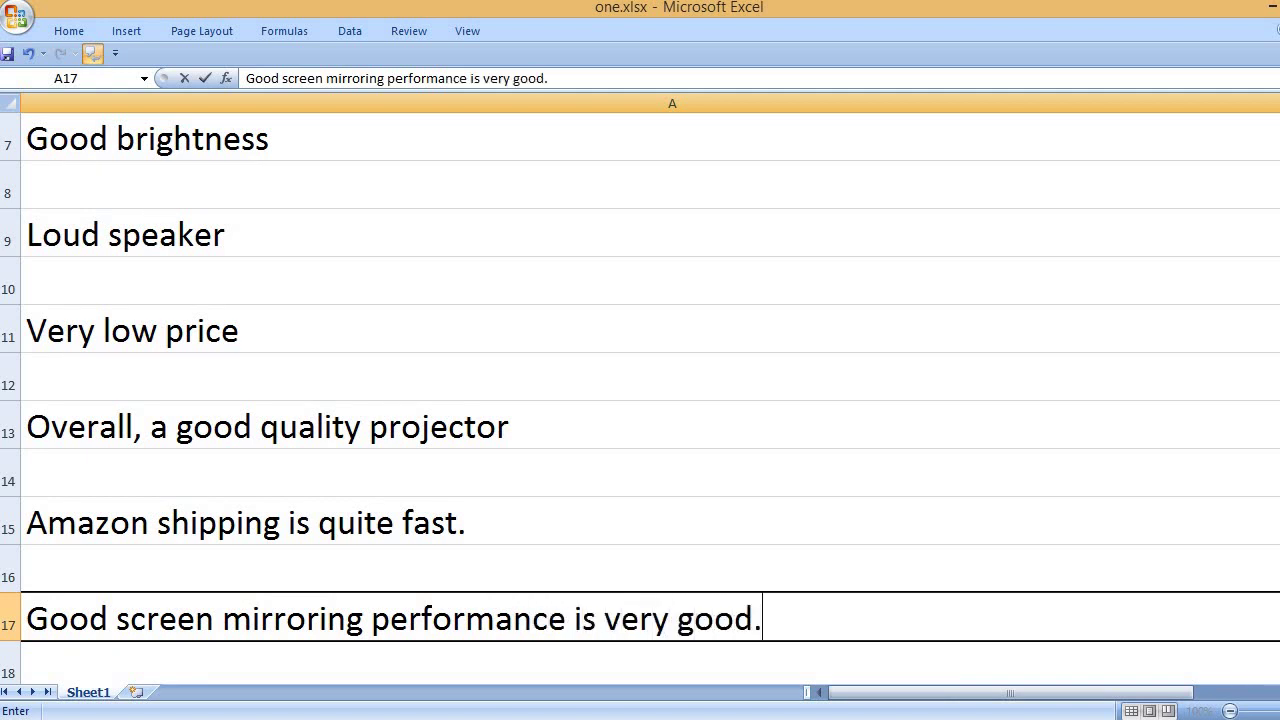
type(".")
key("Return")
key("Return")
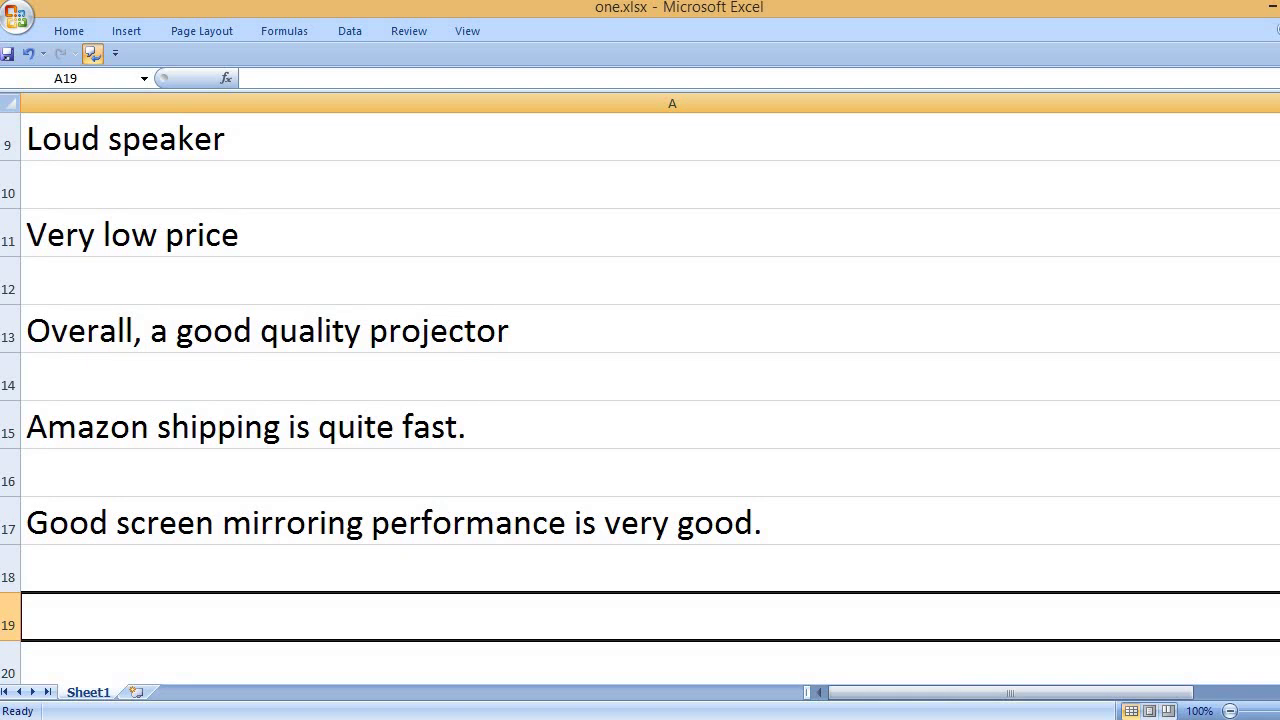
key("Up")
key("Up")
key("F2")
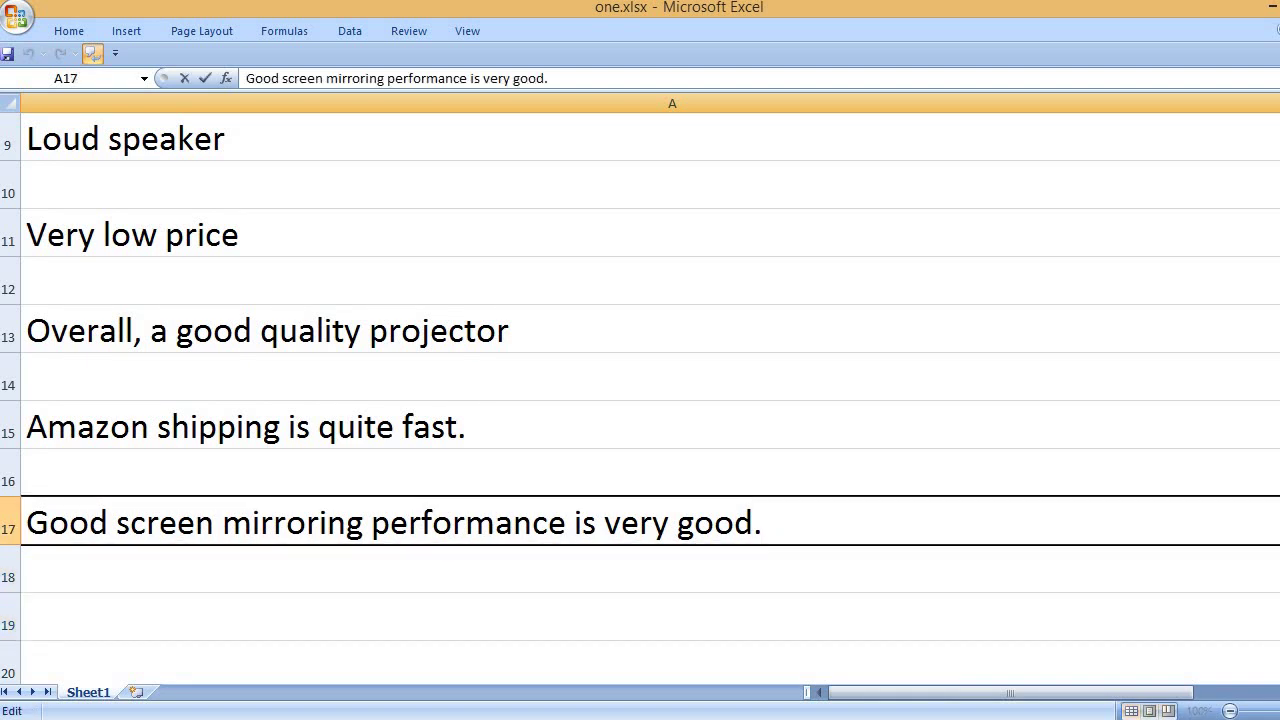
key("BackSpace")
key("BackSpace")
key("BackSpace")
key("BackSpace")
key("BackSpace")
key("BackSpace")
key("BackSpace")
key("BackSpace")
key("BackSpace")
key("BackSpace")
key("BackSpace")
key("BackSpace")
key("BackSpace")
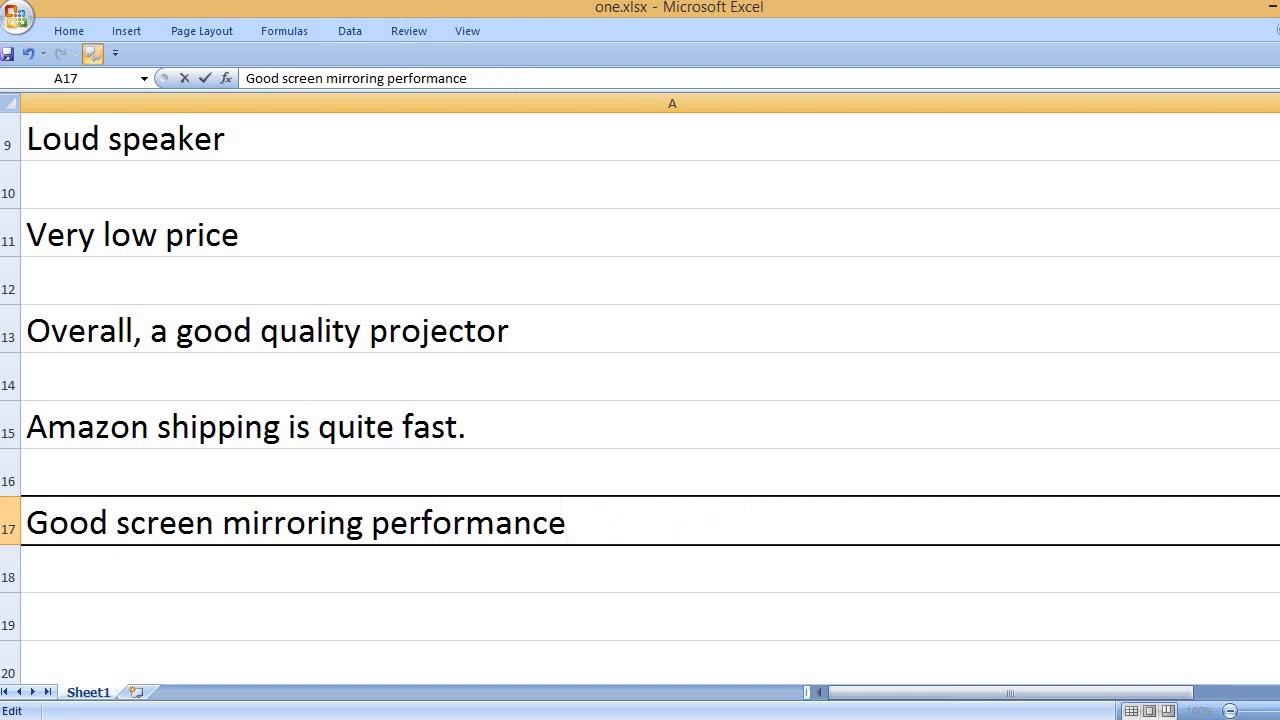
key("Return")
key("Return")
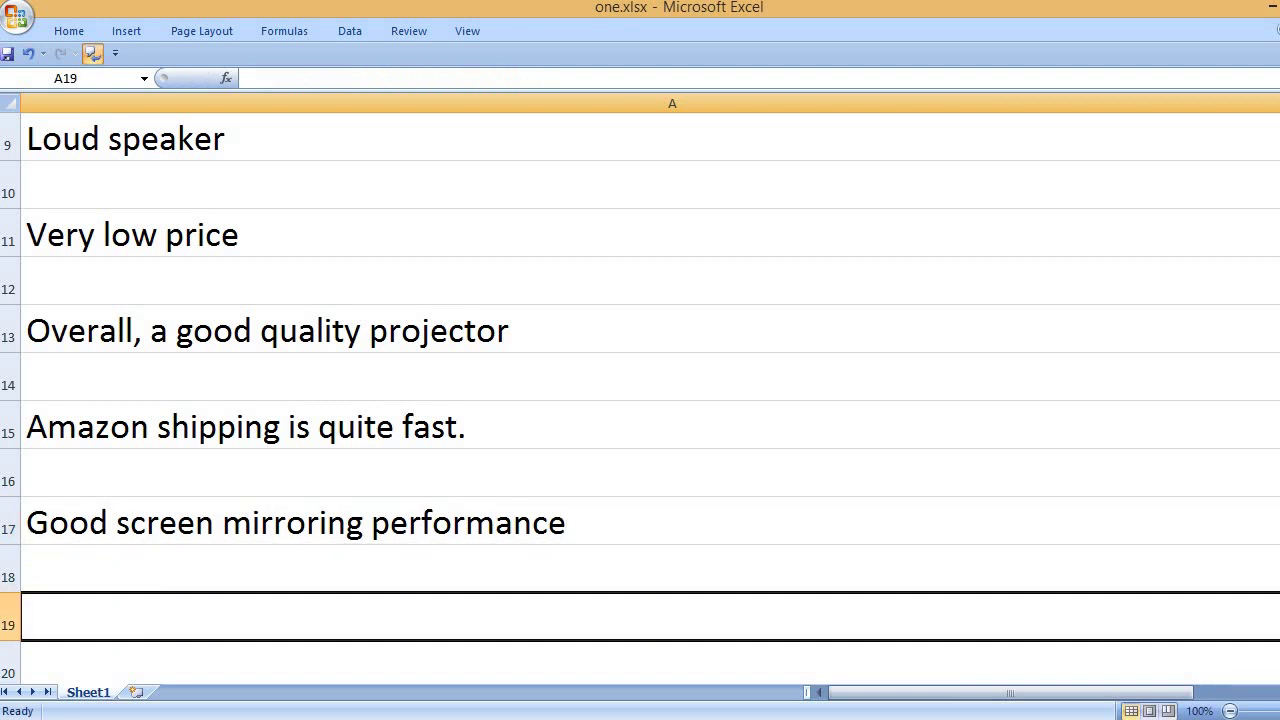
- List pros 'Very easy to use', 'Good colors and crisp picture' and 'Good size and weight'
type("Very ea")
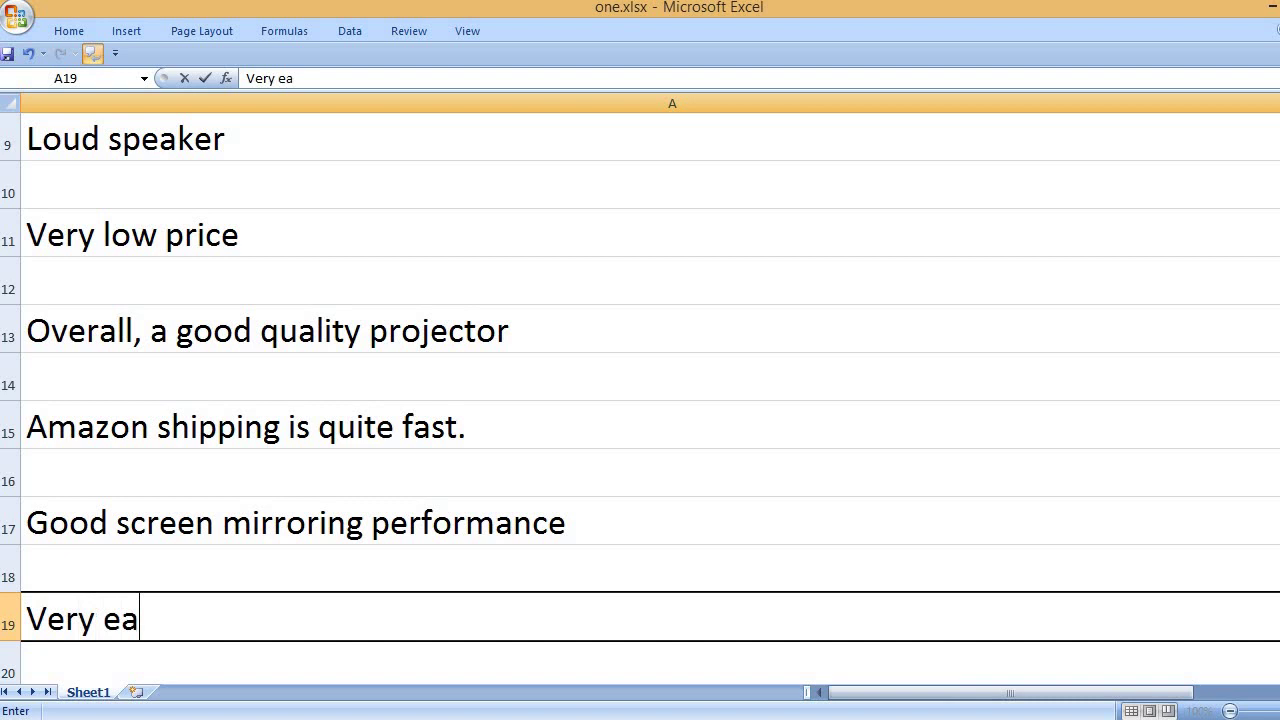
type("sy to use")
key("Return")
key("Return")
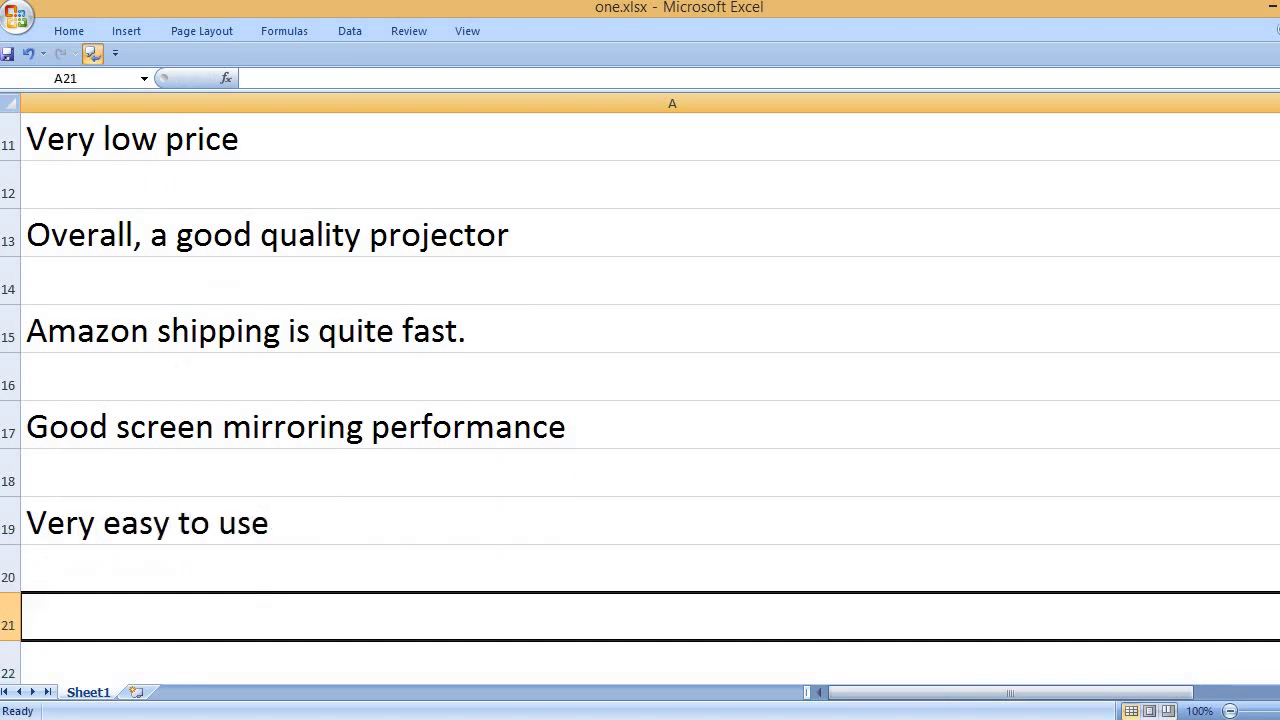
type("Good c")
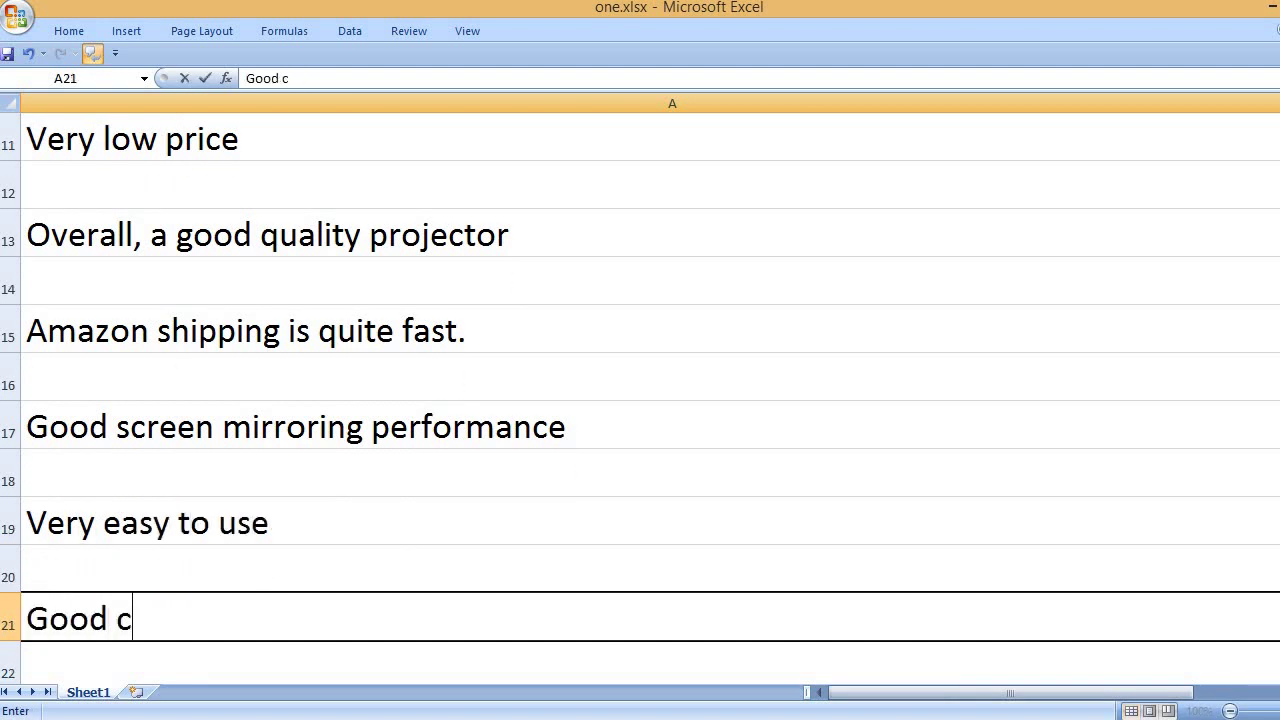
type("olors and")
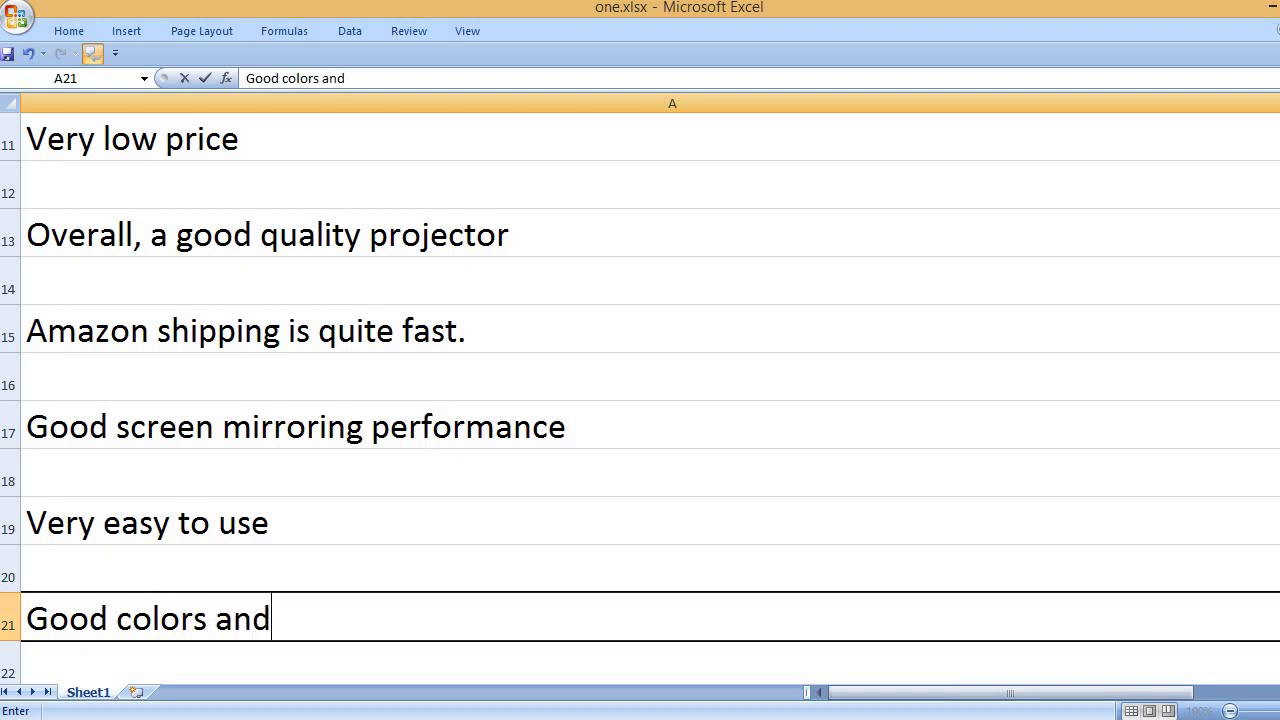
type(" crisp picture")
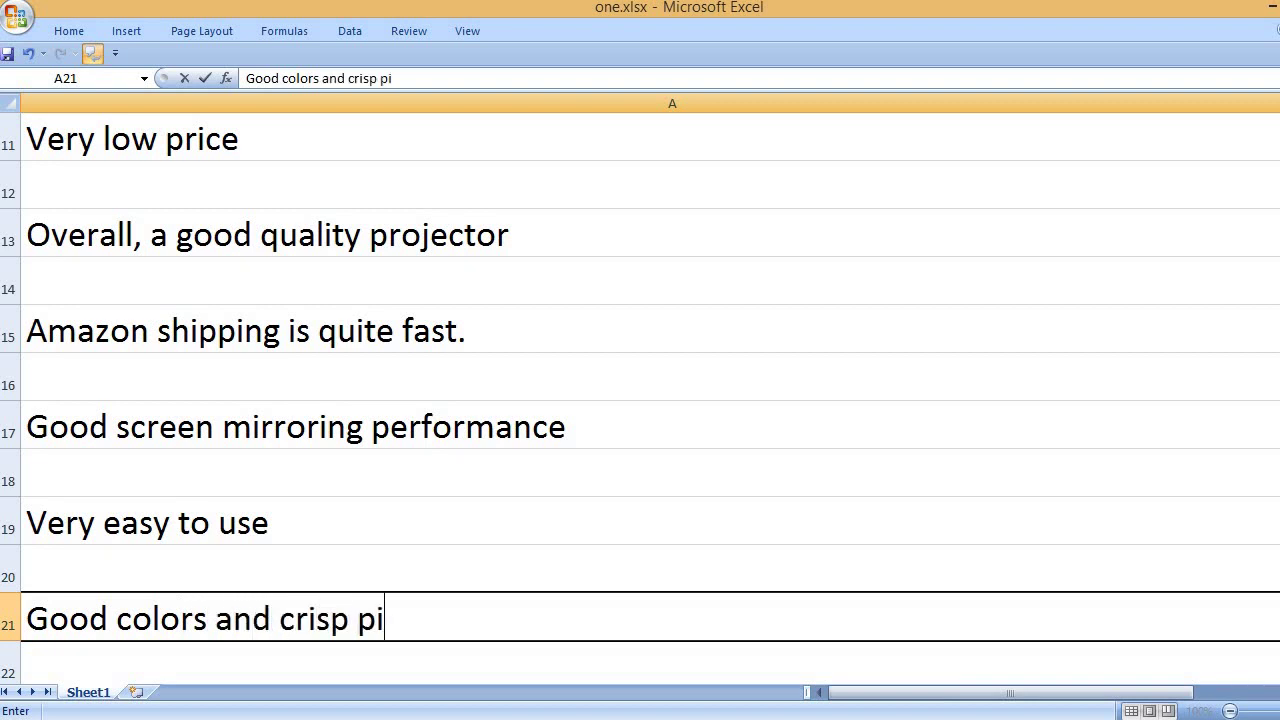
key("Return")
key("Return")
type("Goo")
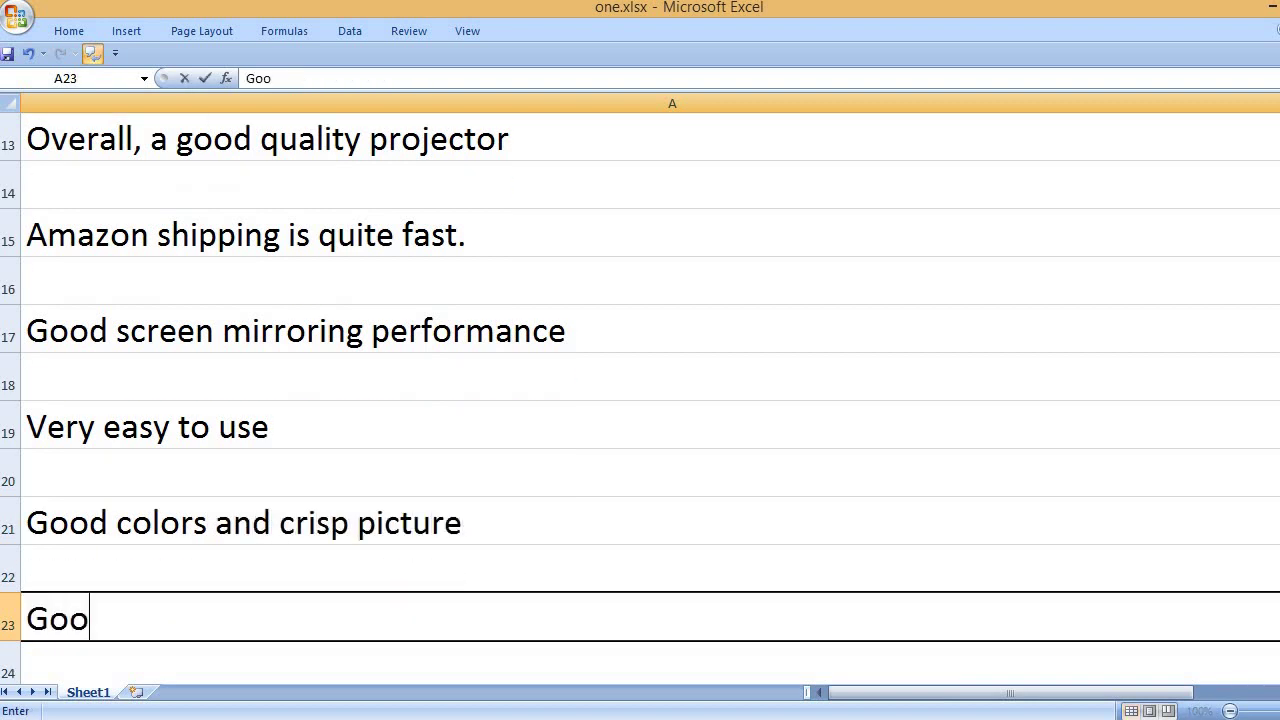
type("d size")
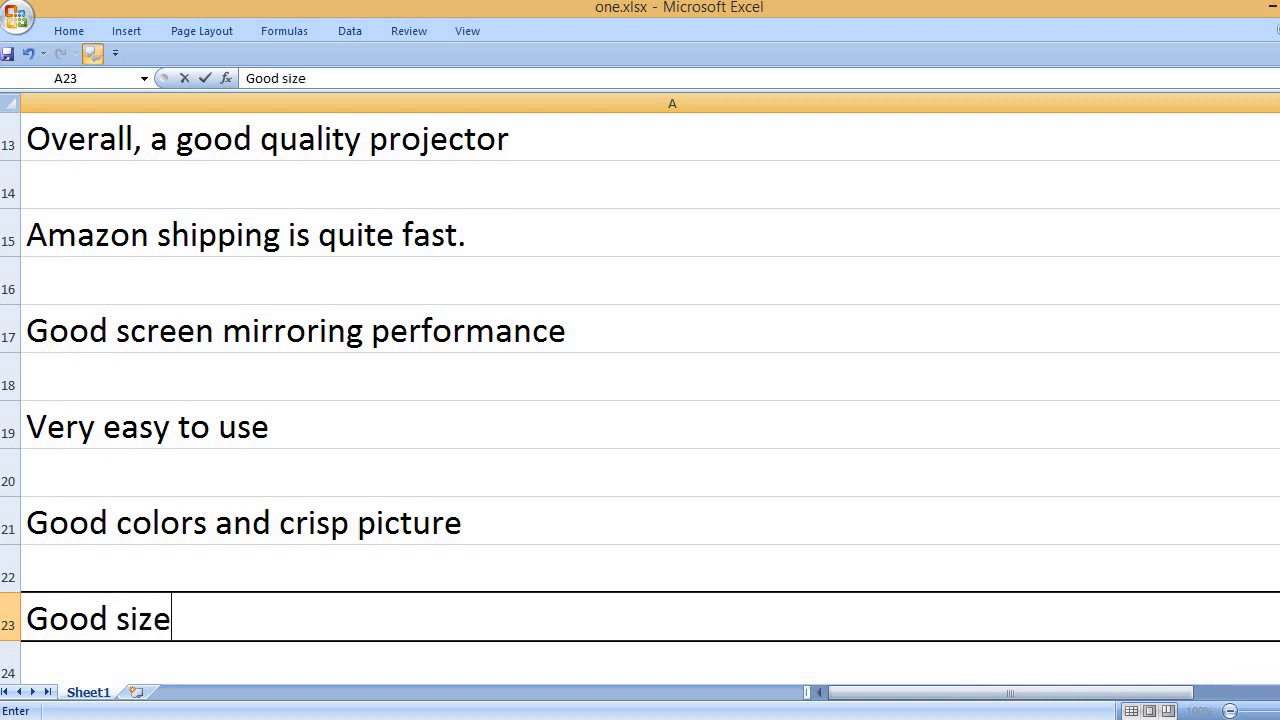
type(" and weight")
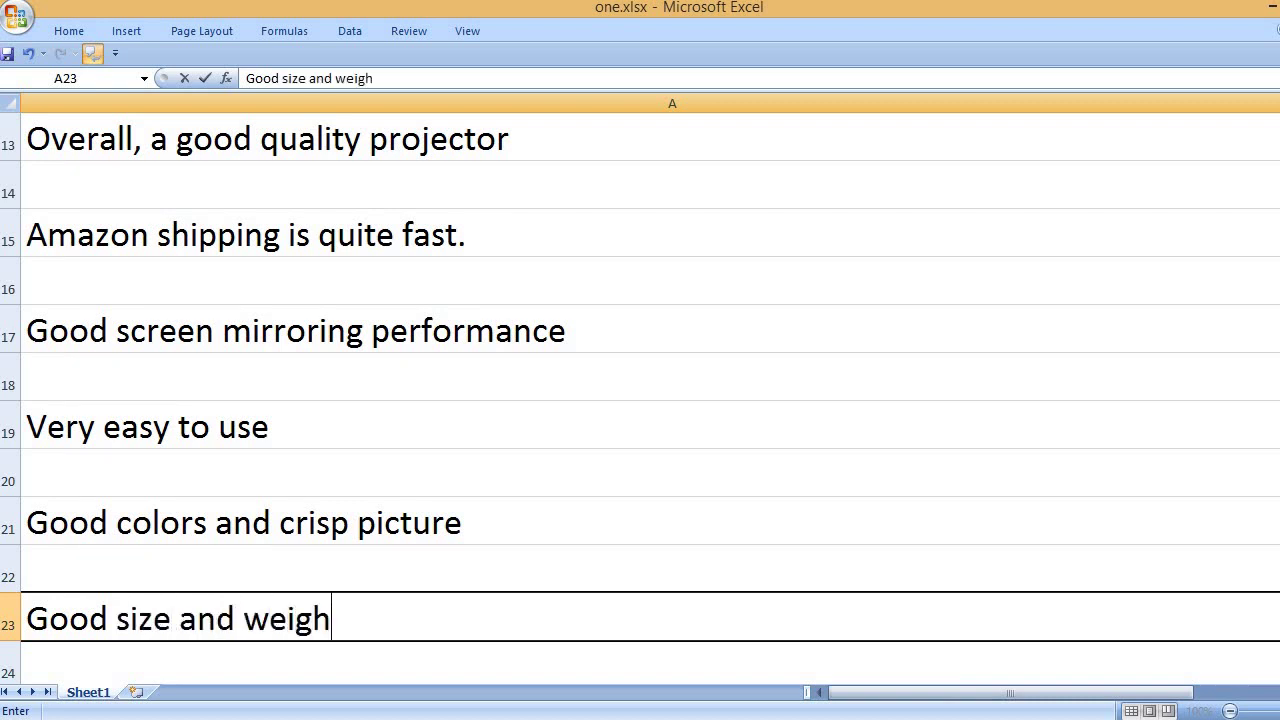
key("Return")
key("Return")
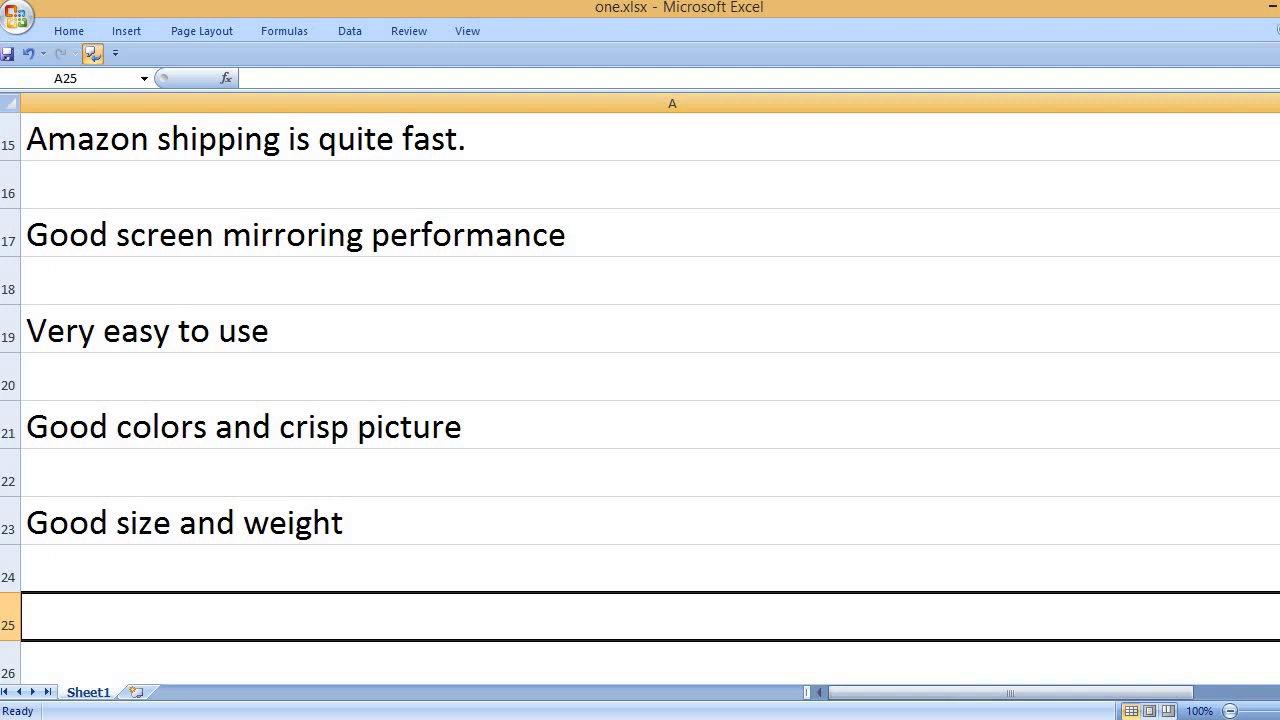
- Add pros 'Great for both ceiling and table mounts', 'Versatile connectivity options' and 'Sturdy built quality and copact'
type("Greta")
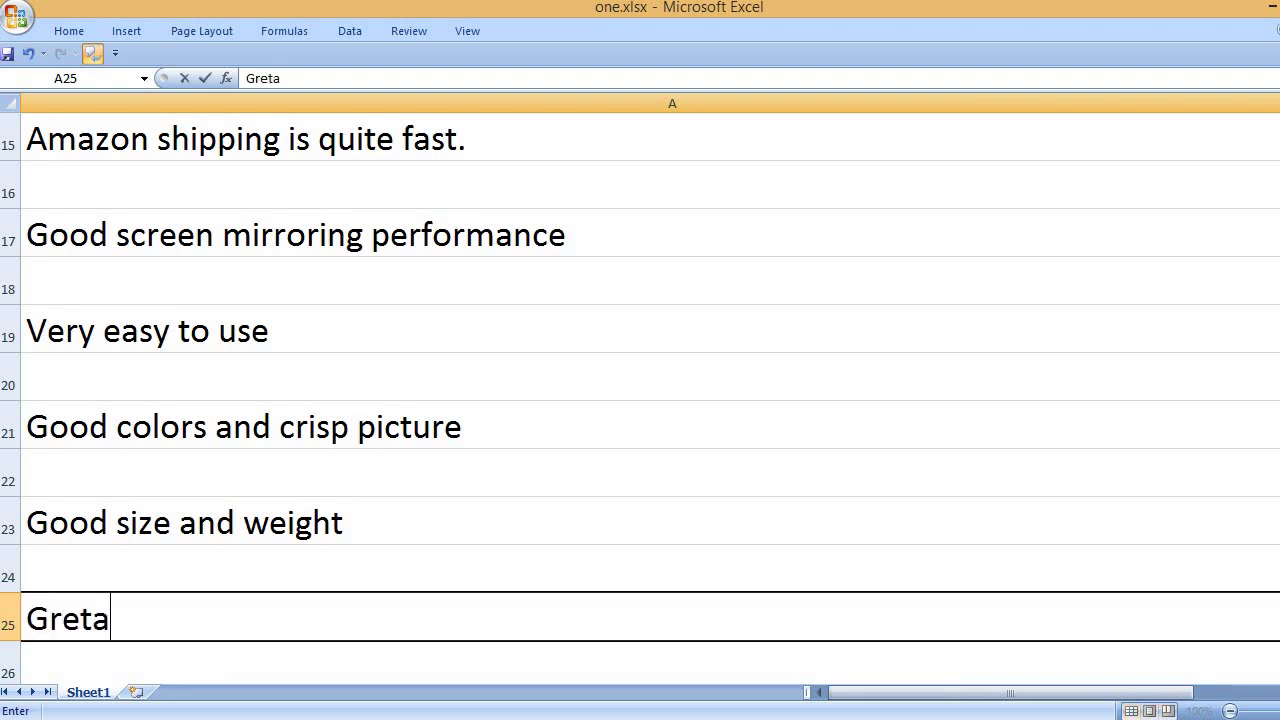
key("BackSpace")
key("BackSpace")
type("at for ")
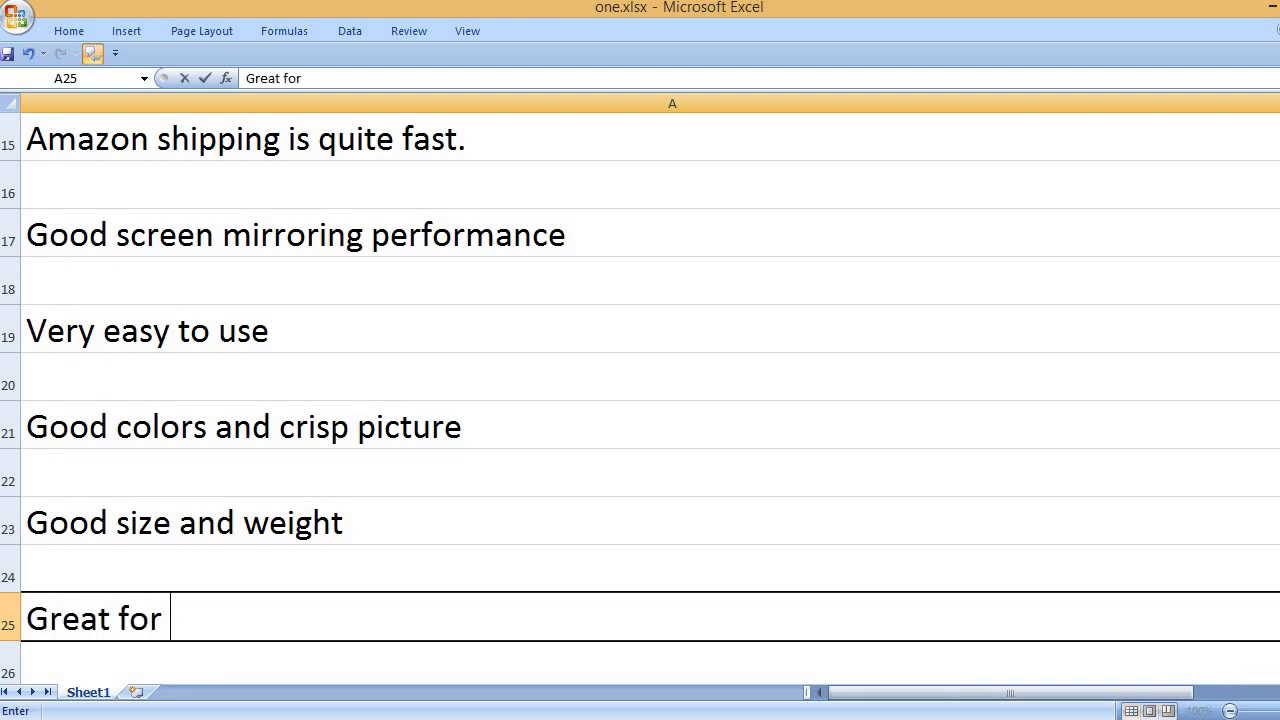
type("both ceil")
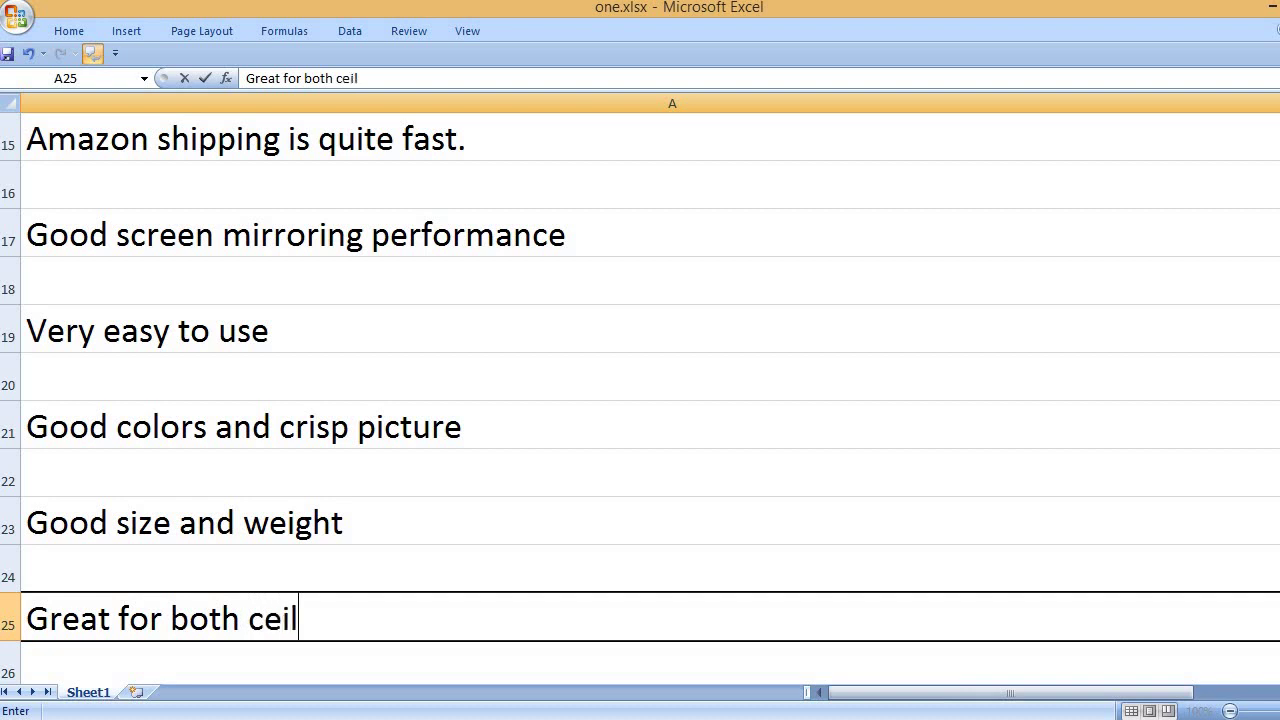
type("ing and table")
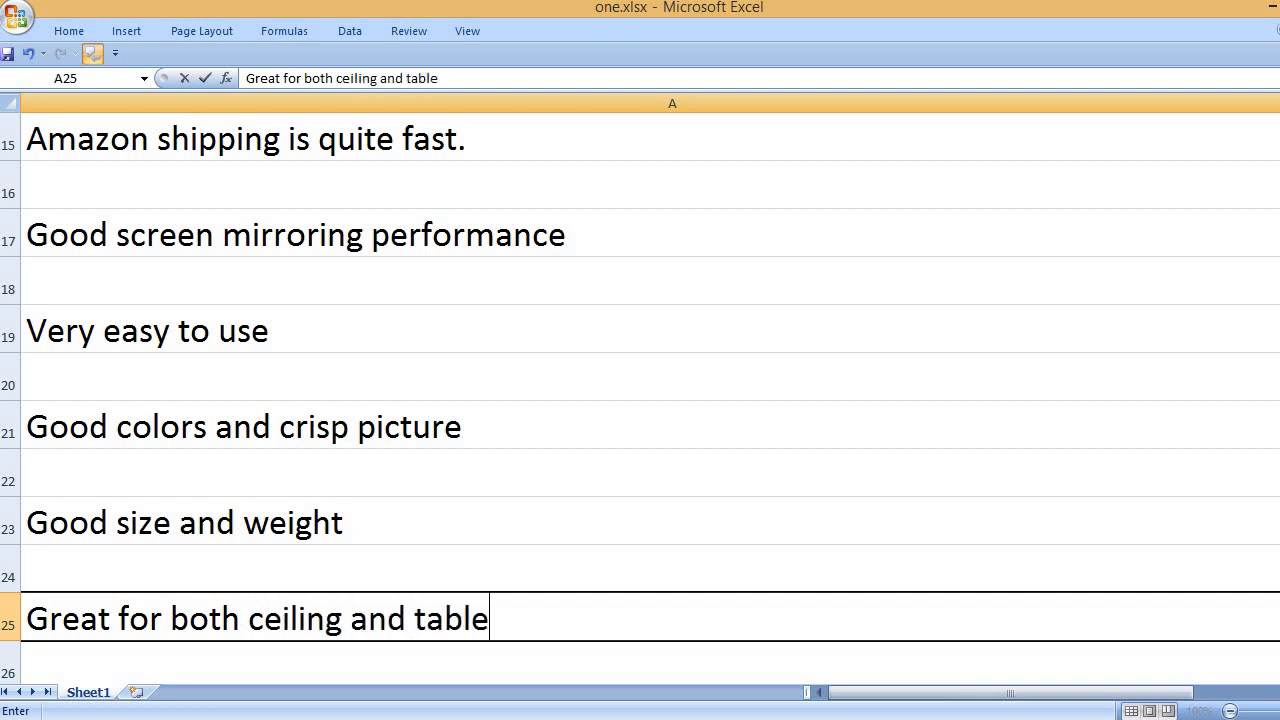
type(" mounts")
key("Return")
key("Return")
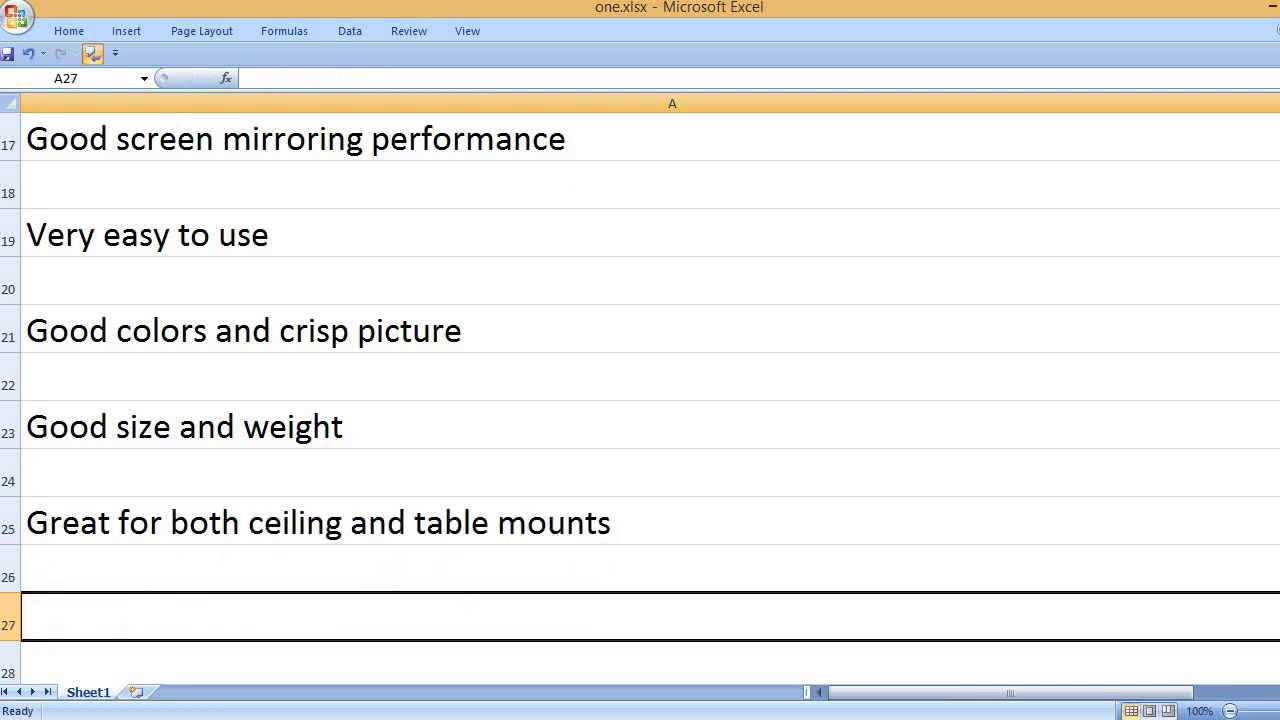
type("Vers")
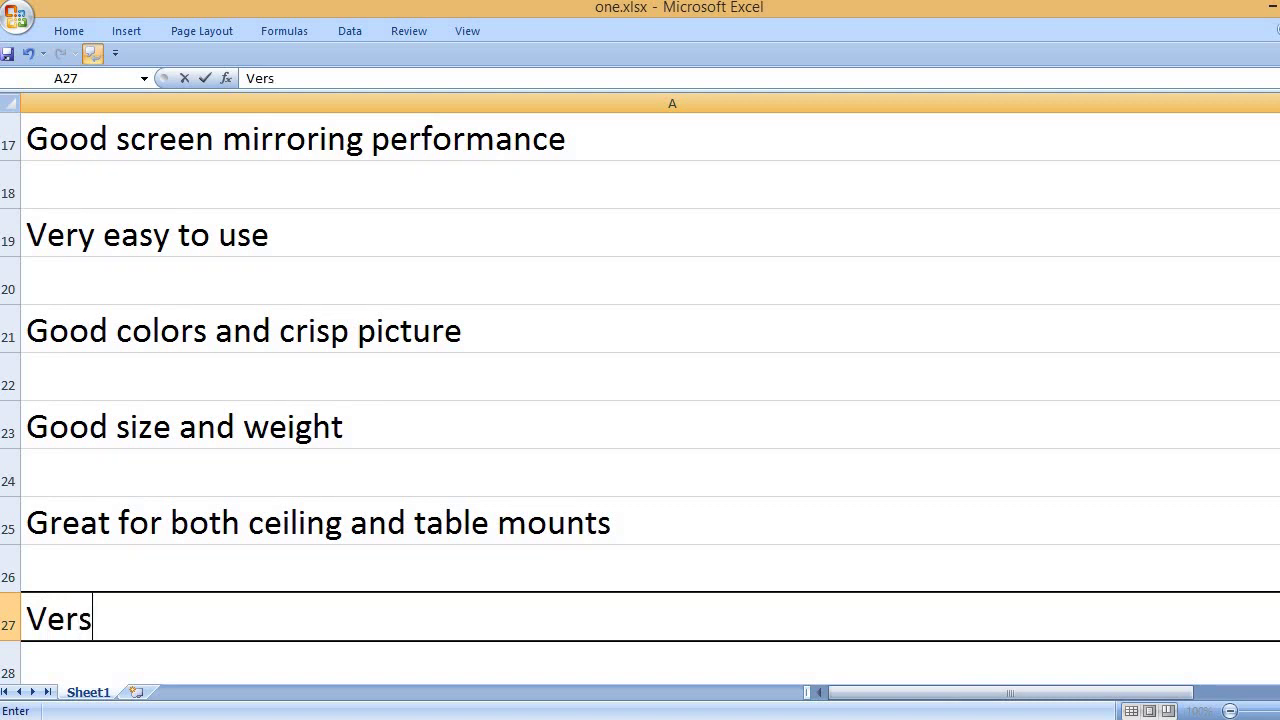
type("atile")
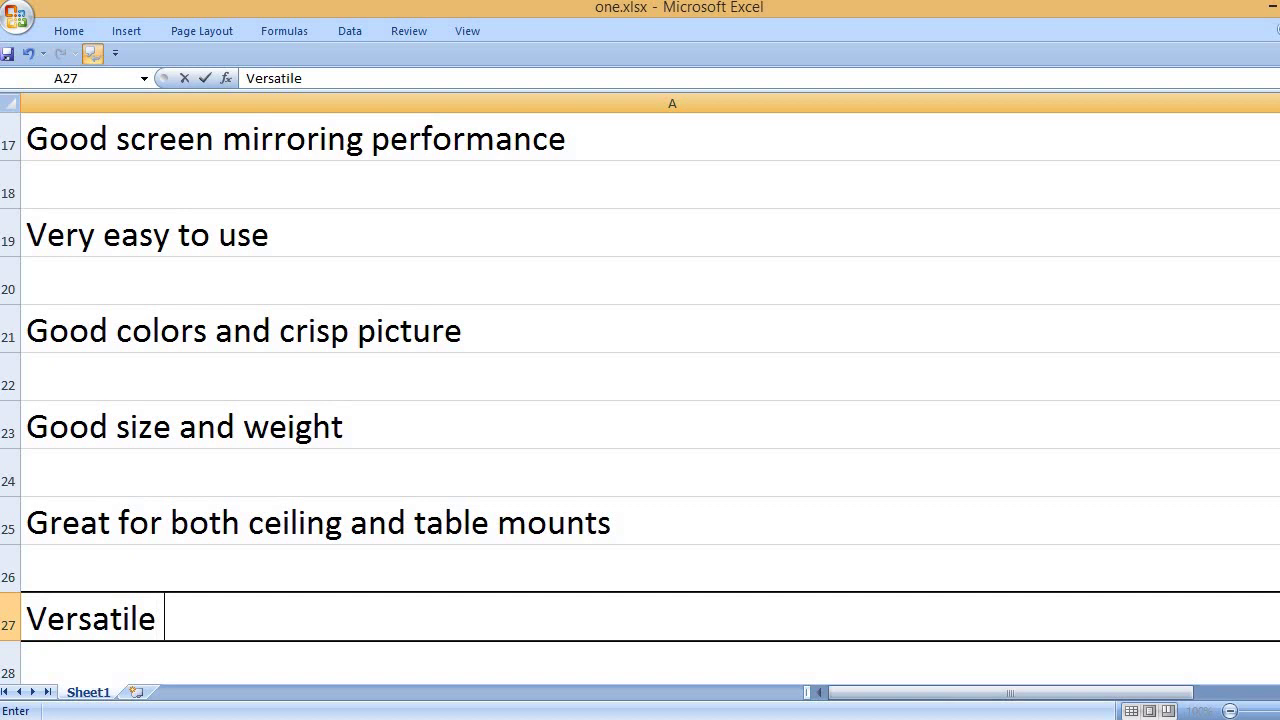
type(" connectivi")
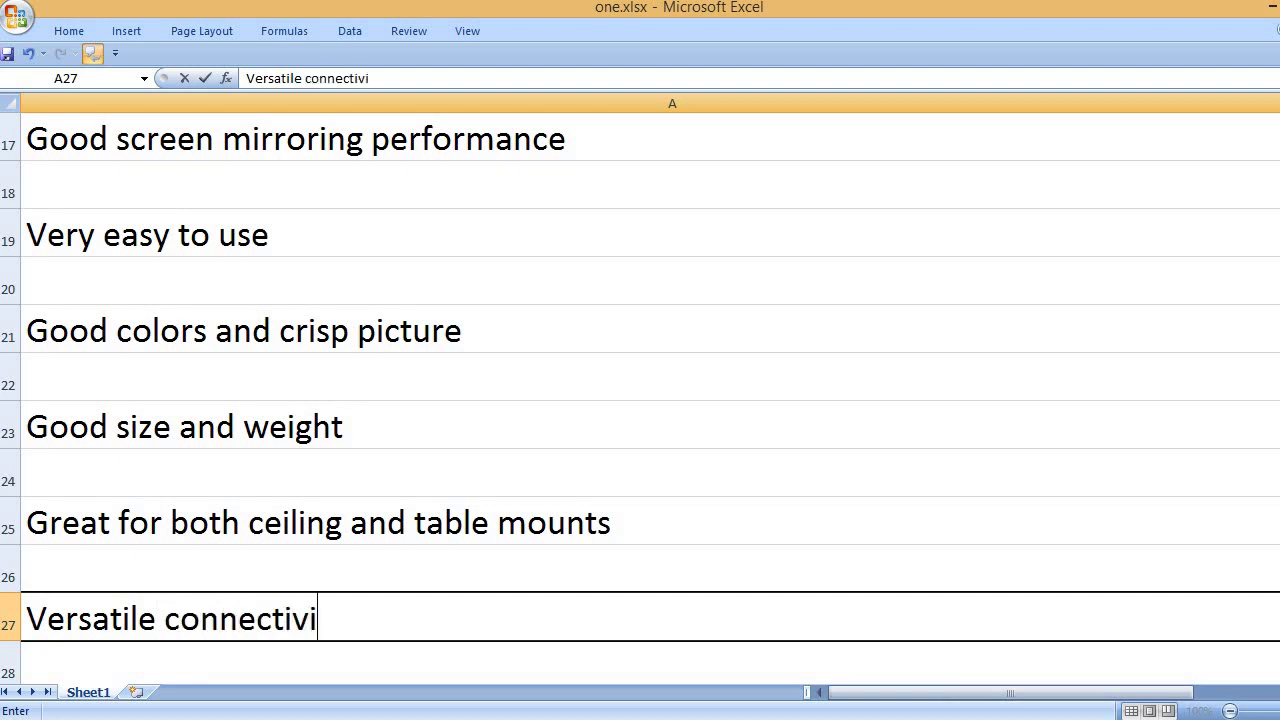
type("ty options")
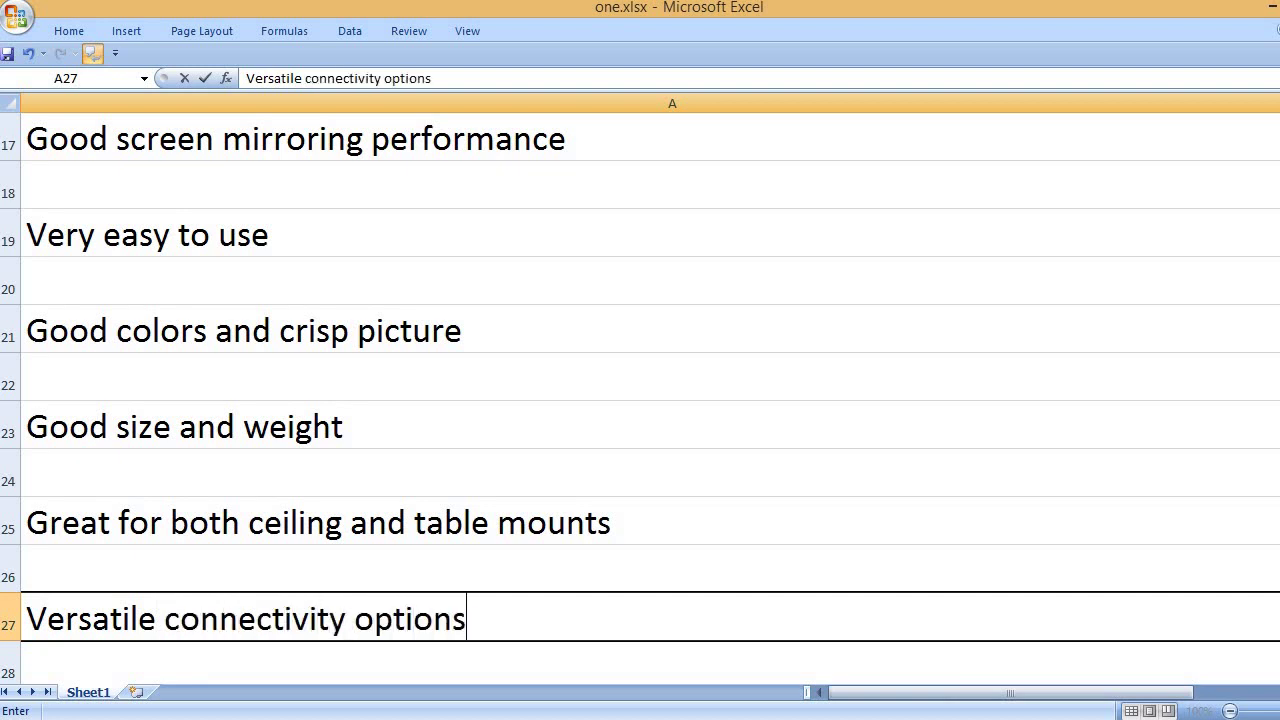
key("Return")
key("Return")
type("Stur")
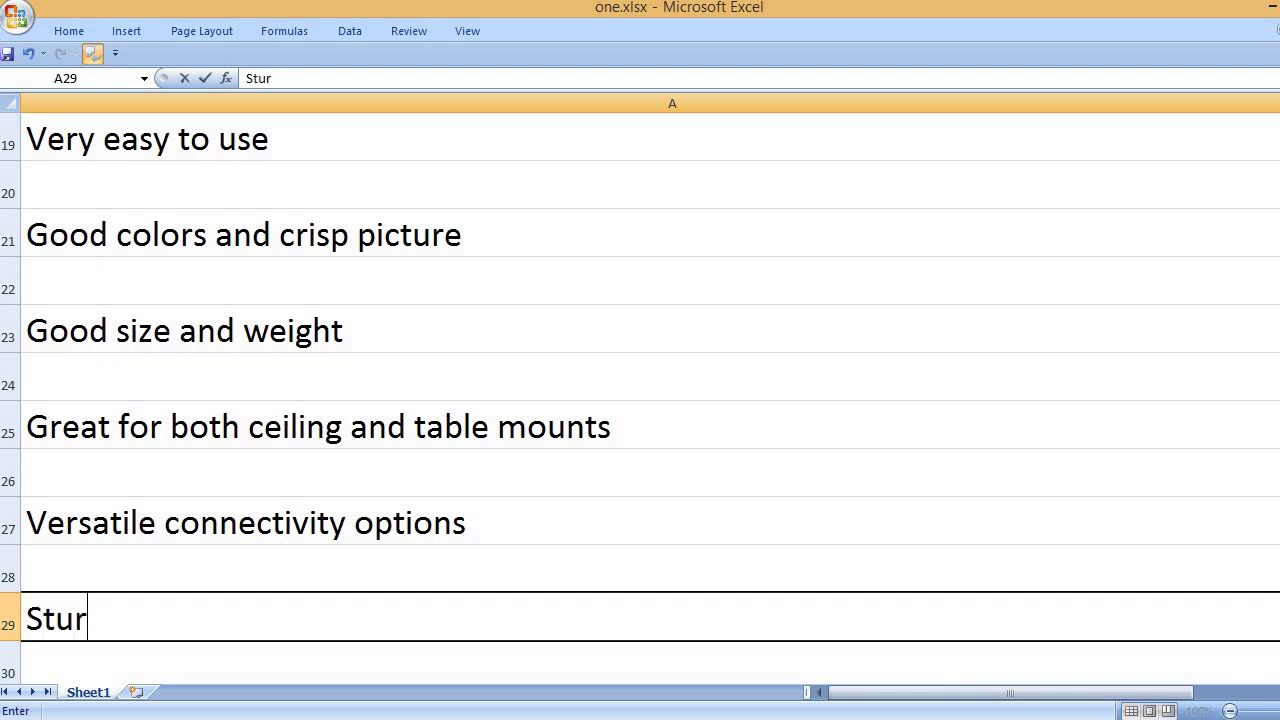
type("dy built qua")
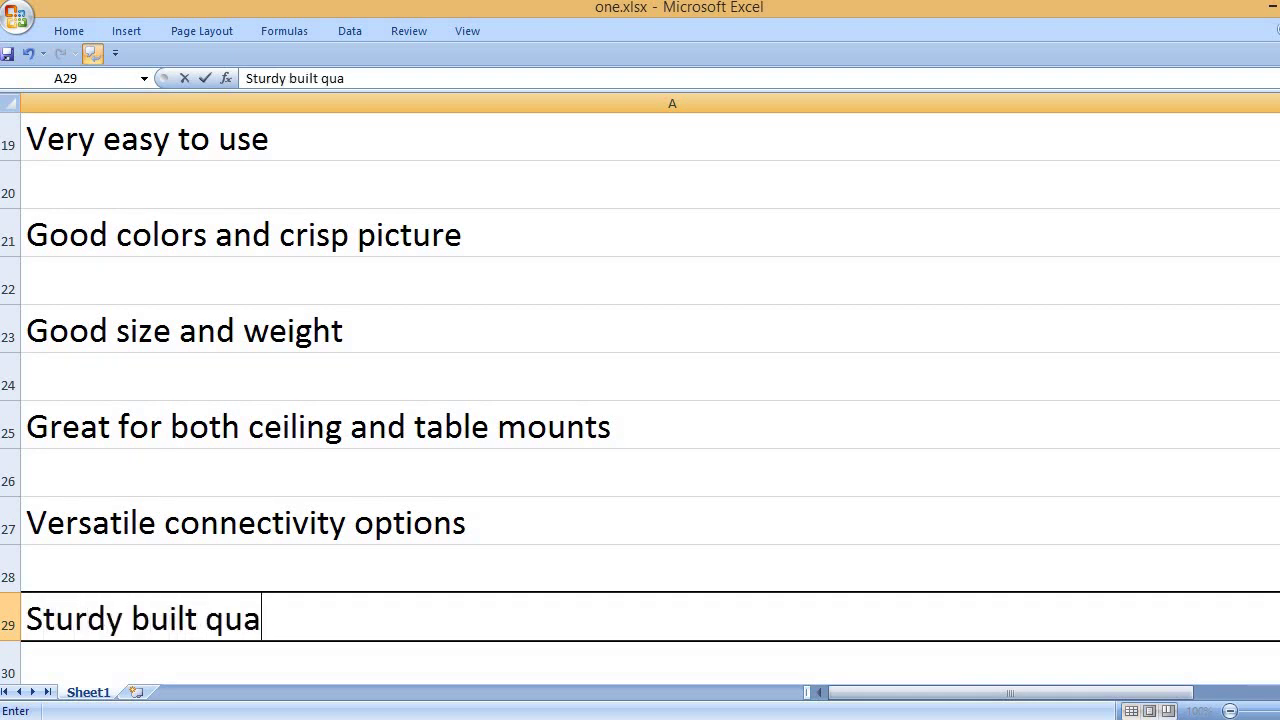
type("llity a")
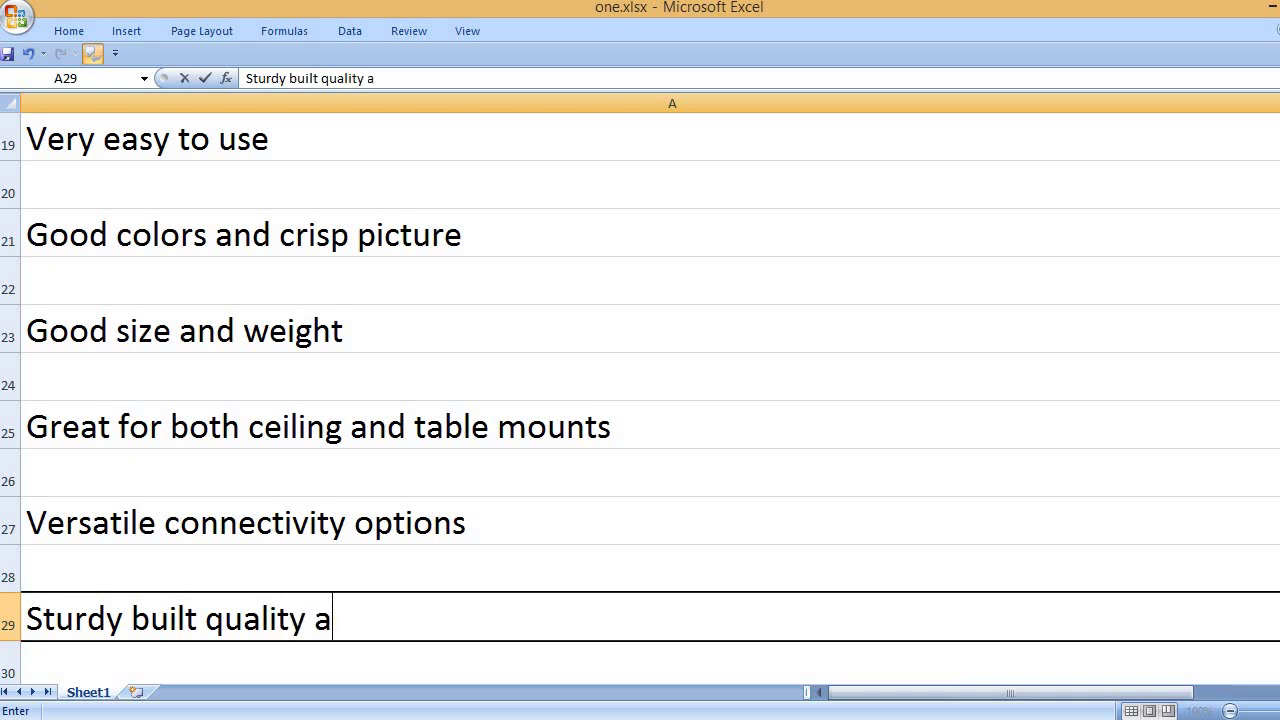
type("nd copact")
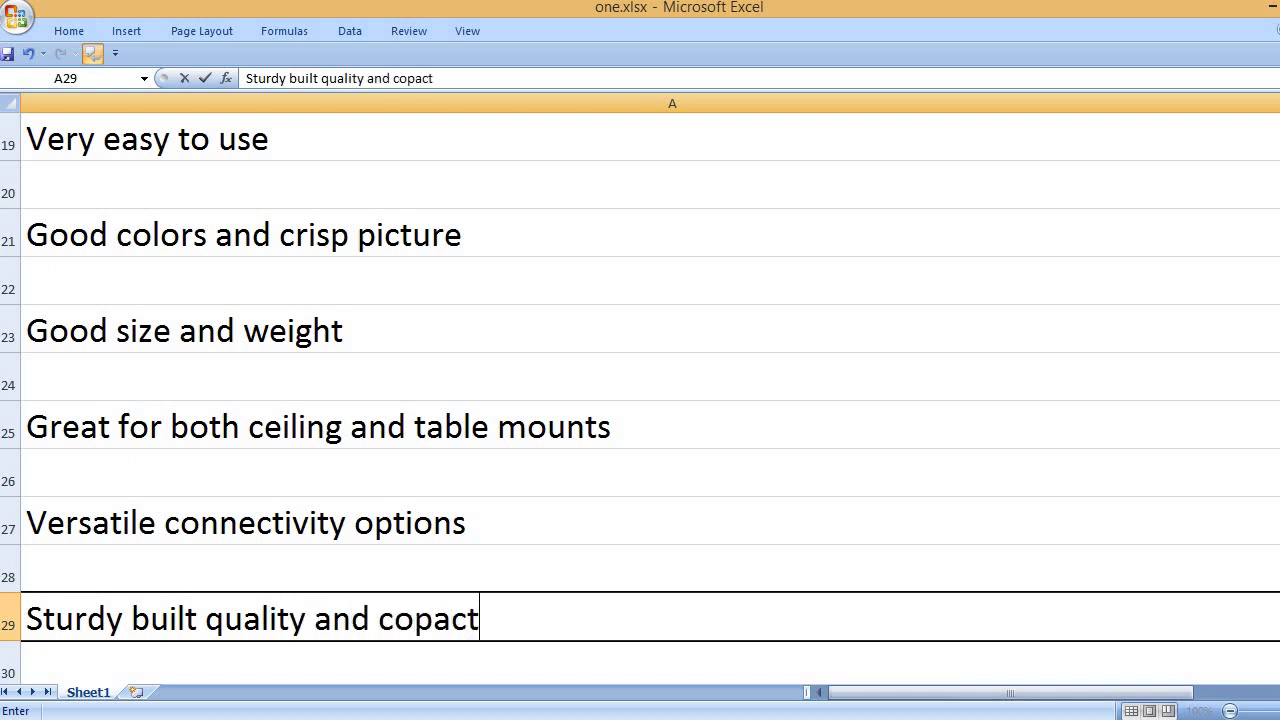
key("Return")
key("Return")
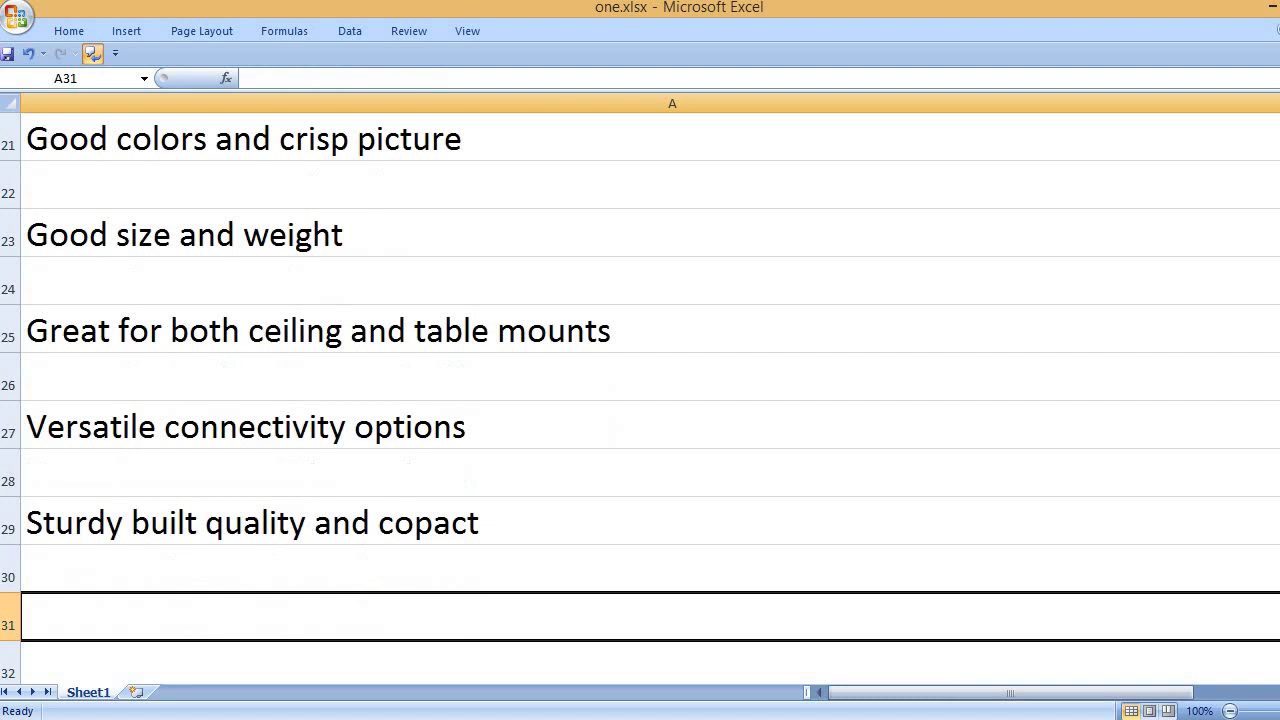
- Add a CONS heading with 'Noisy fan' and 'Bluetooth connection lag' below it
type("CONS")
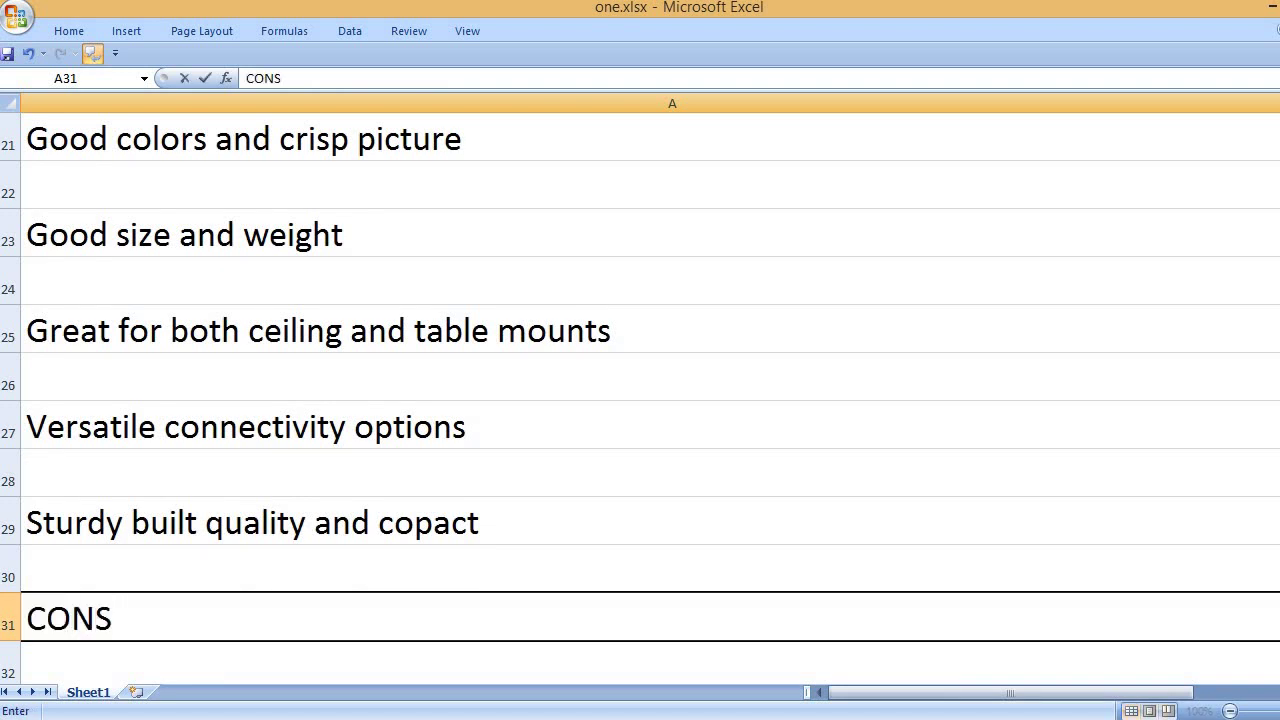
key("Return")
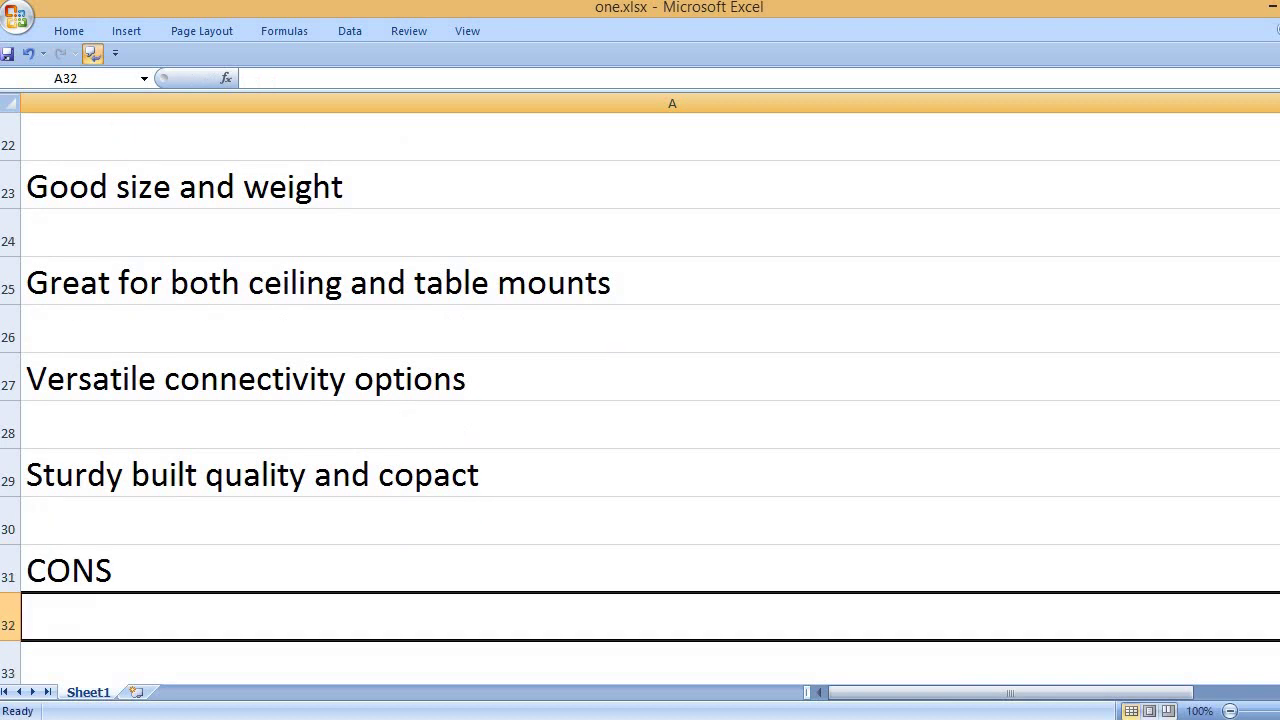
key("Return")
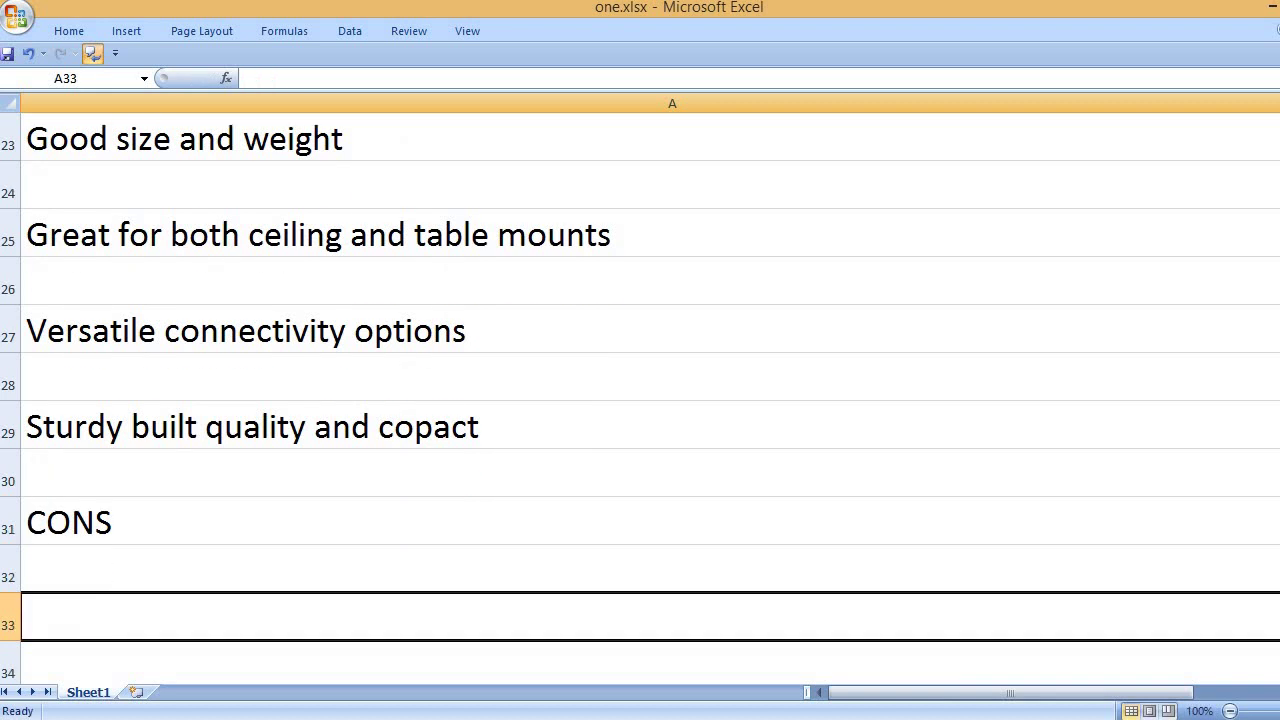
type("N")
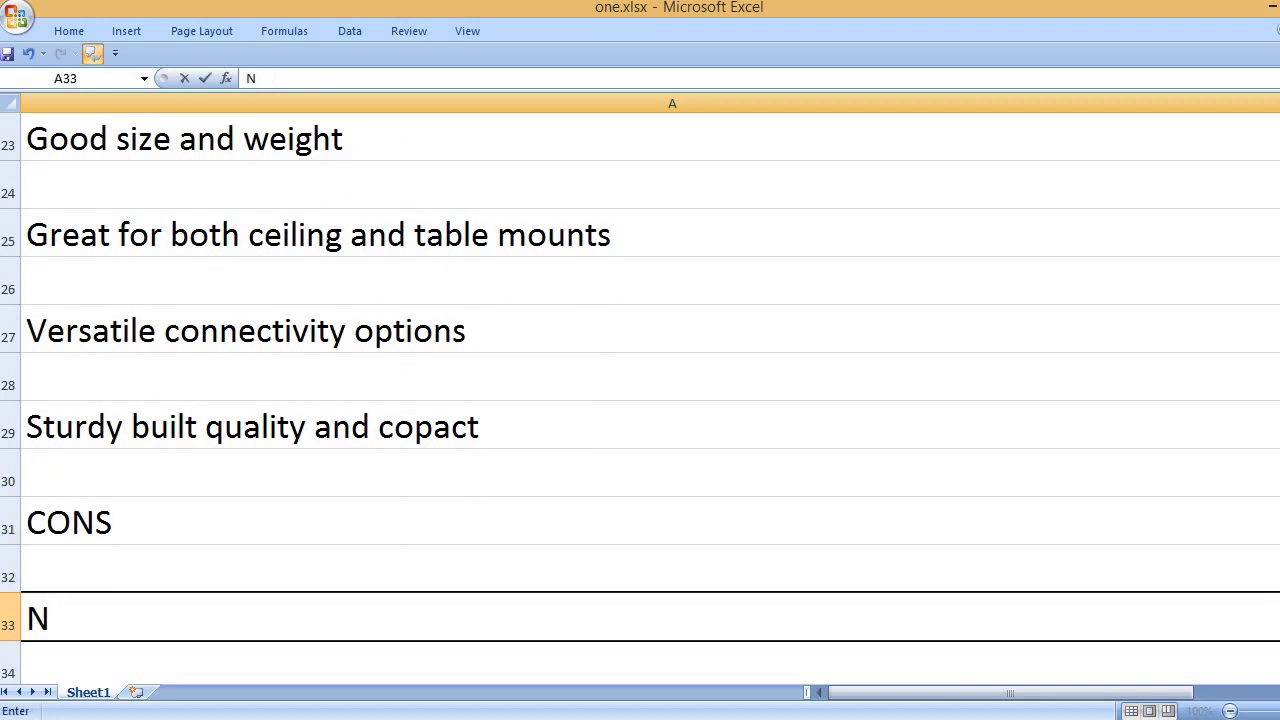
type("oisy fan")
key("Return")
key("Return")
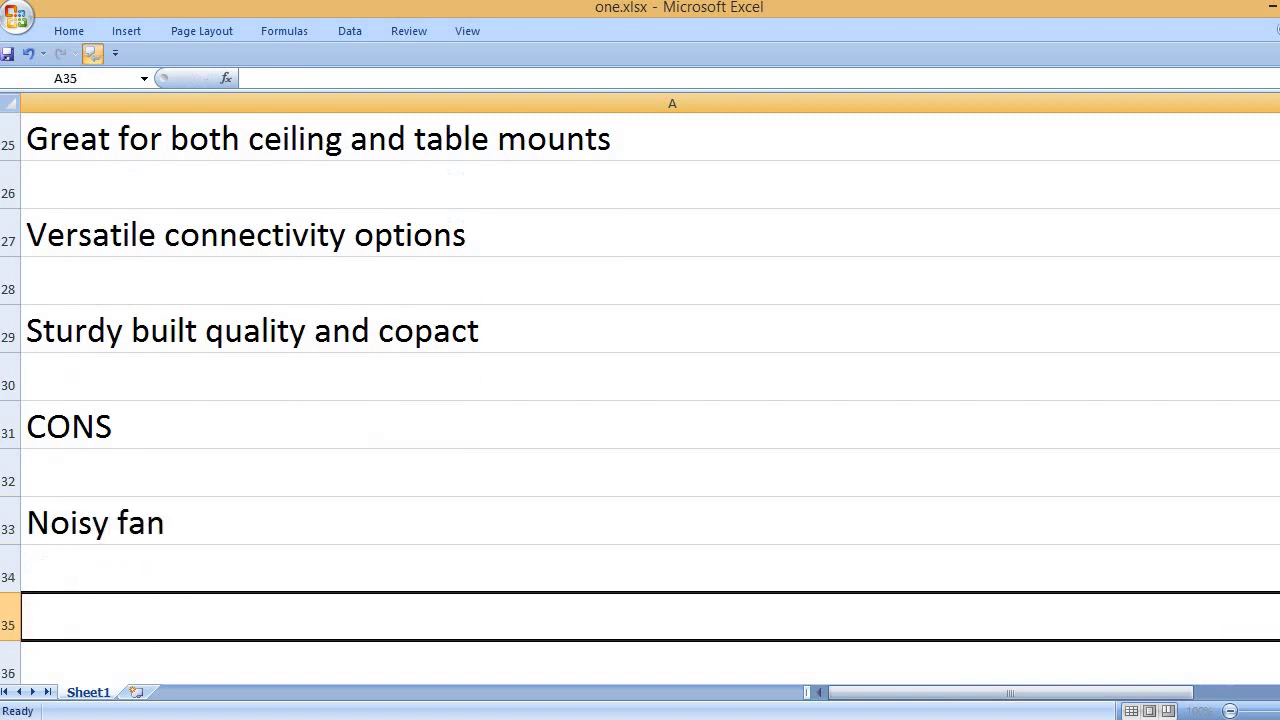
type("Bu")
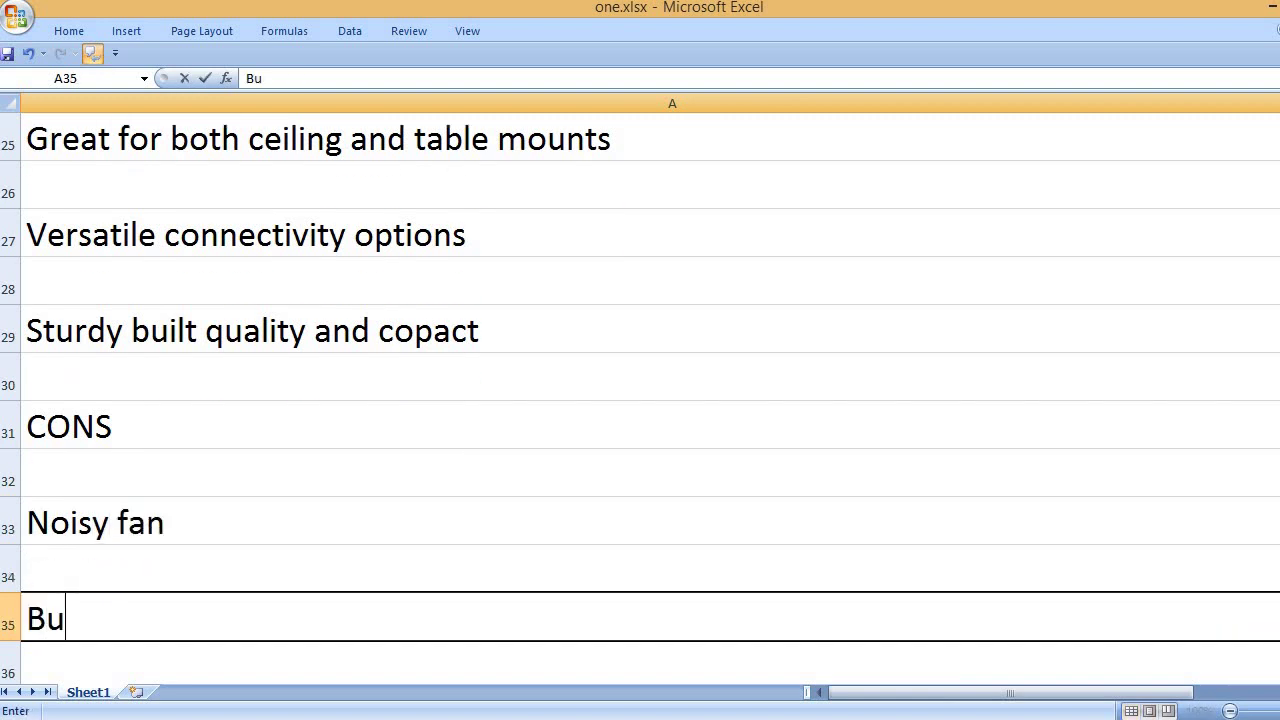
key("BackSpace")
type("luetooth")
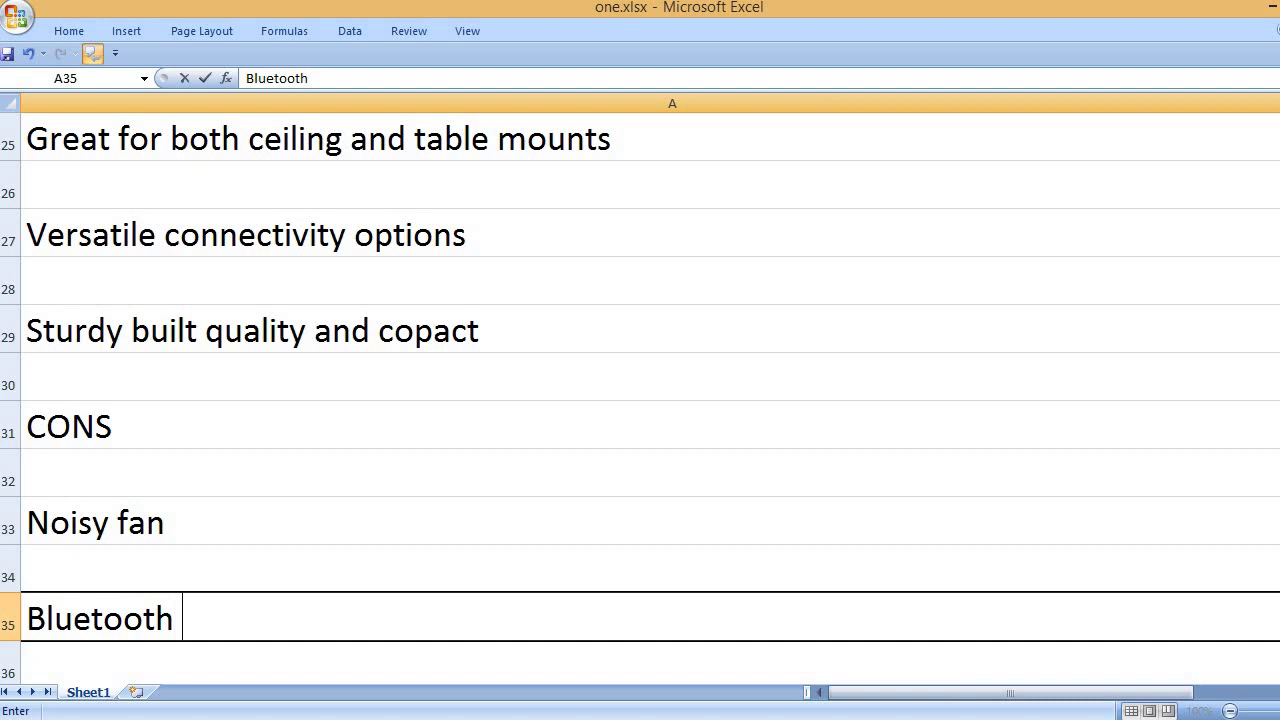
type(" connection")
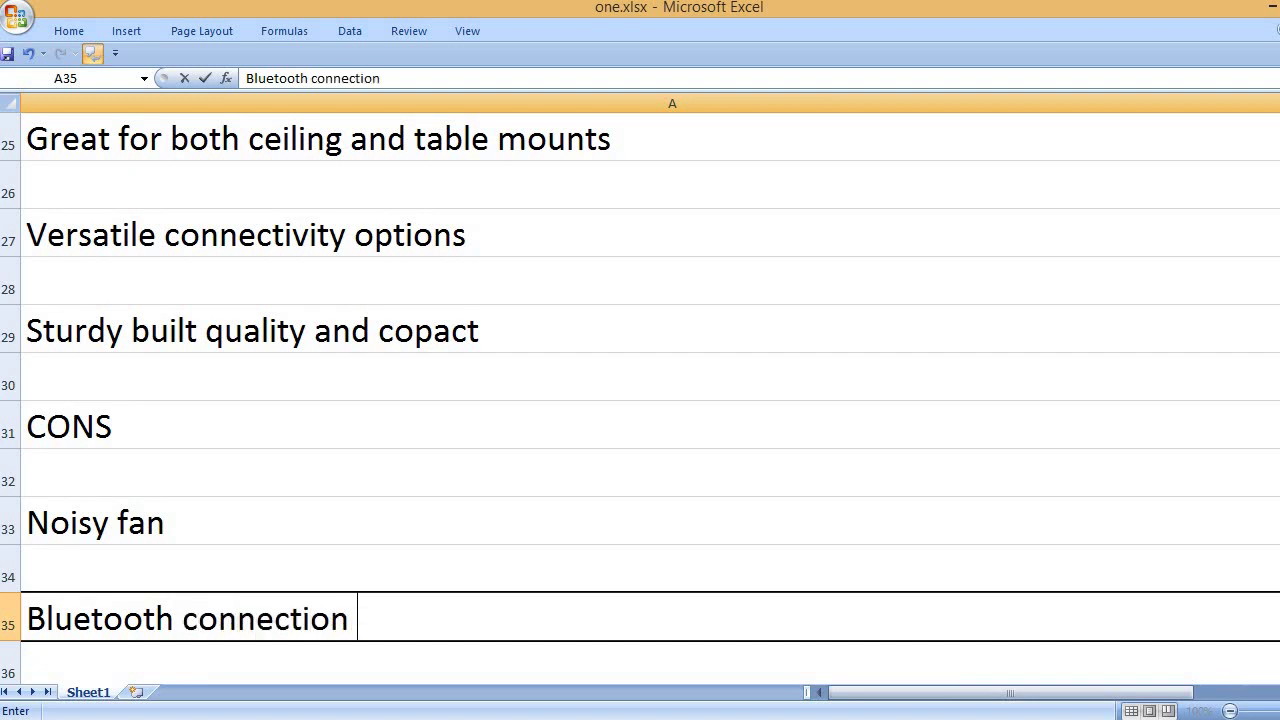
type(" lag")
key("Return")
key("Return")
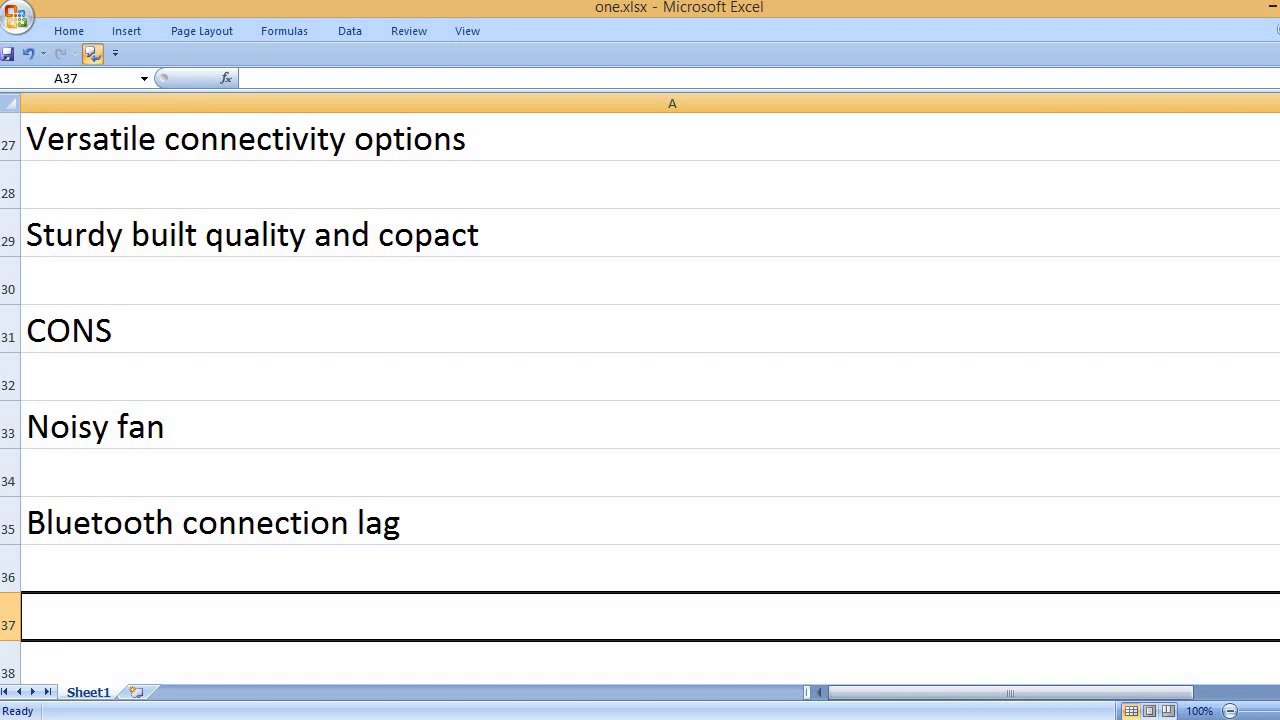
- Add cons 'A bit difficult to figure out some settings' and 'Limited keystone adjustments', plus a KEY FEATURES heading
type("A")
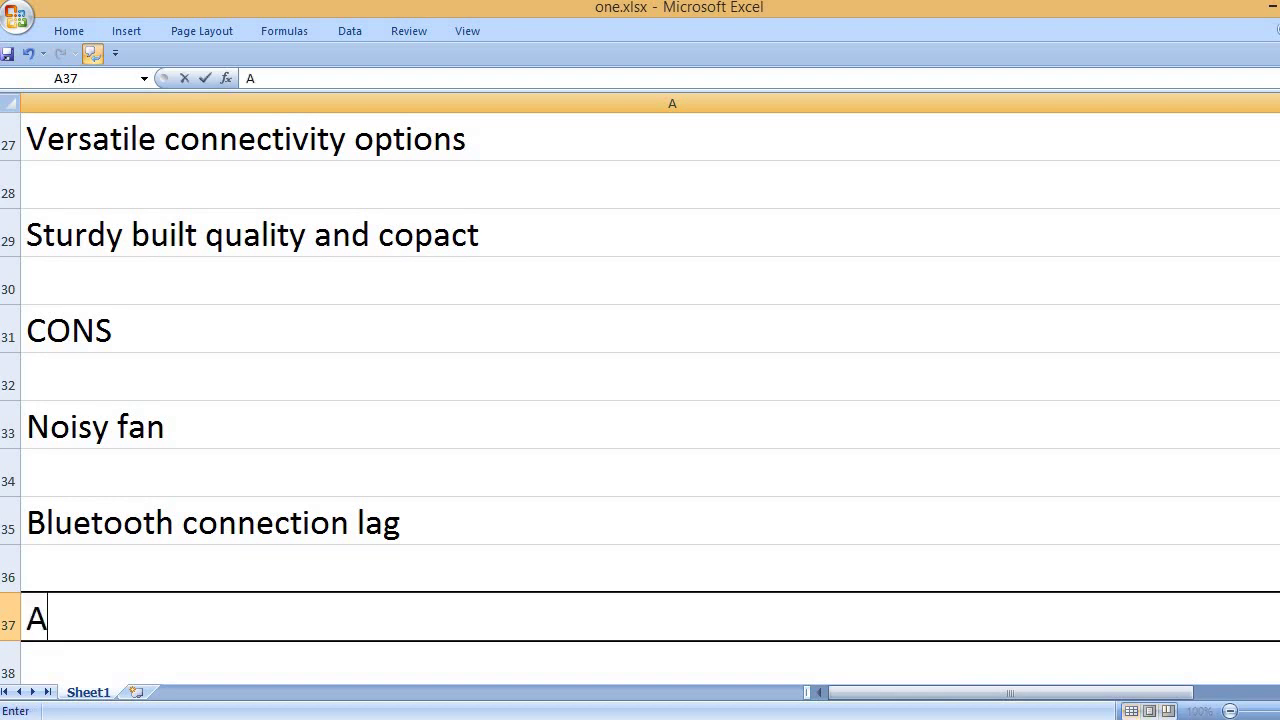
type(" bit")
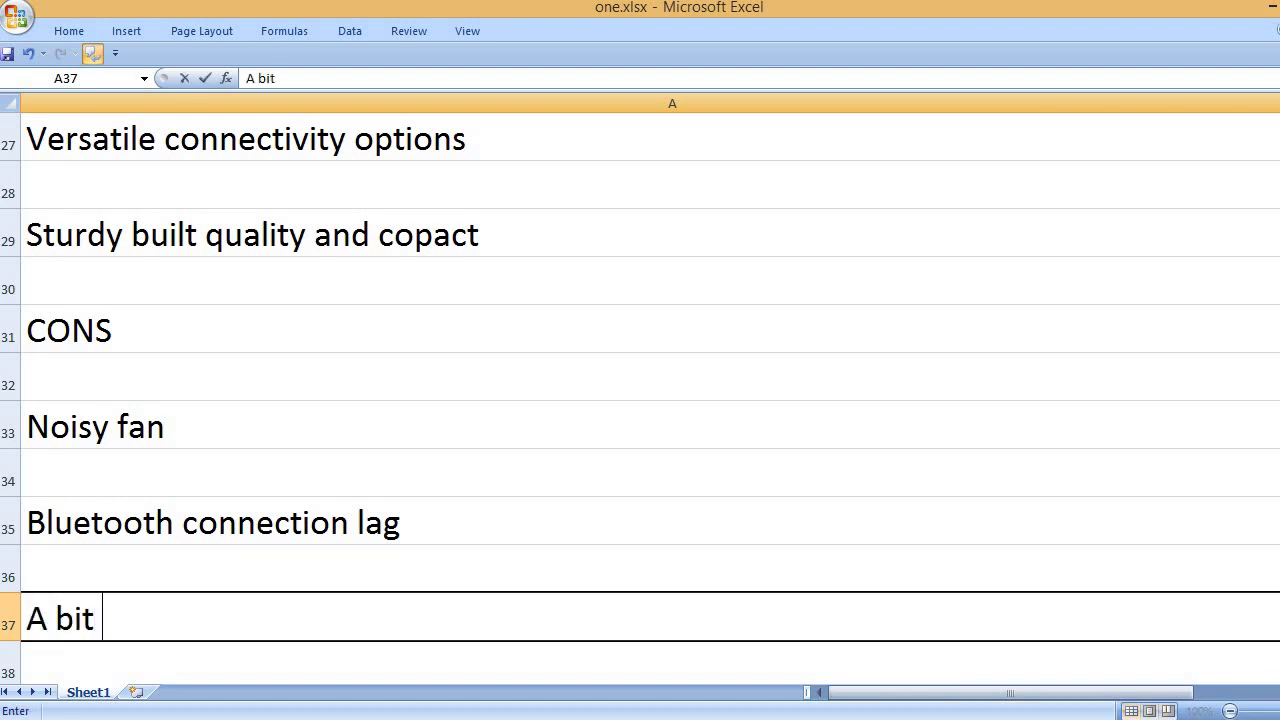
type(" difficult")
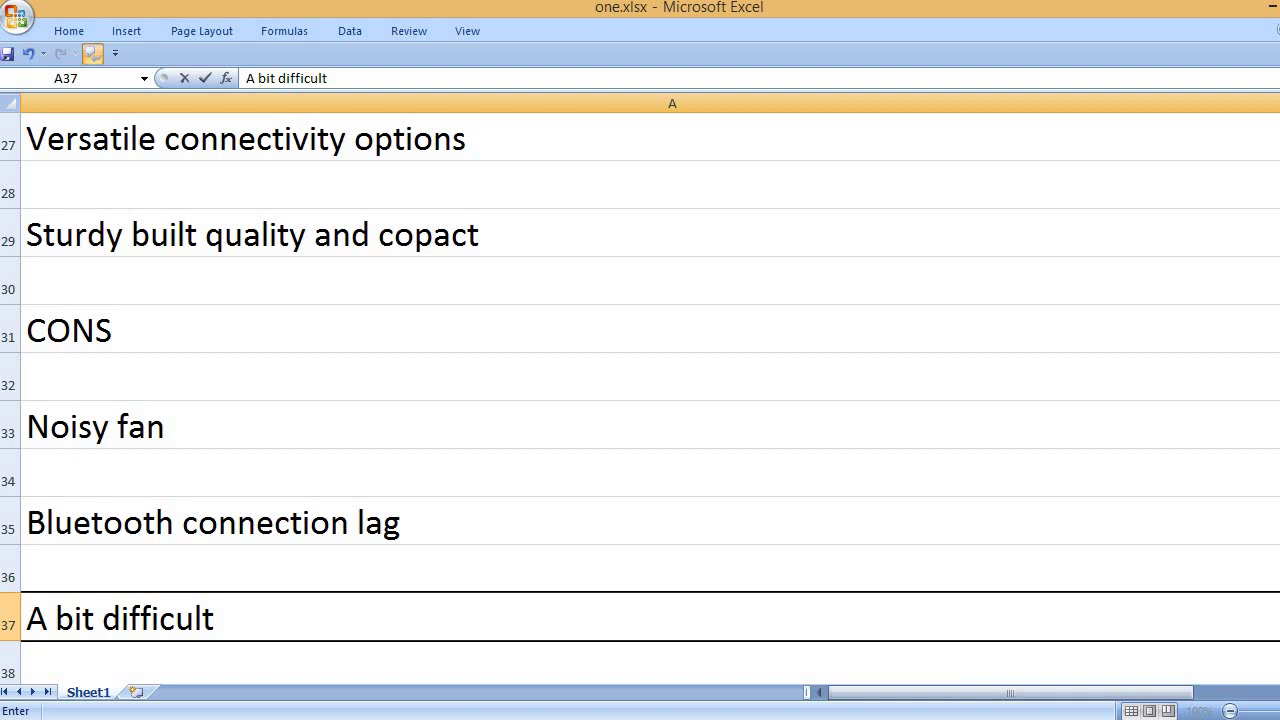
type("to figure ")
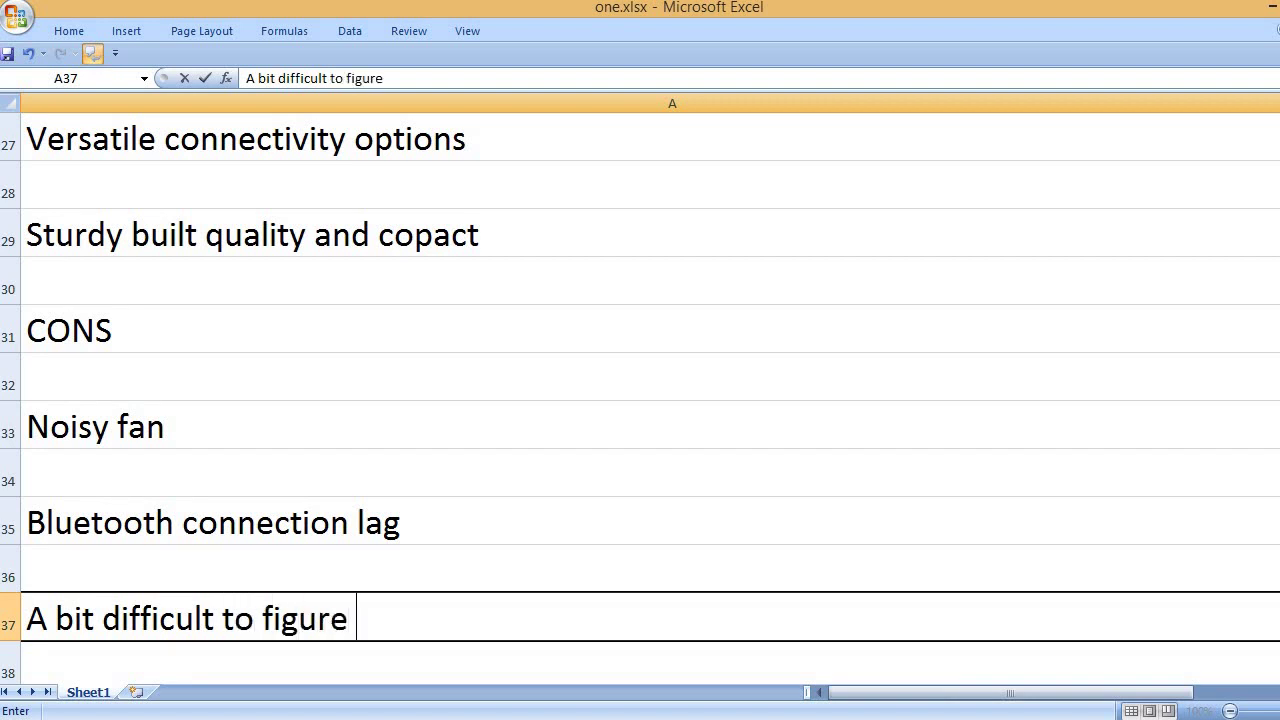
type("out some sett")
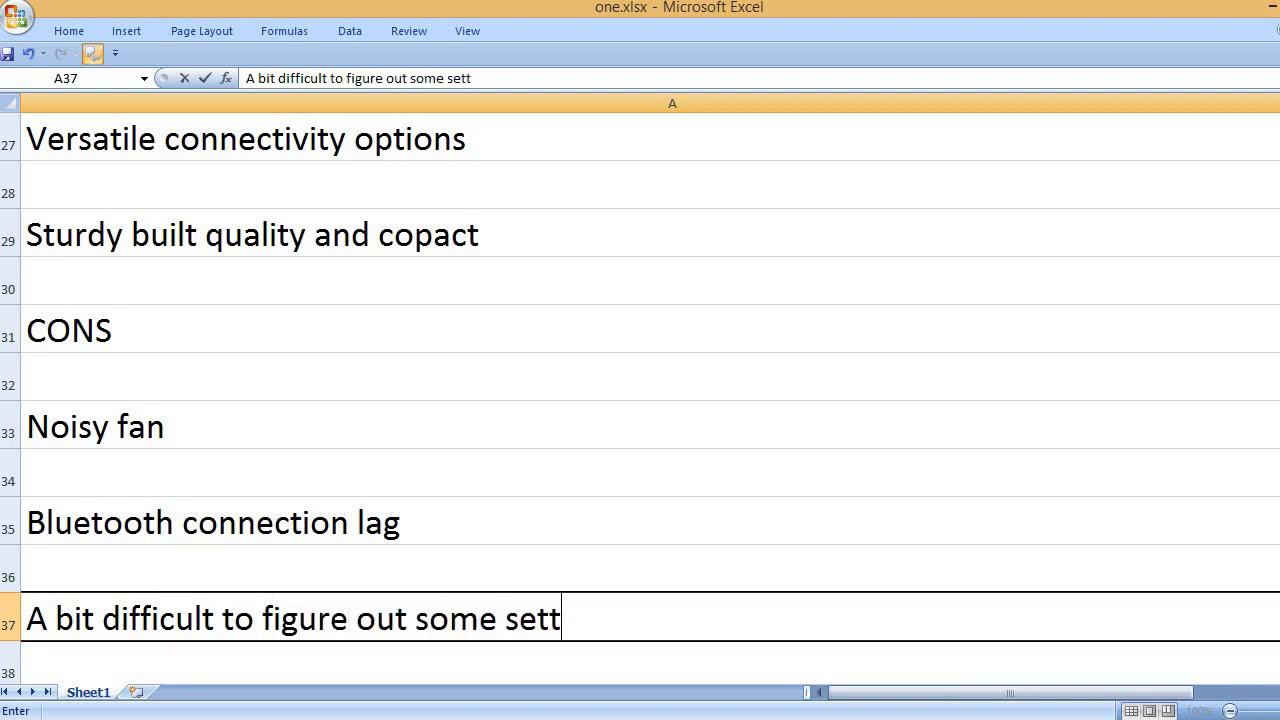
type("ings")
key("Return")
key("Return")
type("Li")
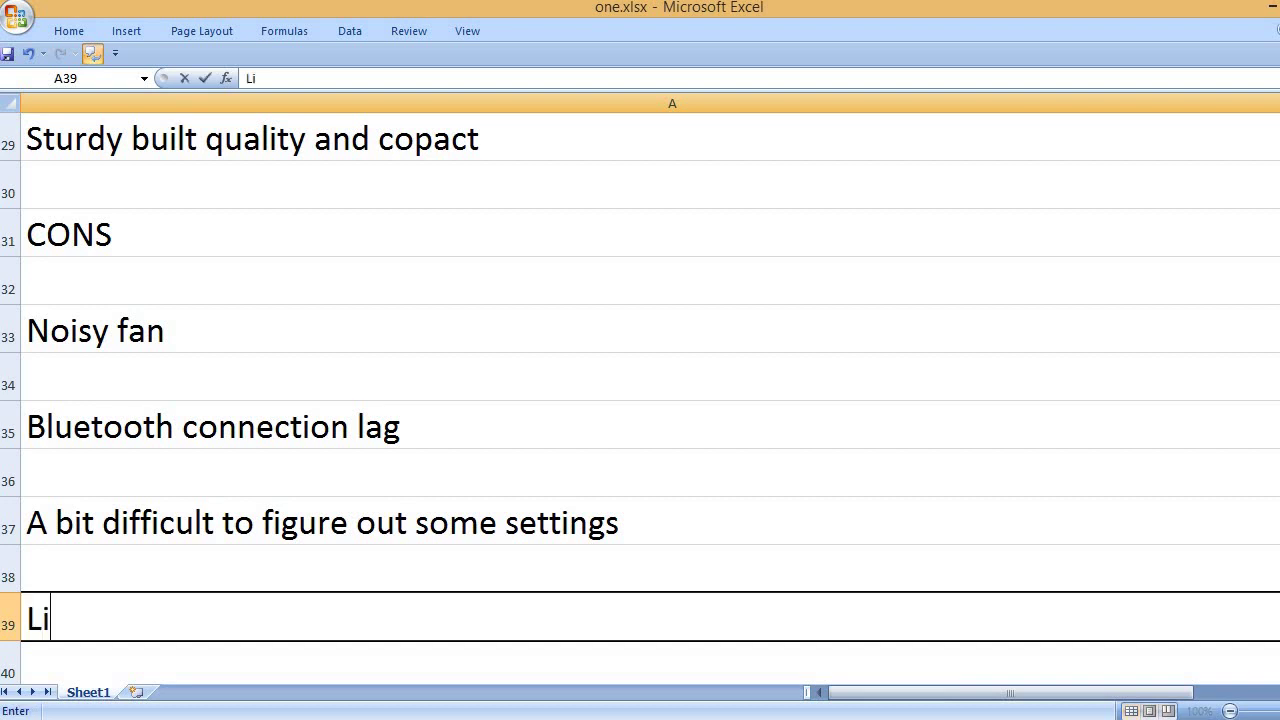
type("mited keys")
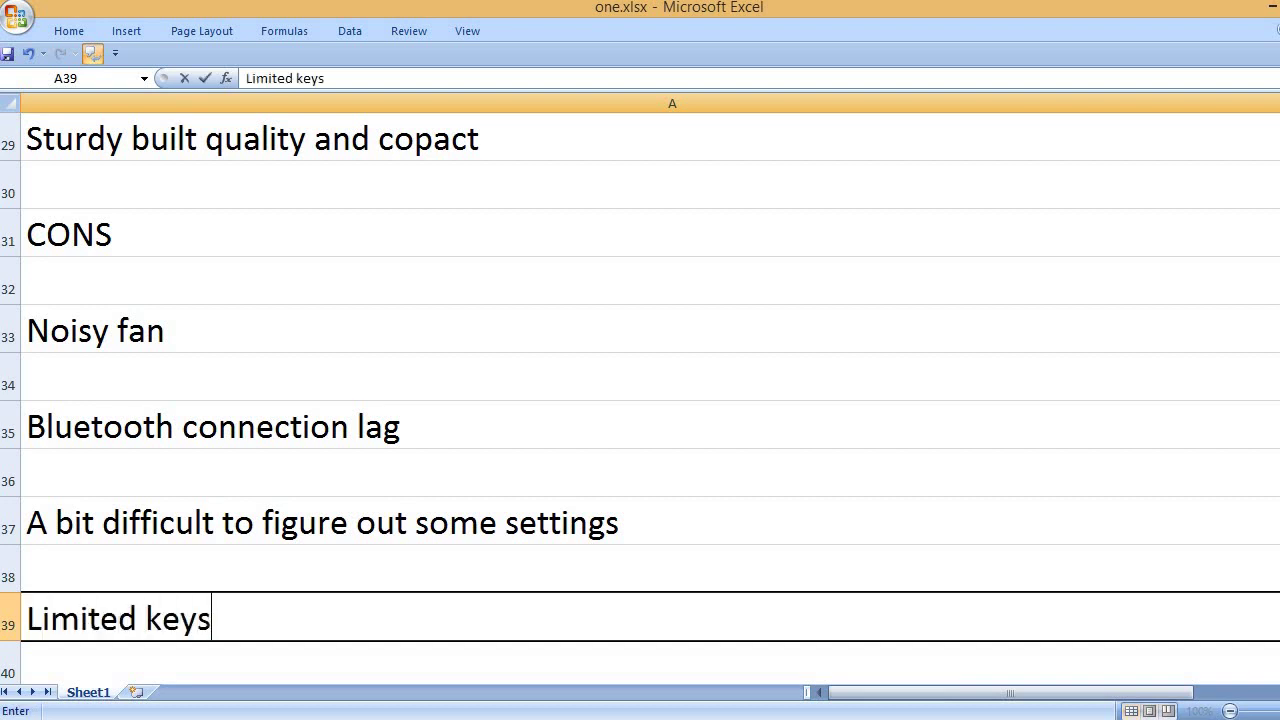
type("tone adjustm")
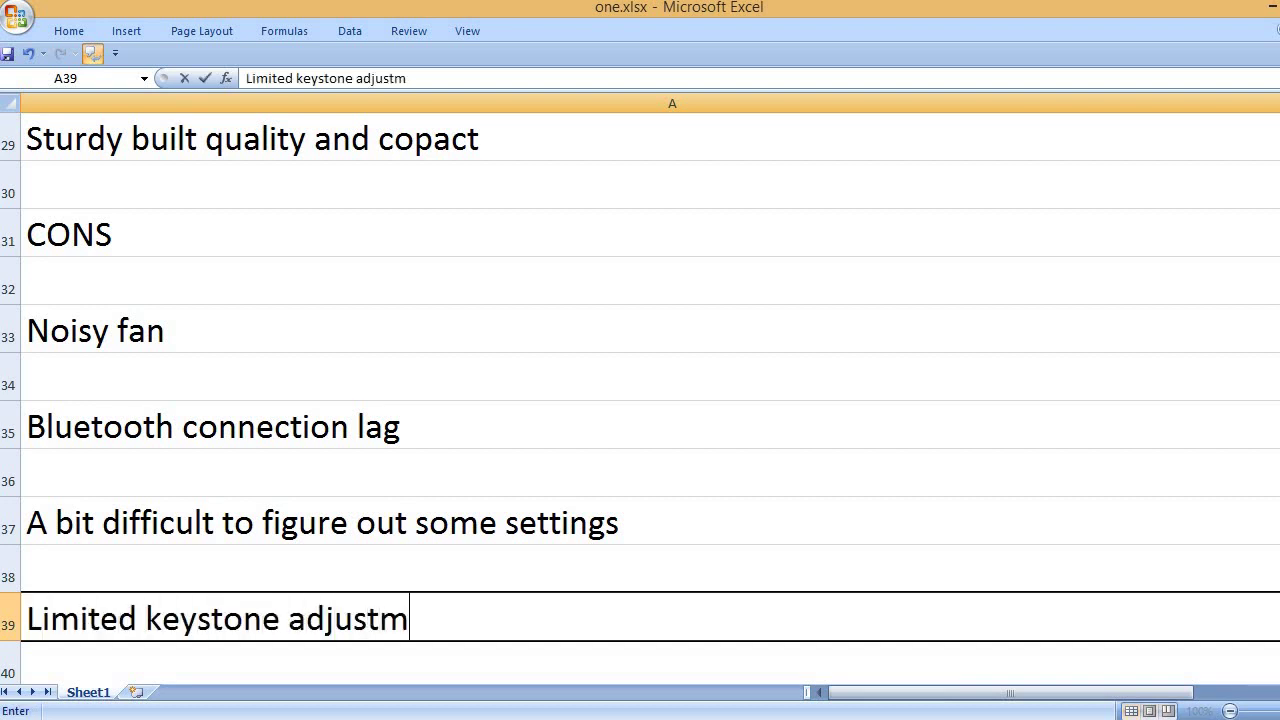
type("ents")
key("Return")
key("Return")
type("KEY FEATURES")
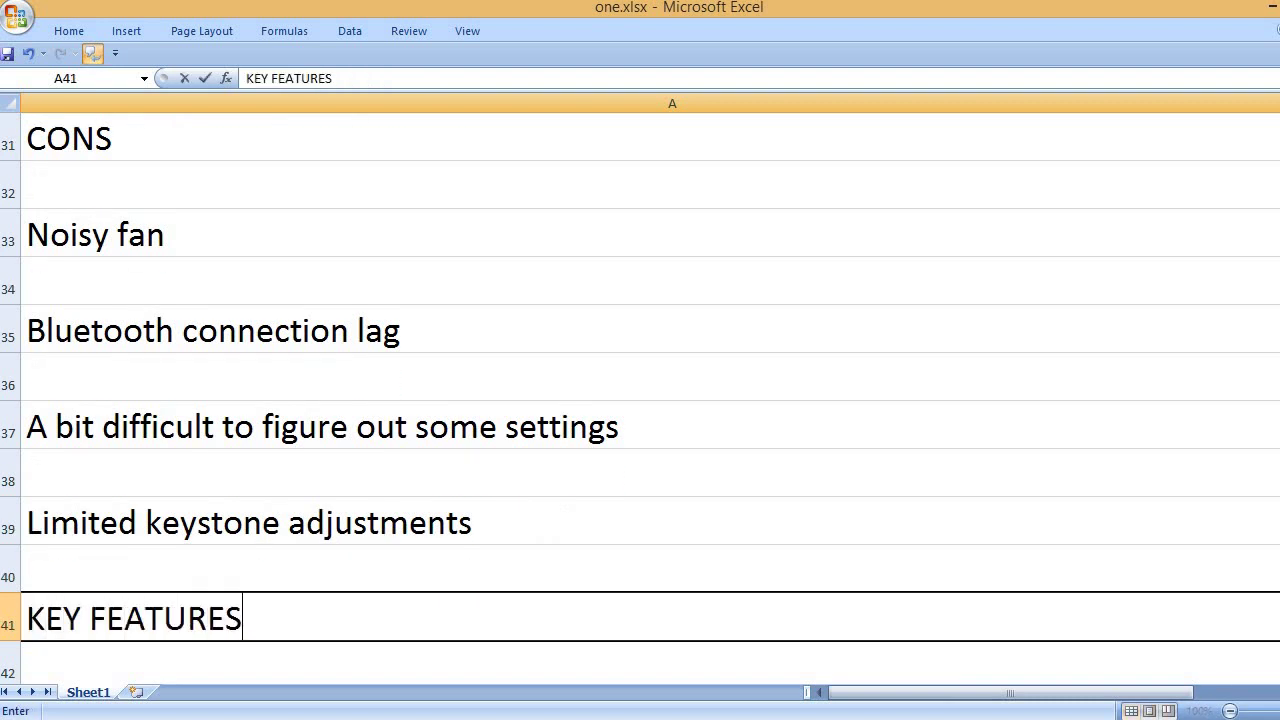
- List features 'Native 1080p resolution', '4k supported resolution', '600 ANSI brightness' and '15,000 is to 1 contrast ratio'
key("Return")
key("Return")
type("Native")
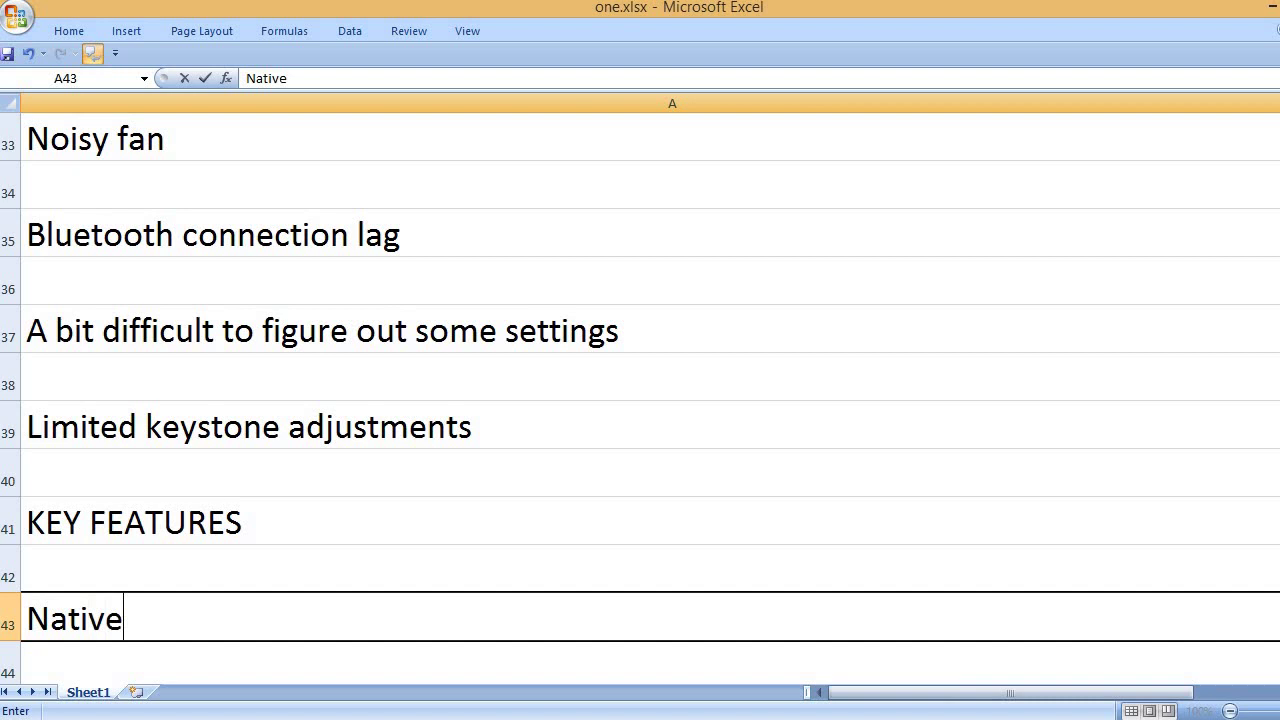
type(" 1080")
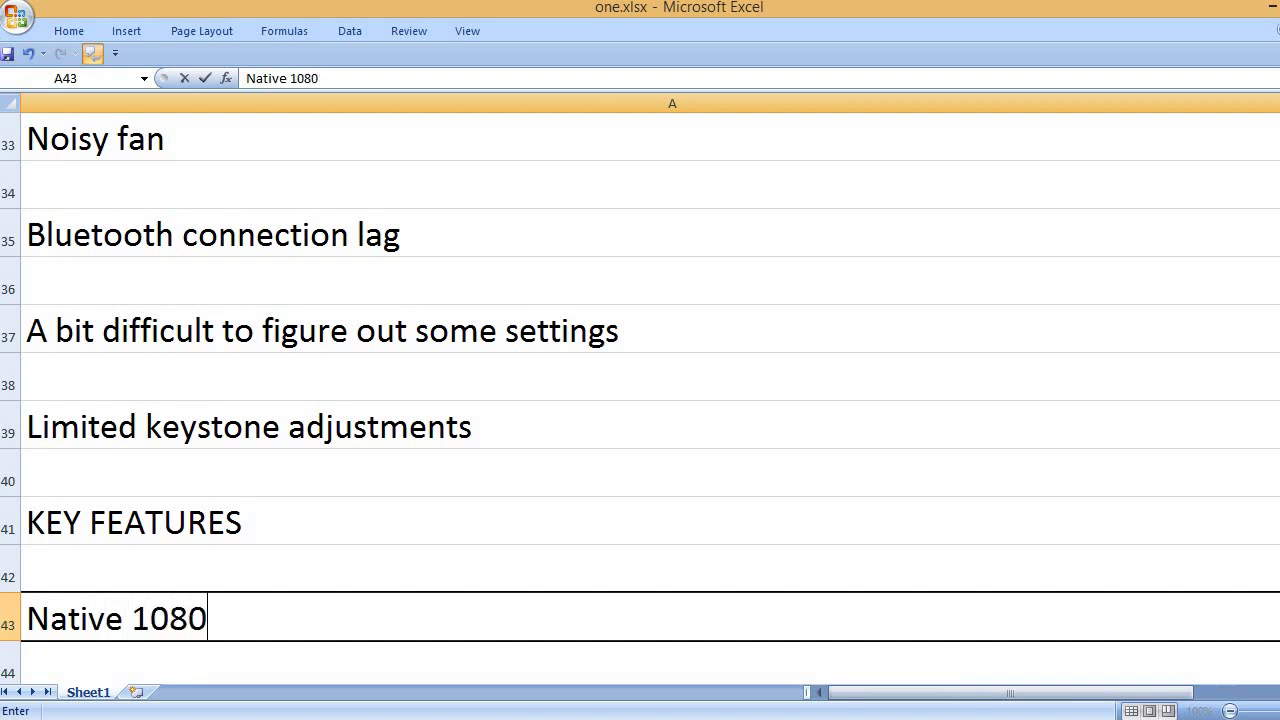
type("p resolutio")
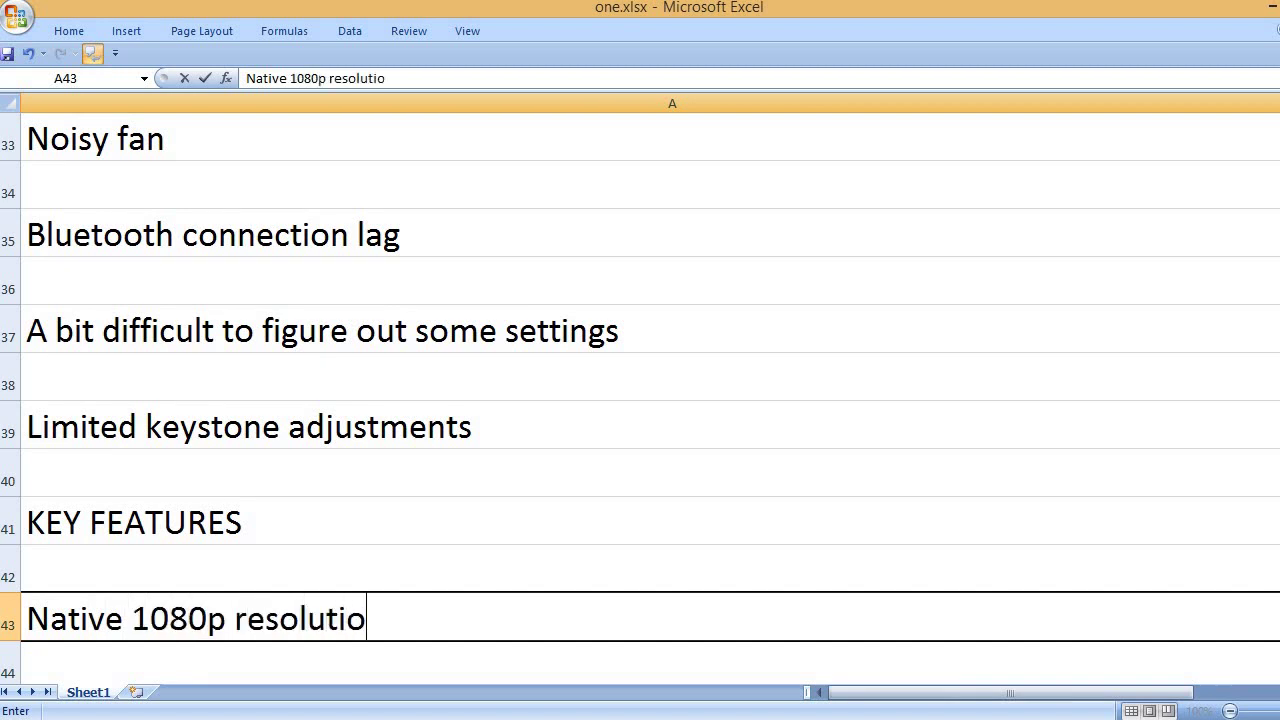
type("n")
key("Return")
key("Return")
type("4k ")
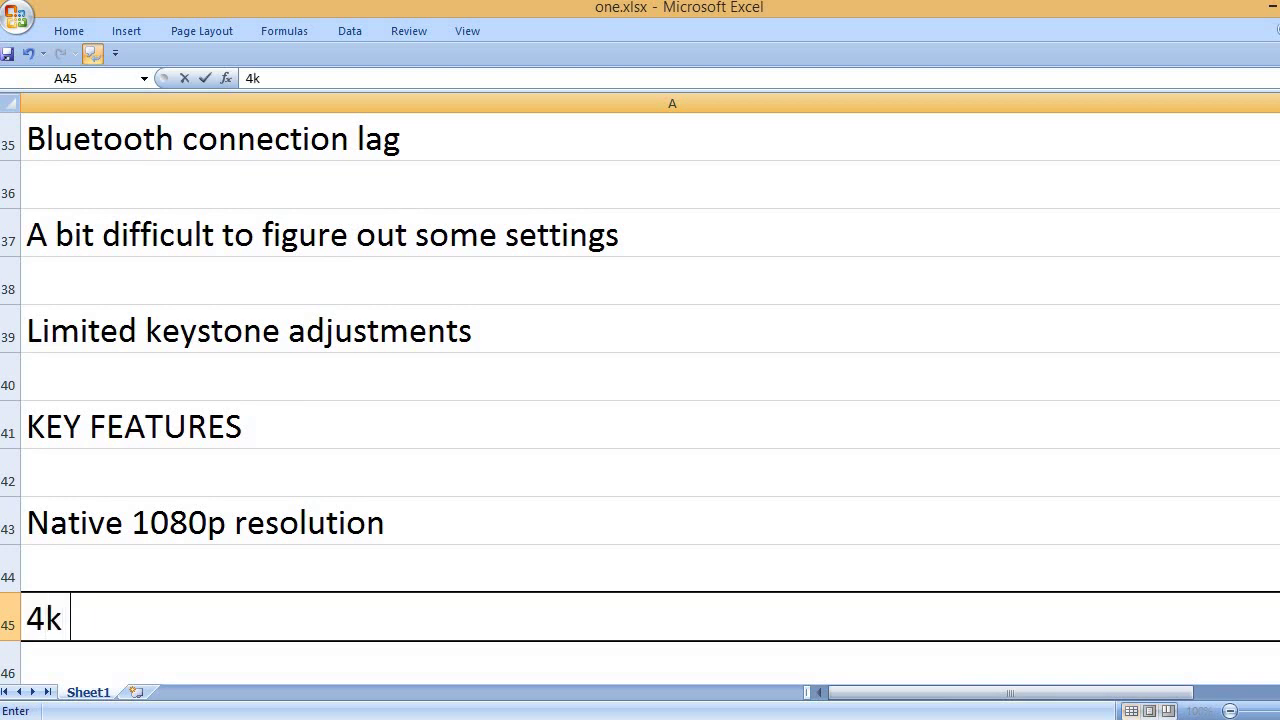
type("supported re")
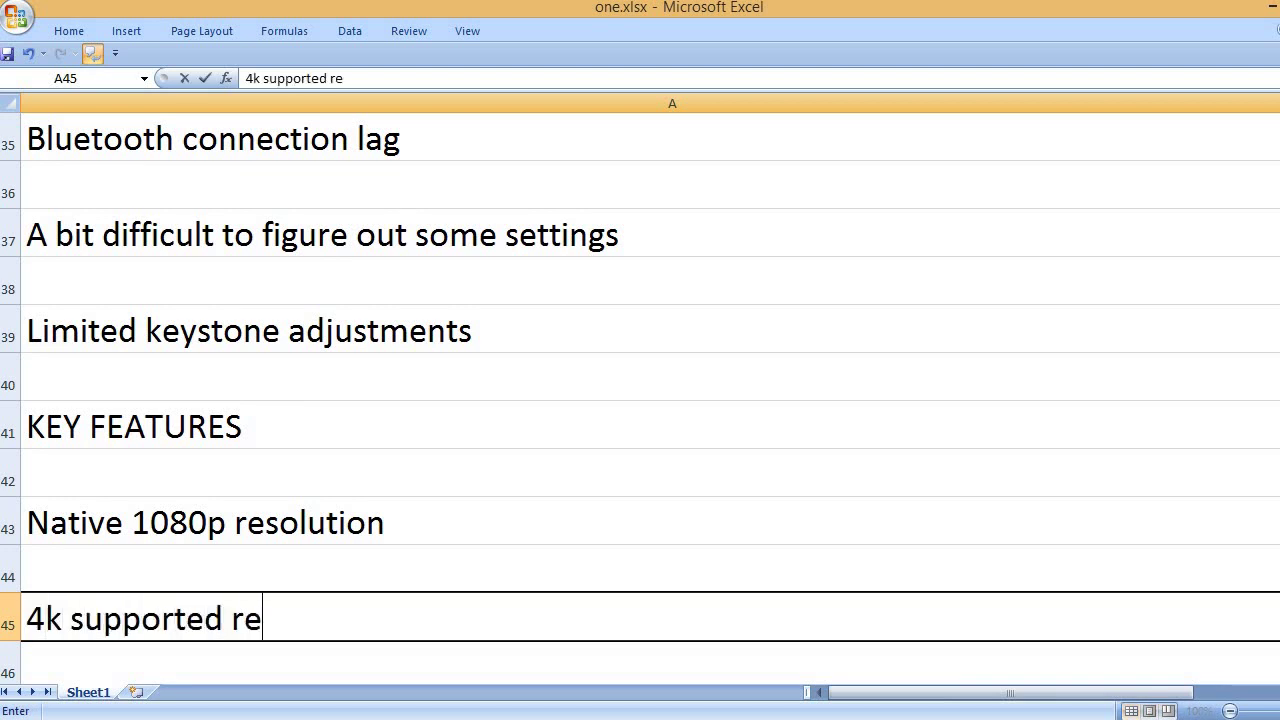
type("solution")
key("Return")
key("Return")
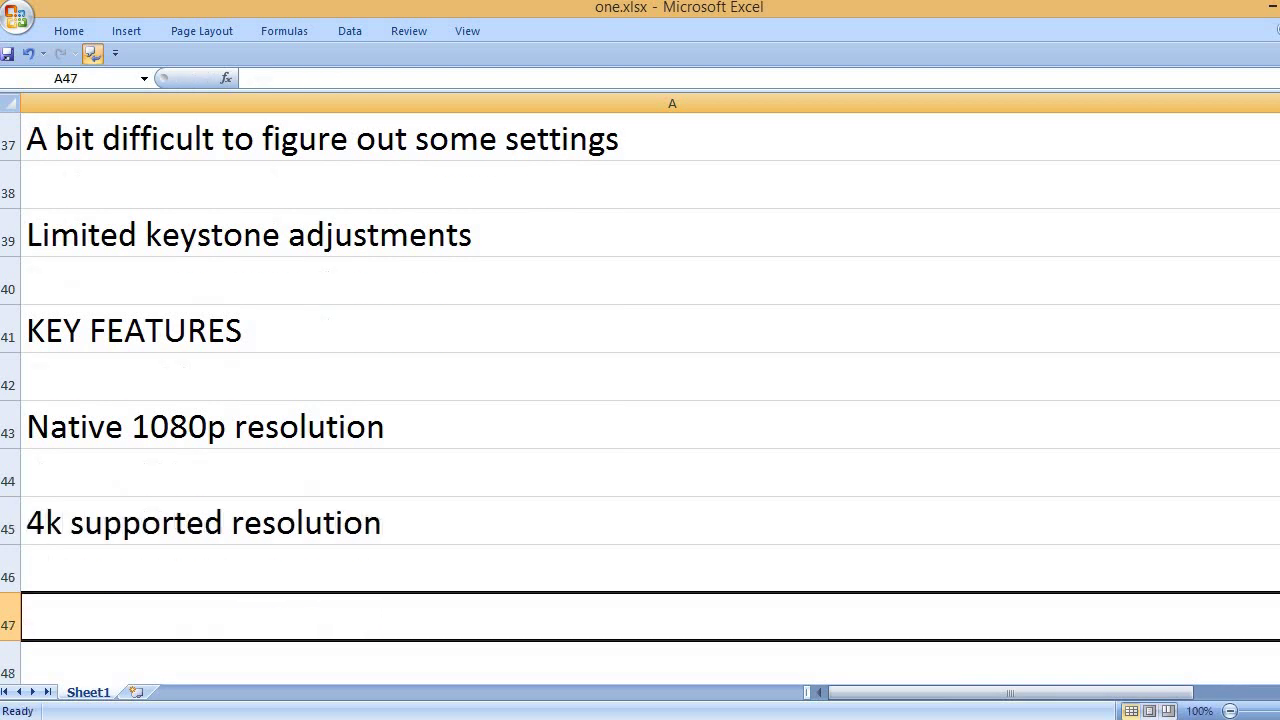
type("600")
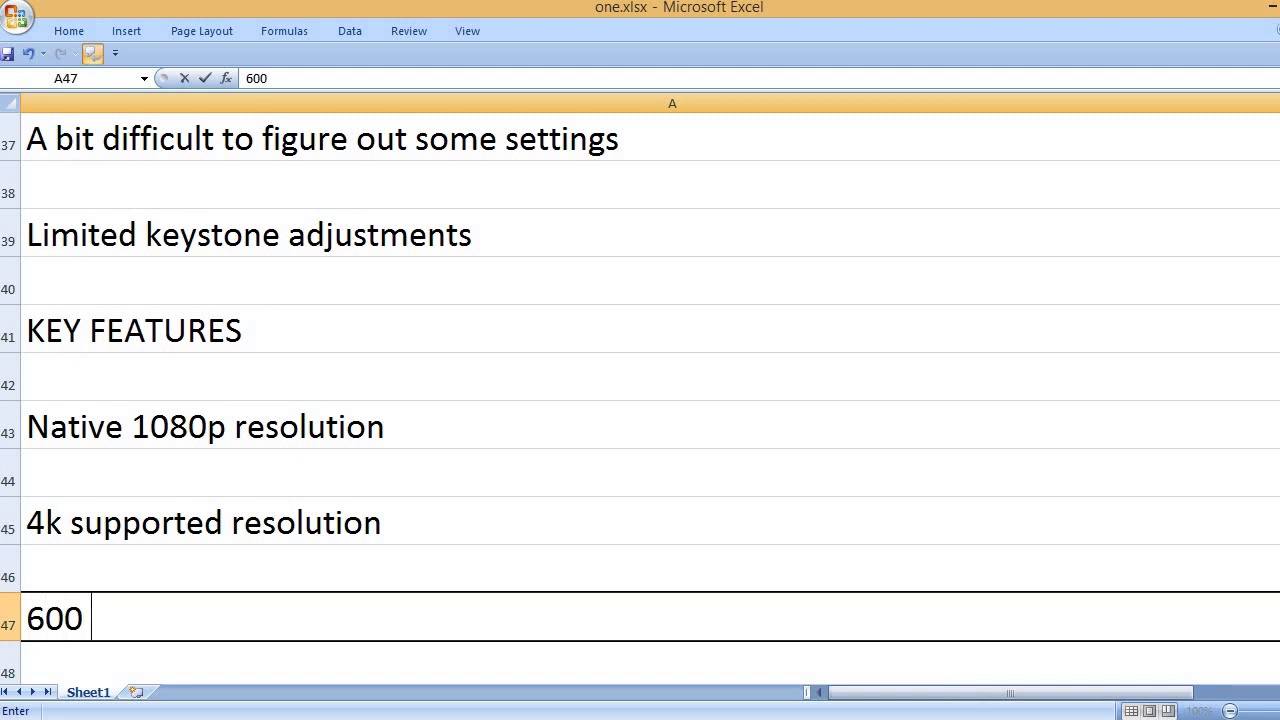
type(" ANSI brightness")
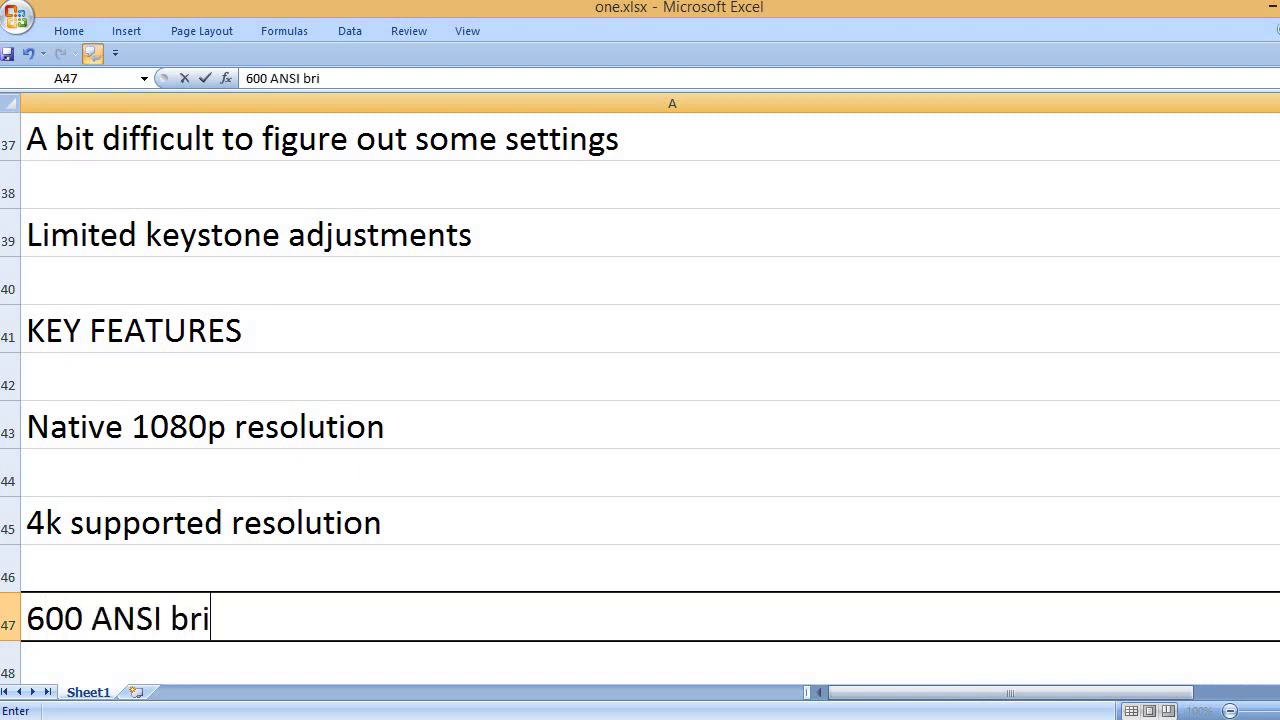
key("Return")
key("Return")
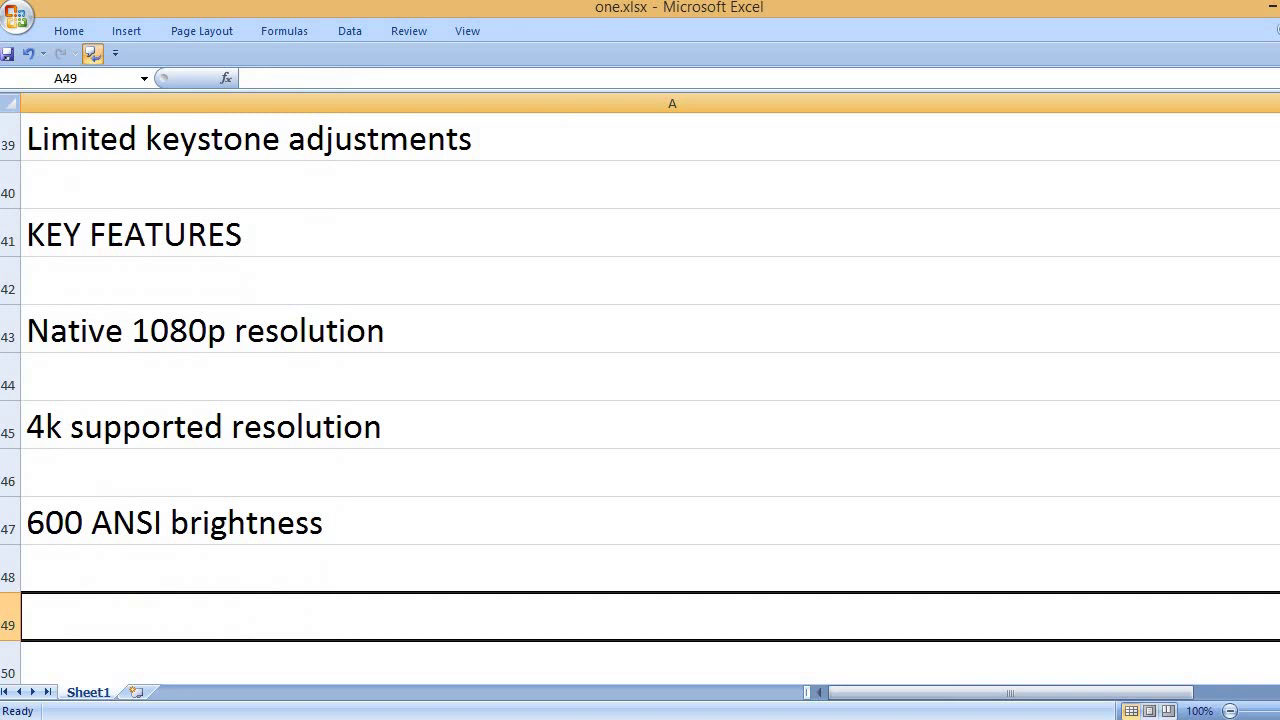
type("15,")
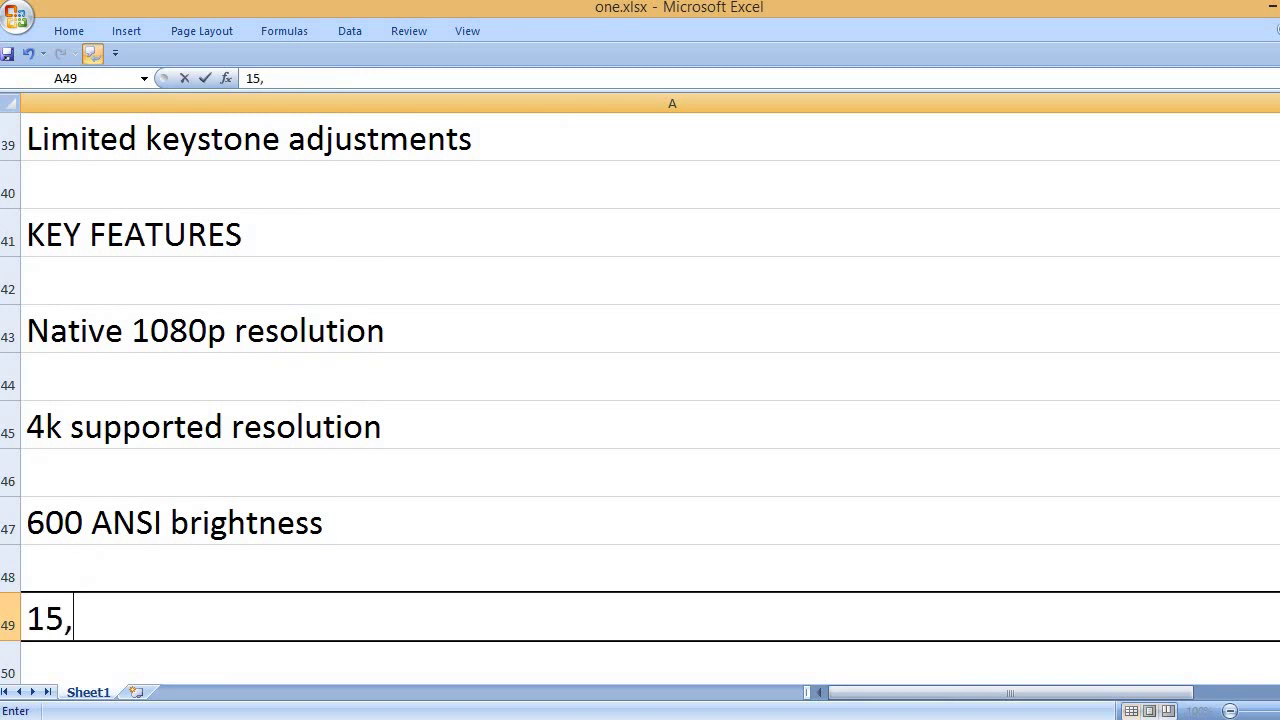
type("000")
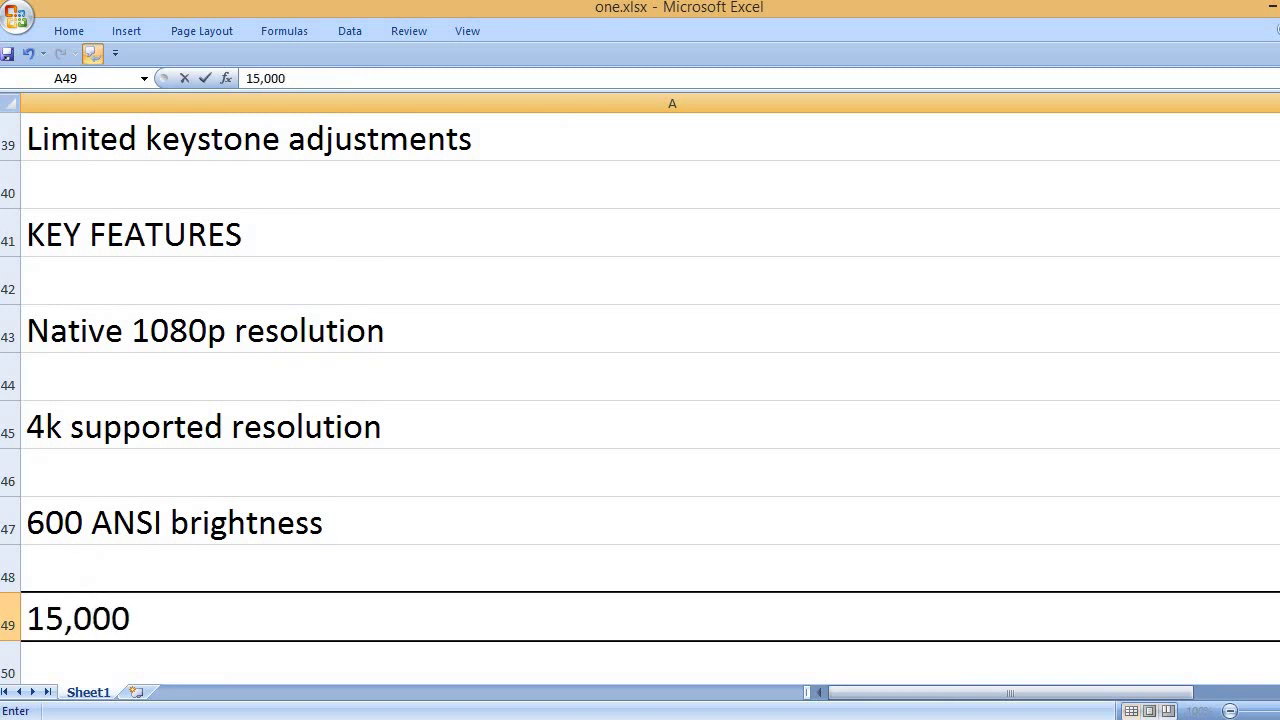
type(" is to 1 co")
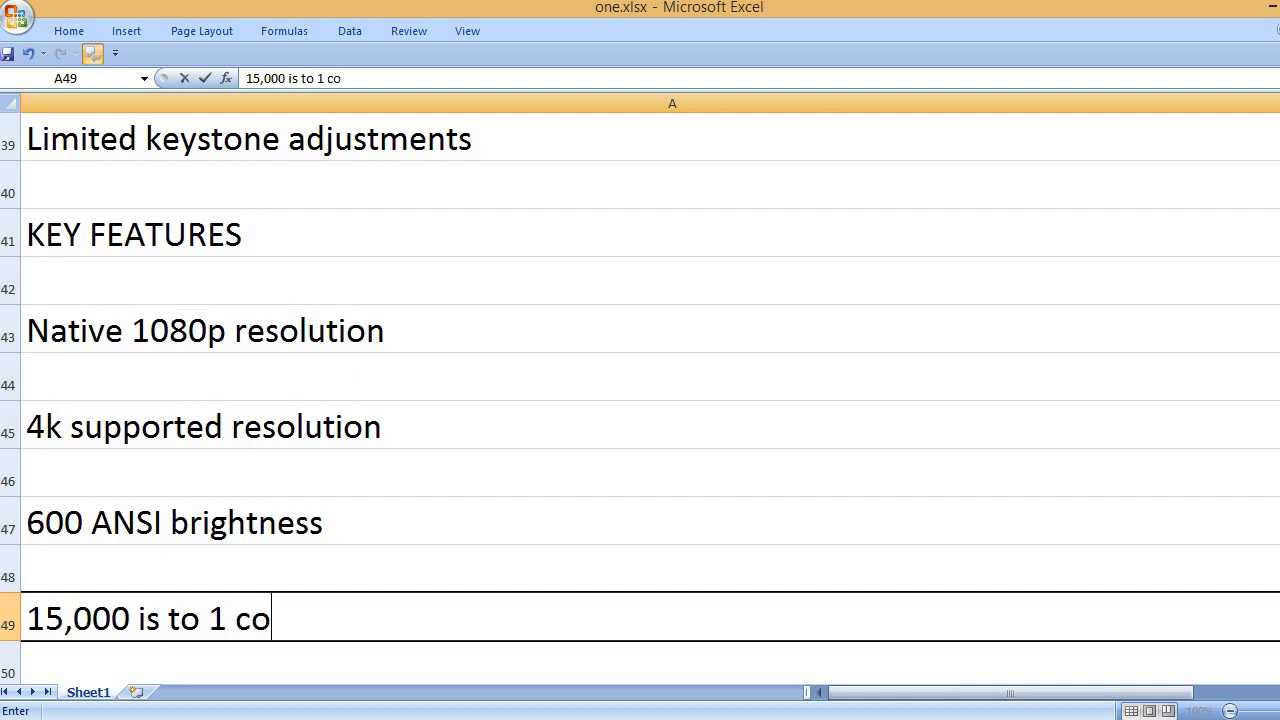
type("ntrast ratio")
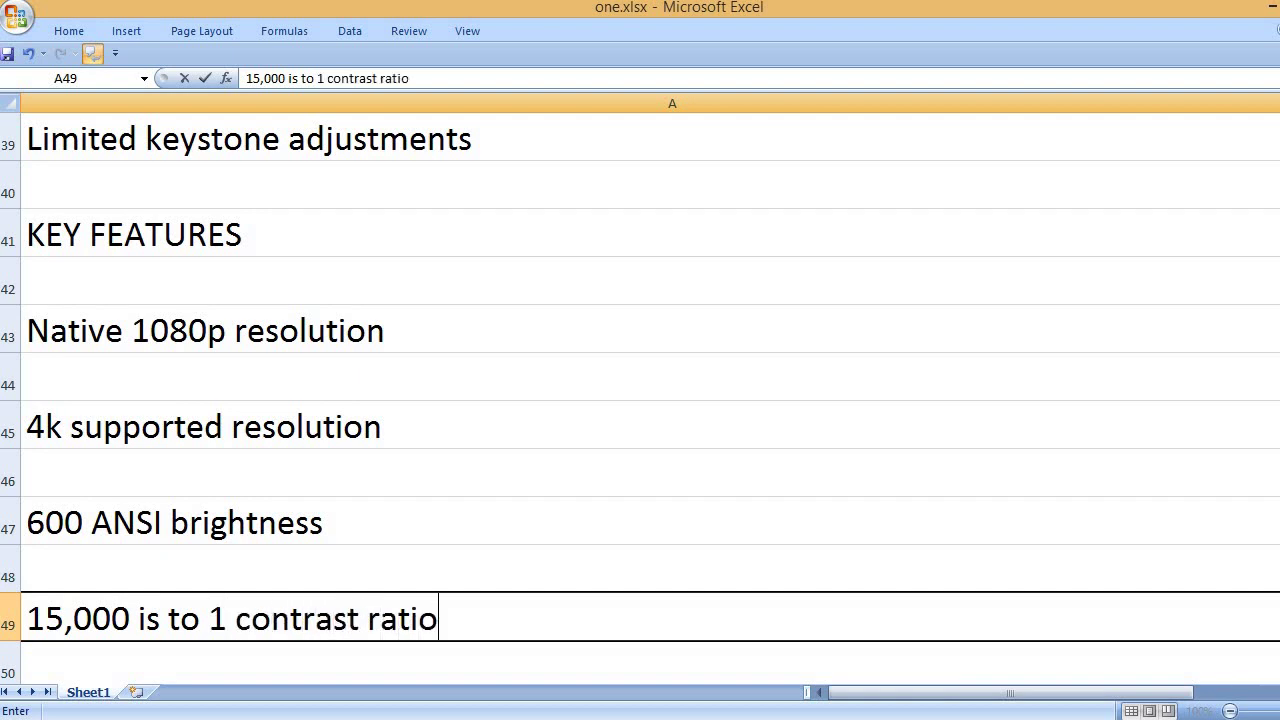
key("Return")
key("Return")
- Add '300 inches max display size', 'LCD display technology', 'Dual-band WI-FI & Bluetooth connection' and 'HDMI, USB, AV and audio ports'
type("300")
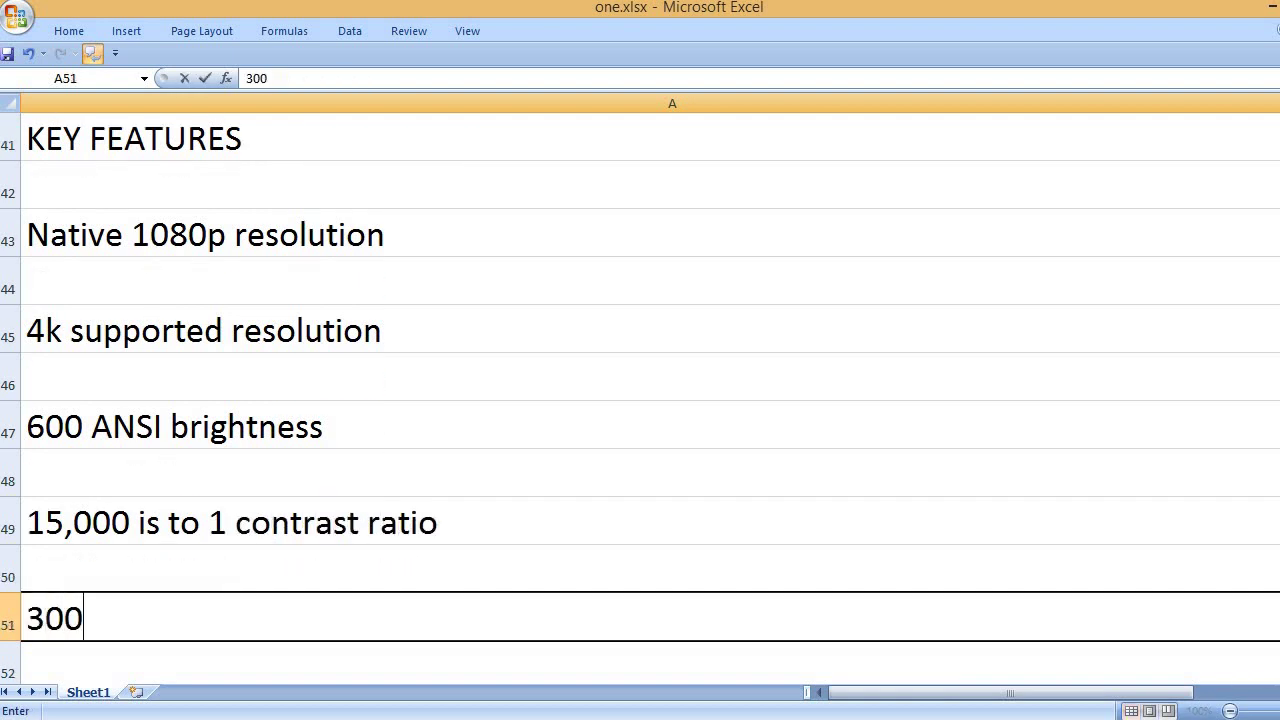
type(" inches m")
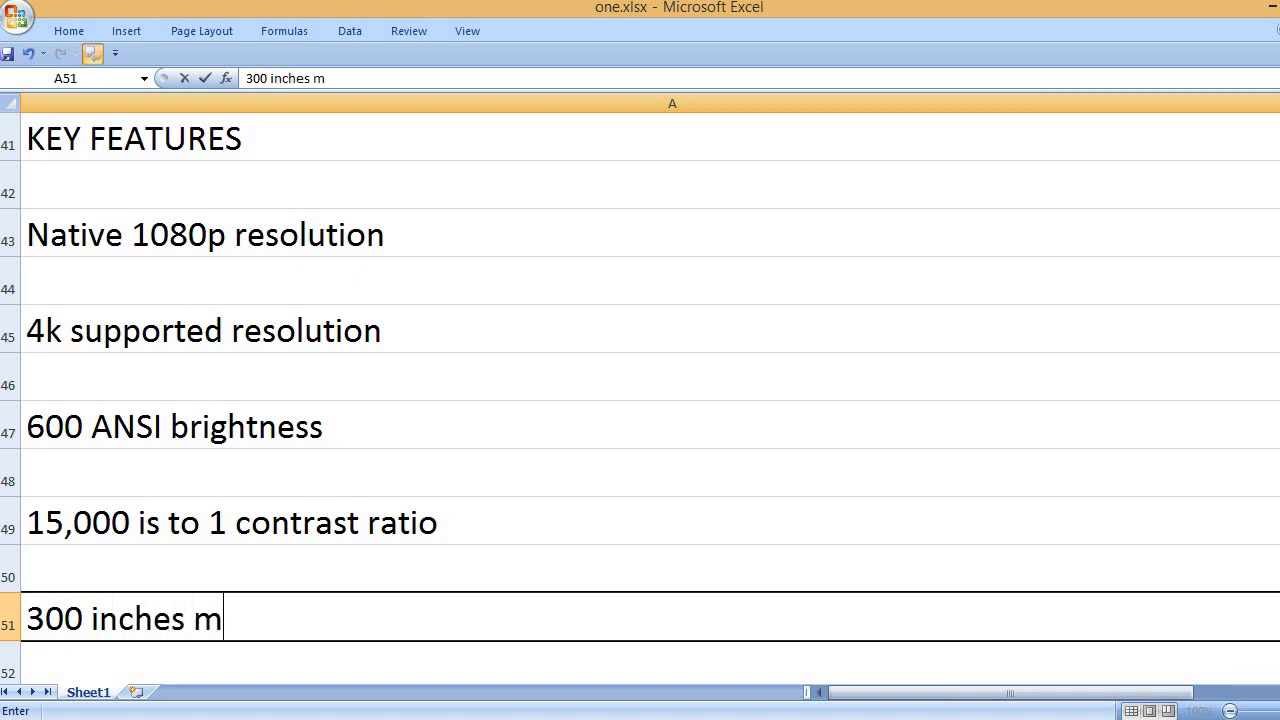
type("ax display size")
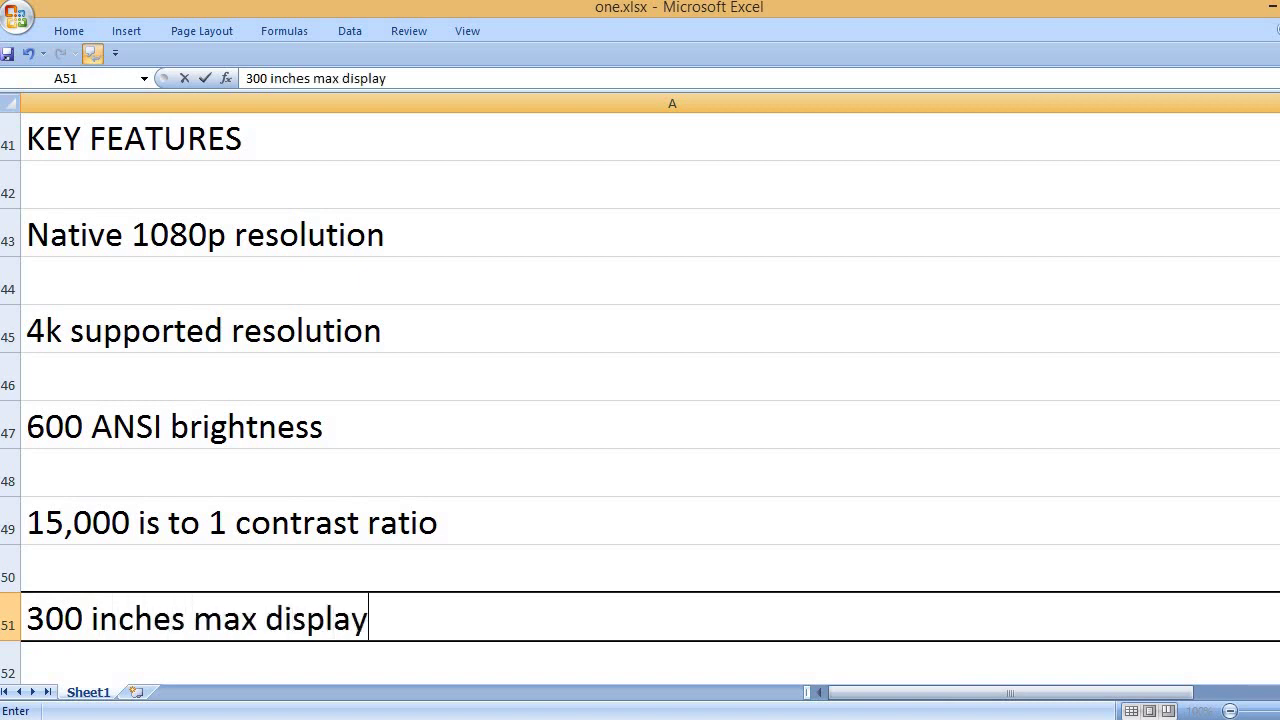
key("Return")
key("Return")
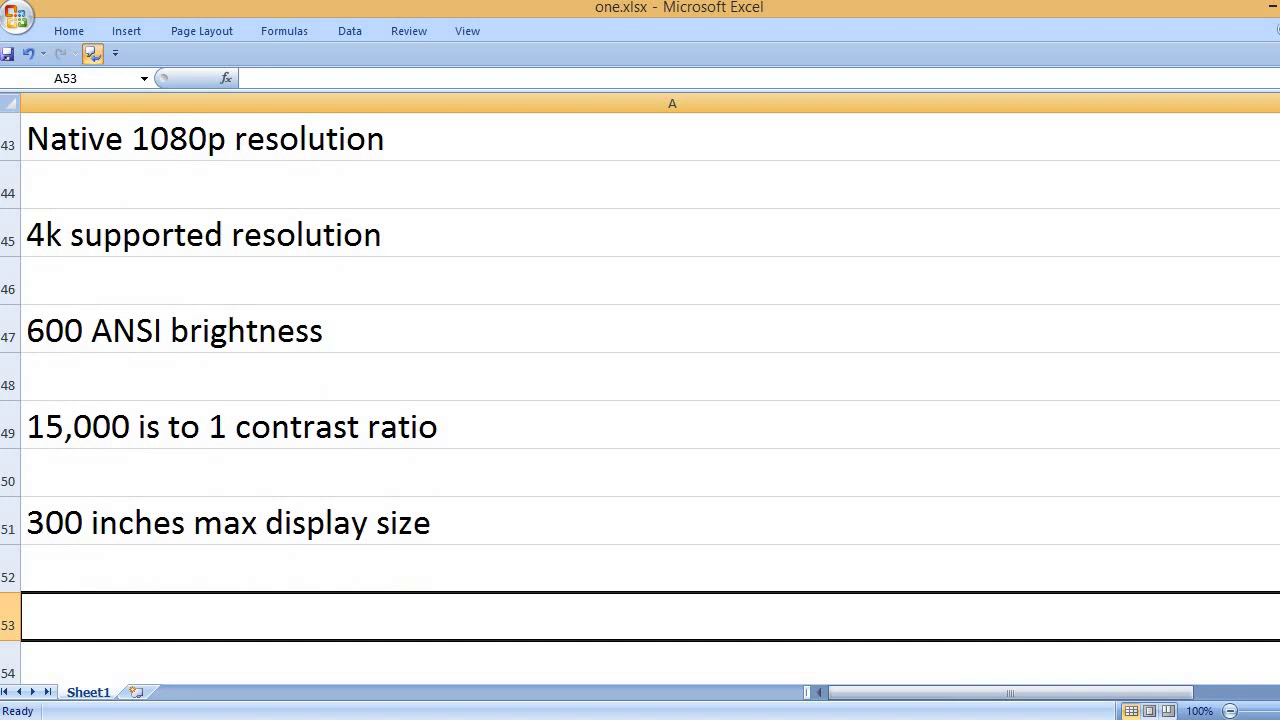
type("LD")
key("BackSpace")
type("CD")
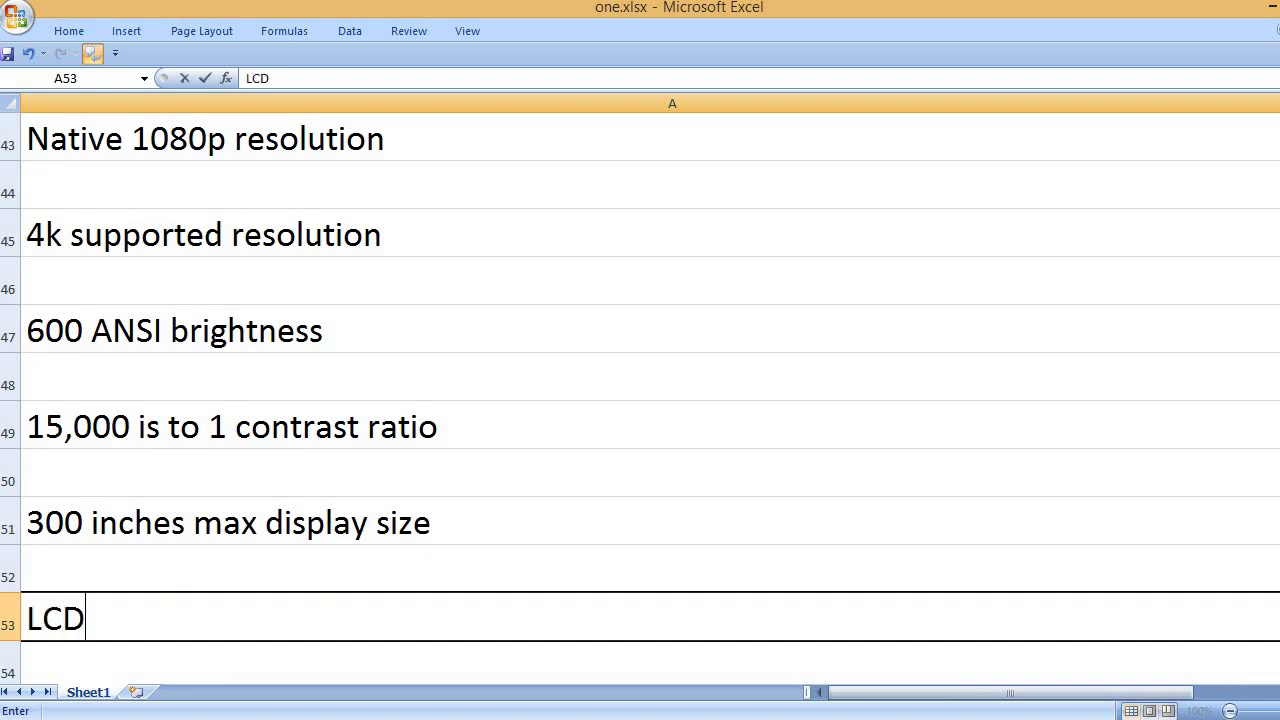
type(" displ")
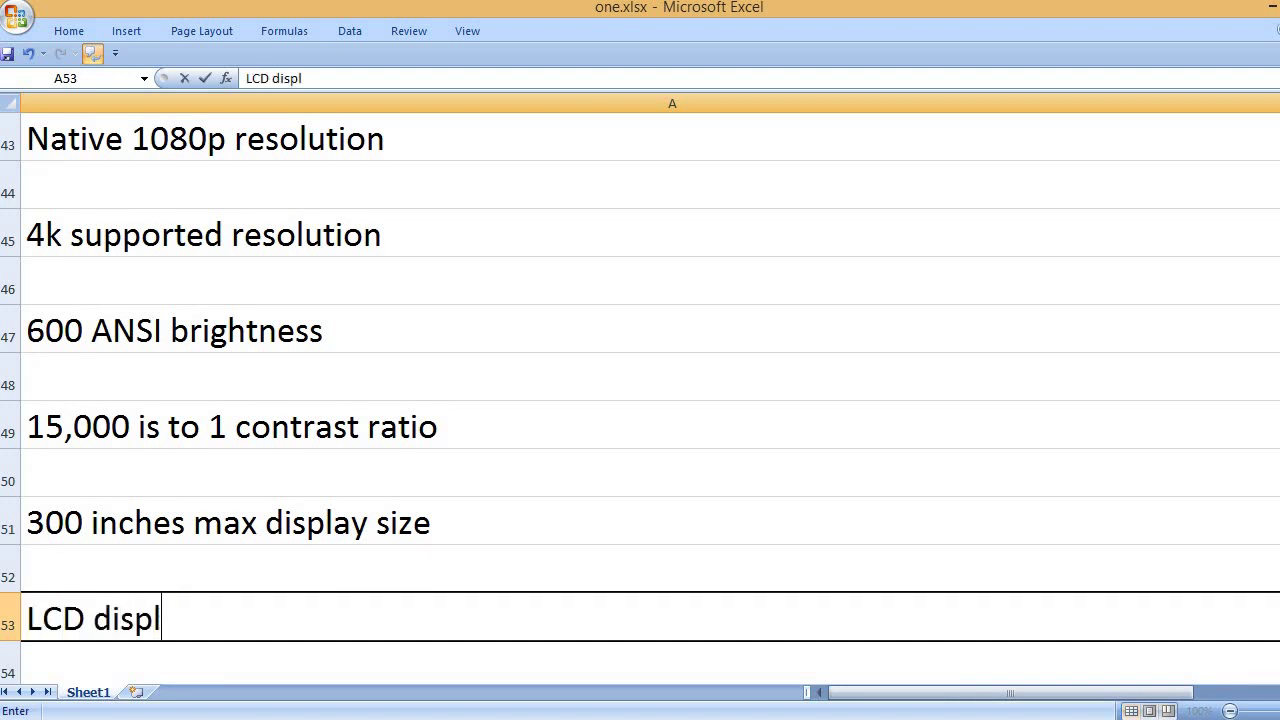
type("ay technology")
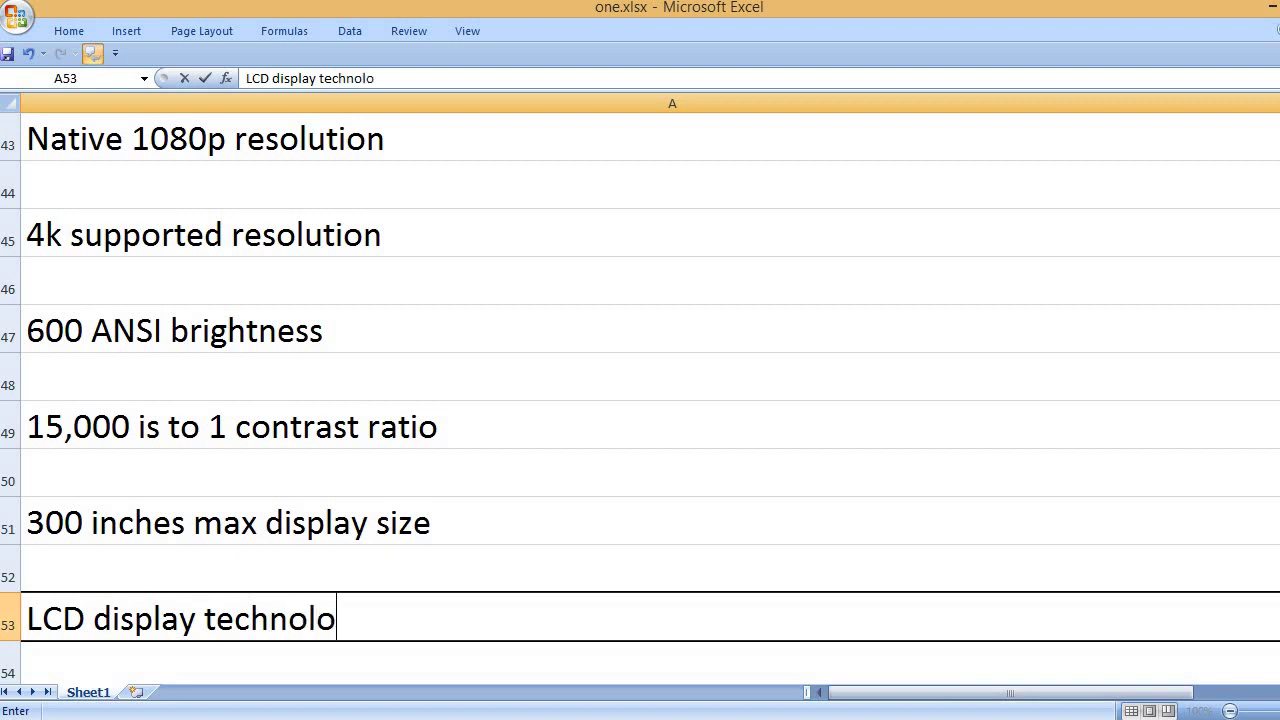
key("Return")
key("Return")
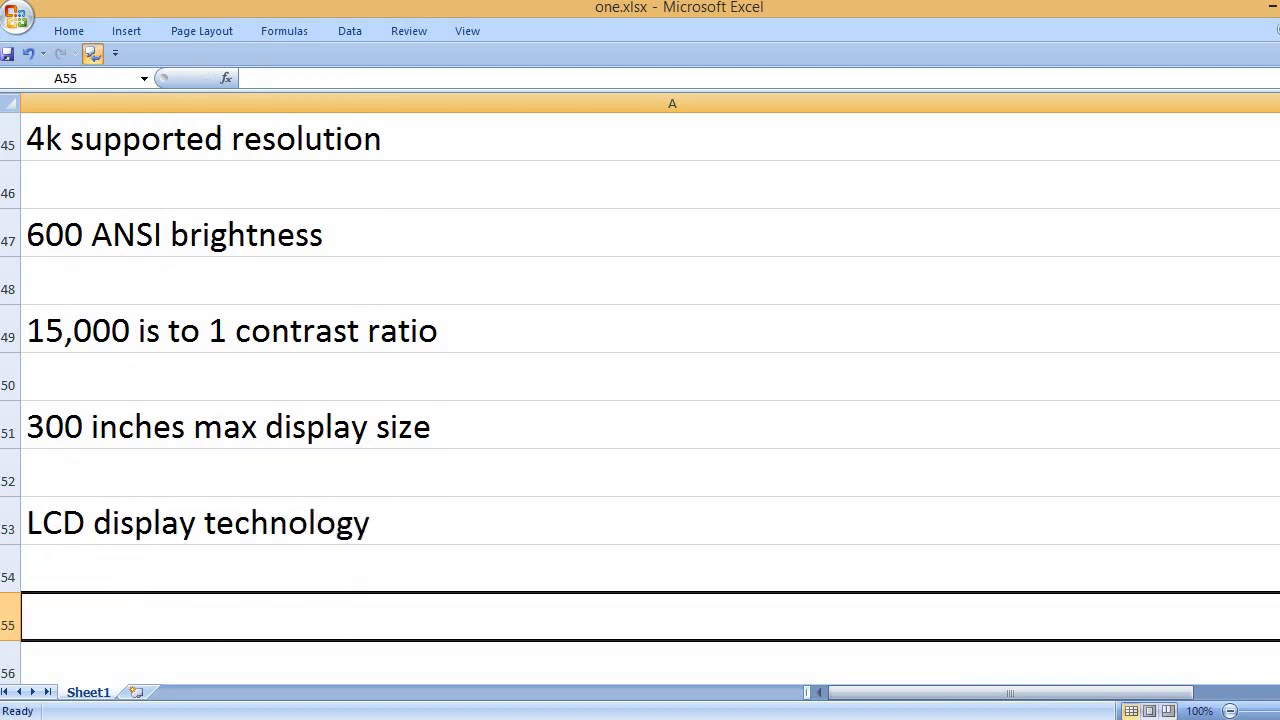
type("Dual")
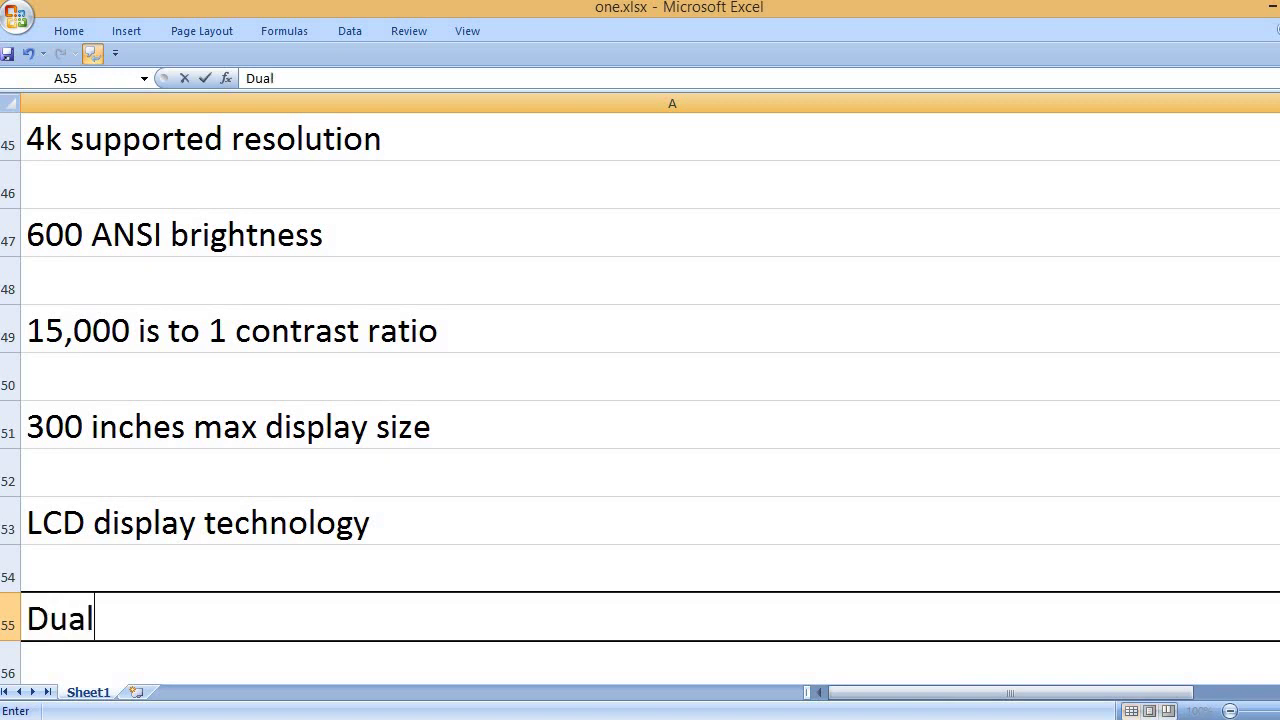
type("-band")
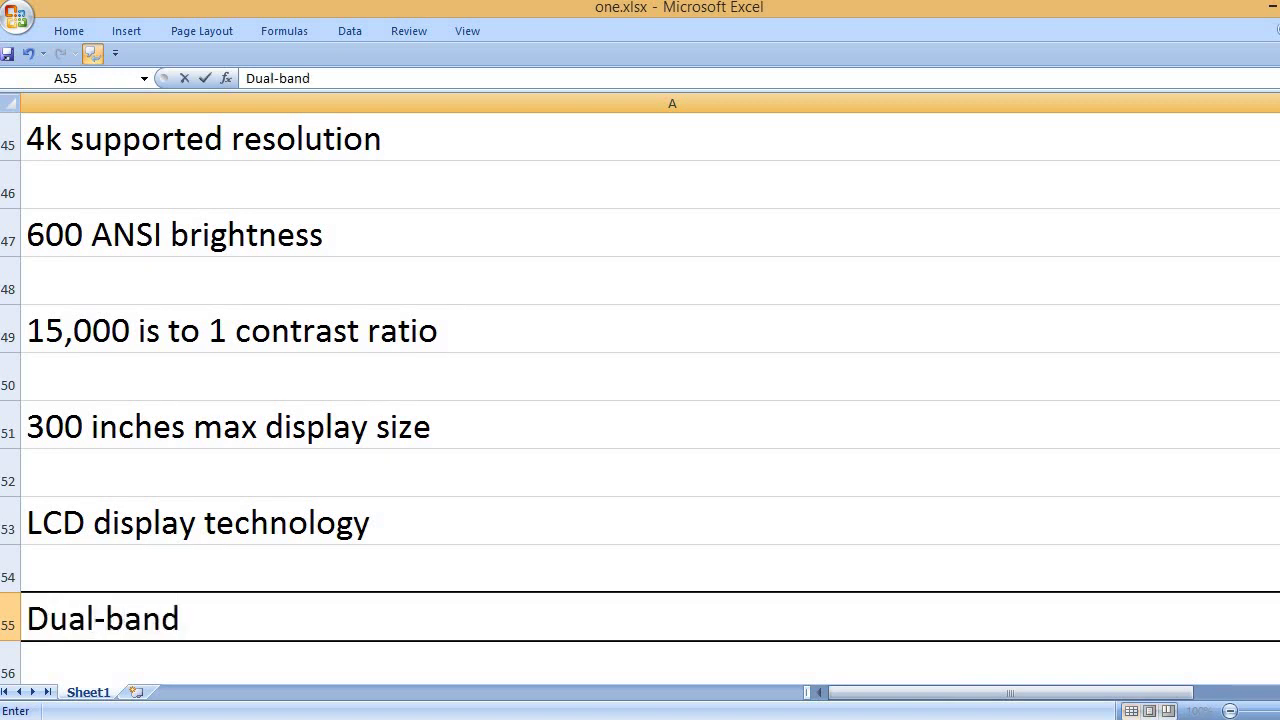
type(" WI-FI")
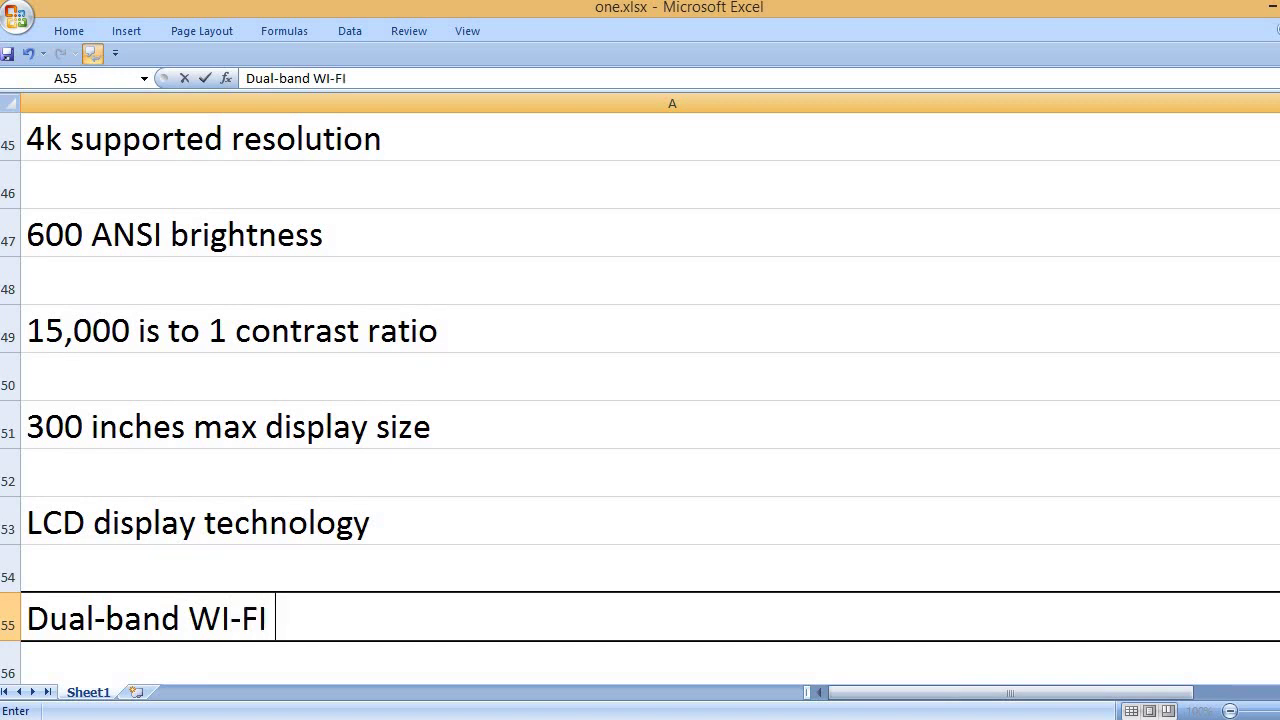
type(" & Bluetooth")
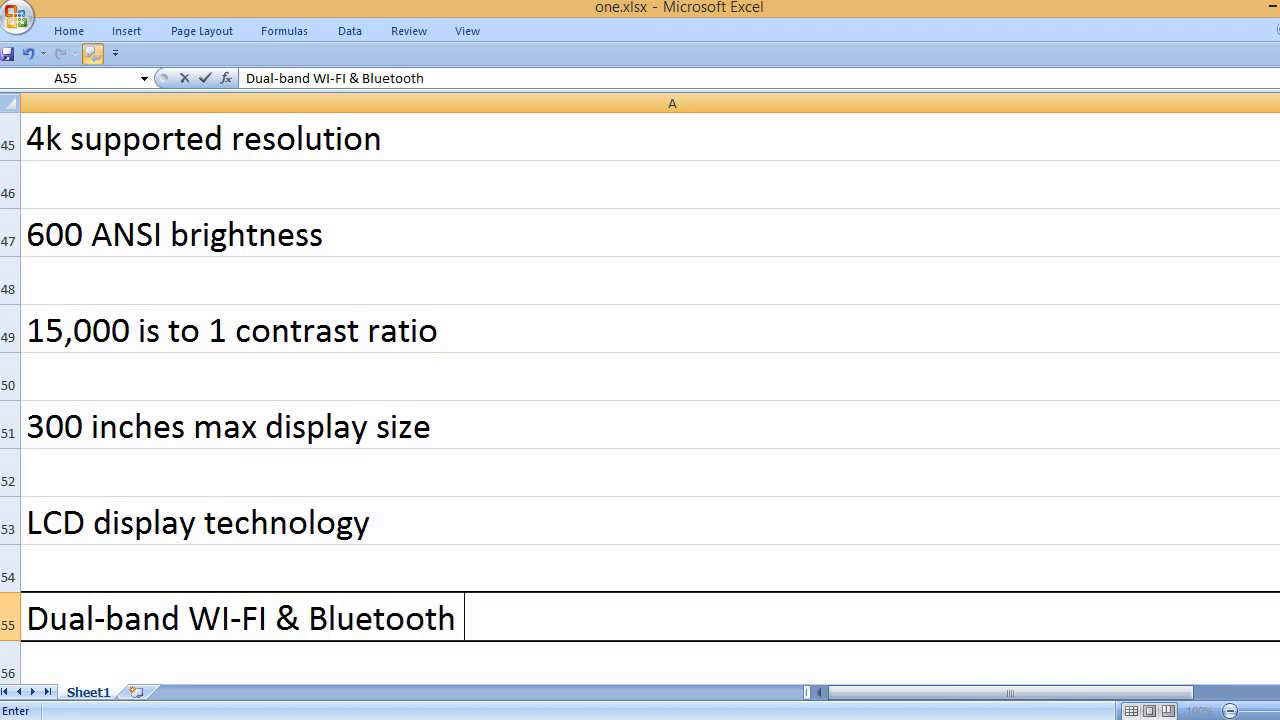
type(" connection")
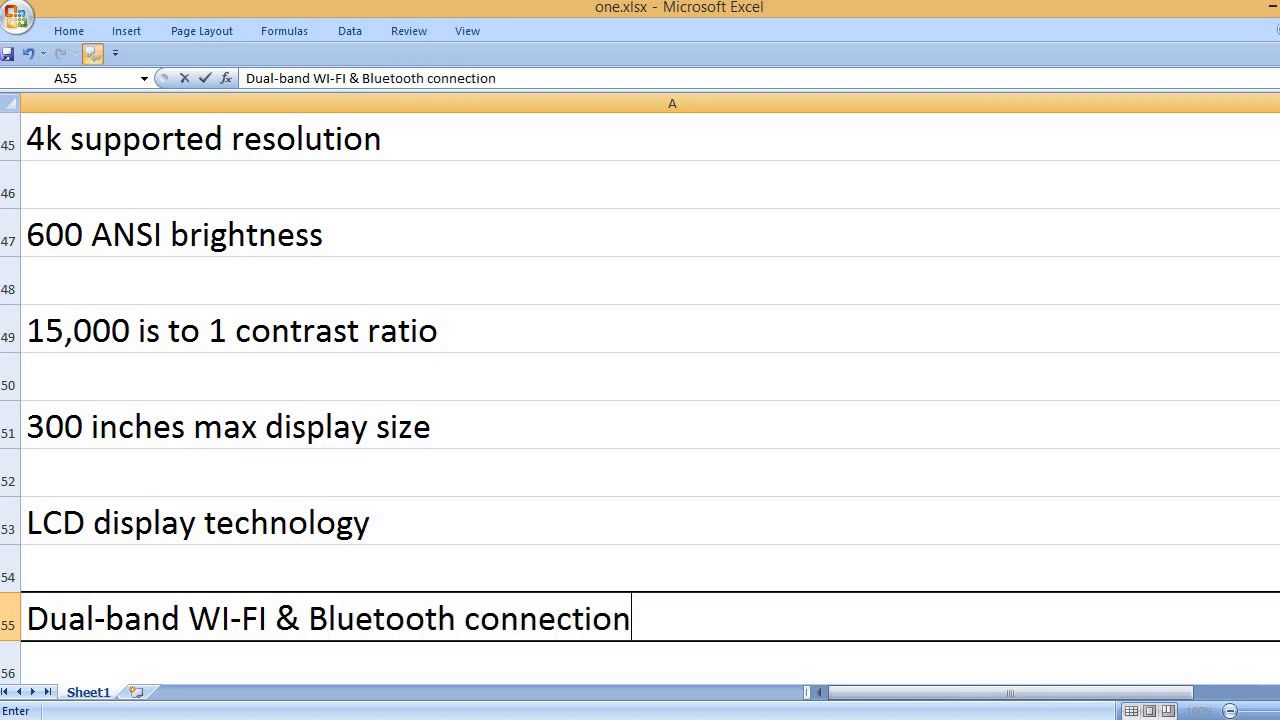
key("Return")
key("Return")
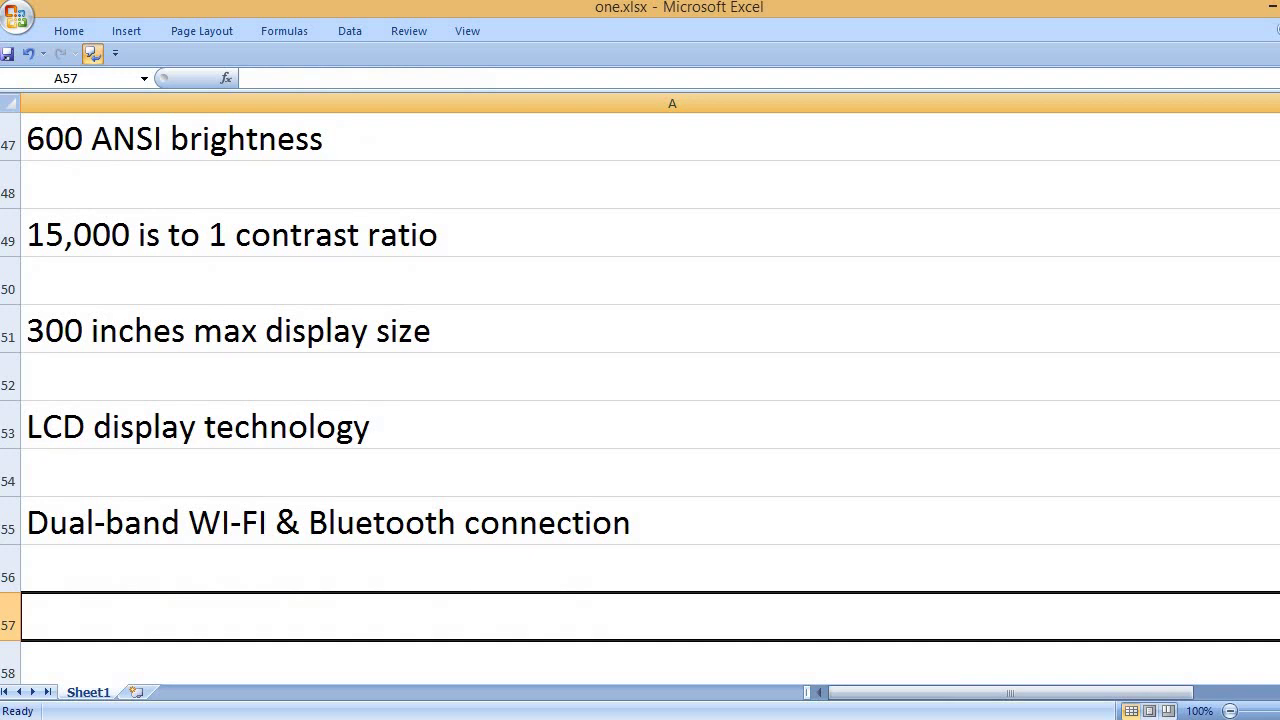
type("HDM")
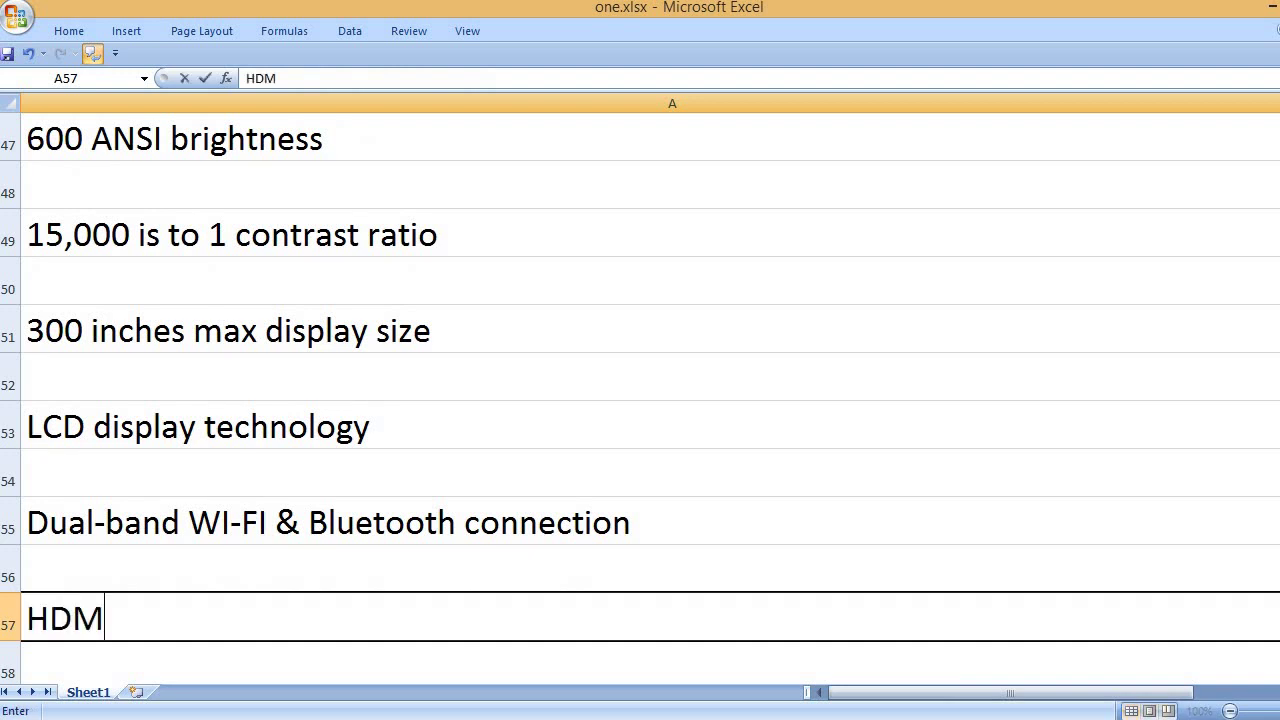
type("I, USB, A")
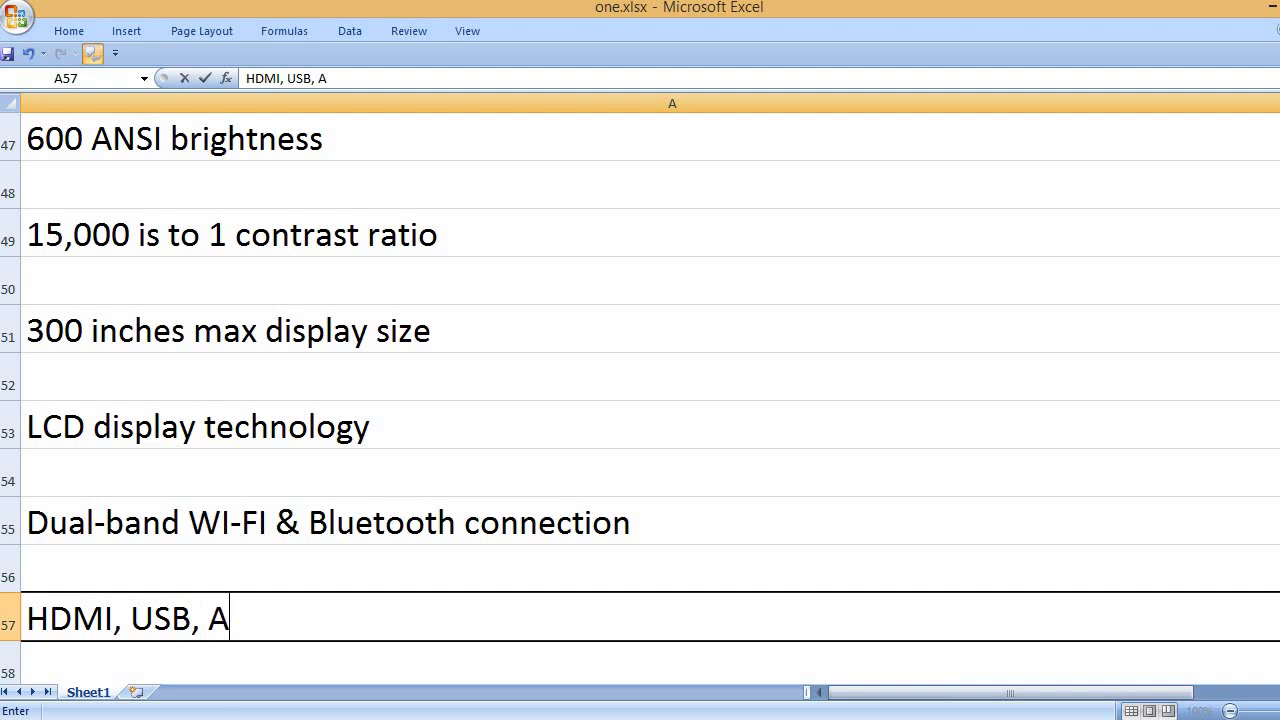
type("V and audio ports")
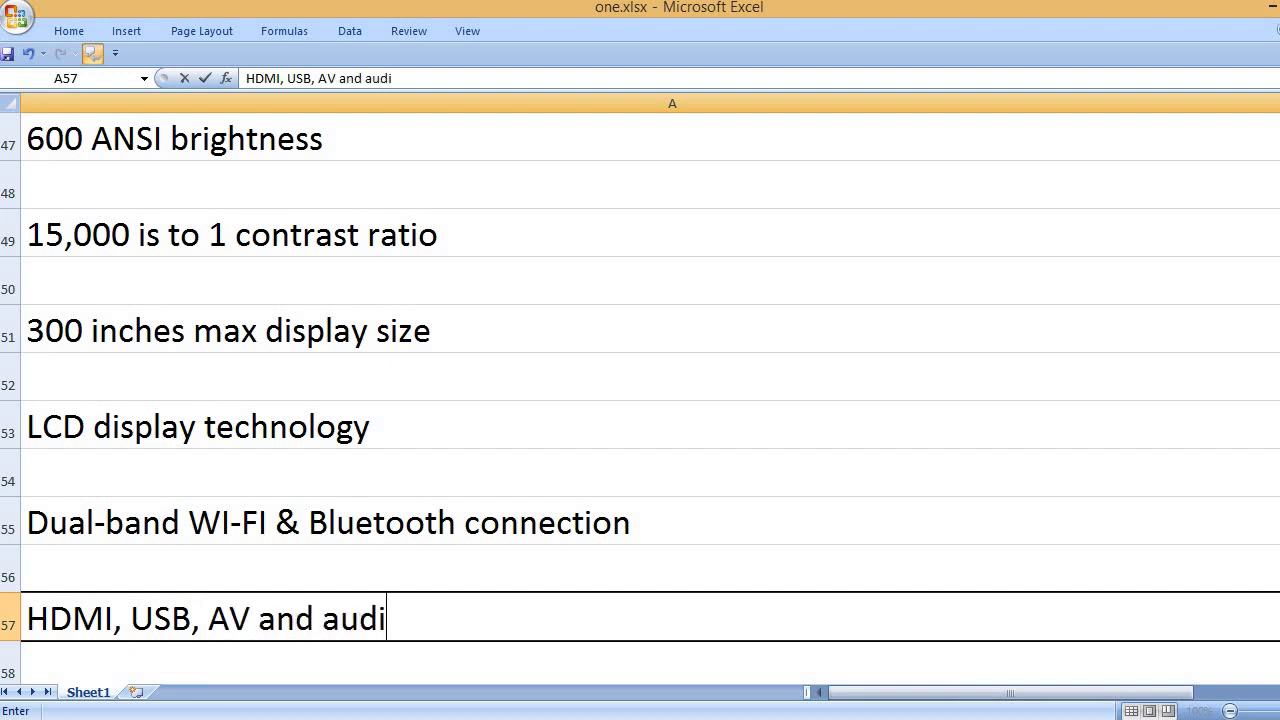
- Add features '4D, 4p keystone correction', 'zoom function' and 'Tripod, ceiling and table mountable'
key("Return")
key("Return")
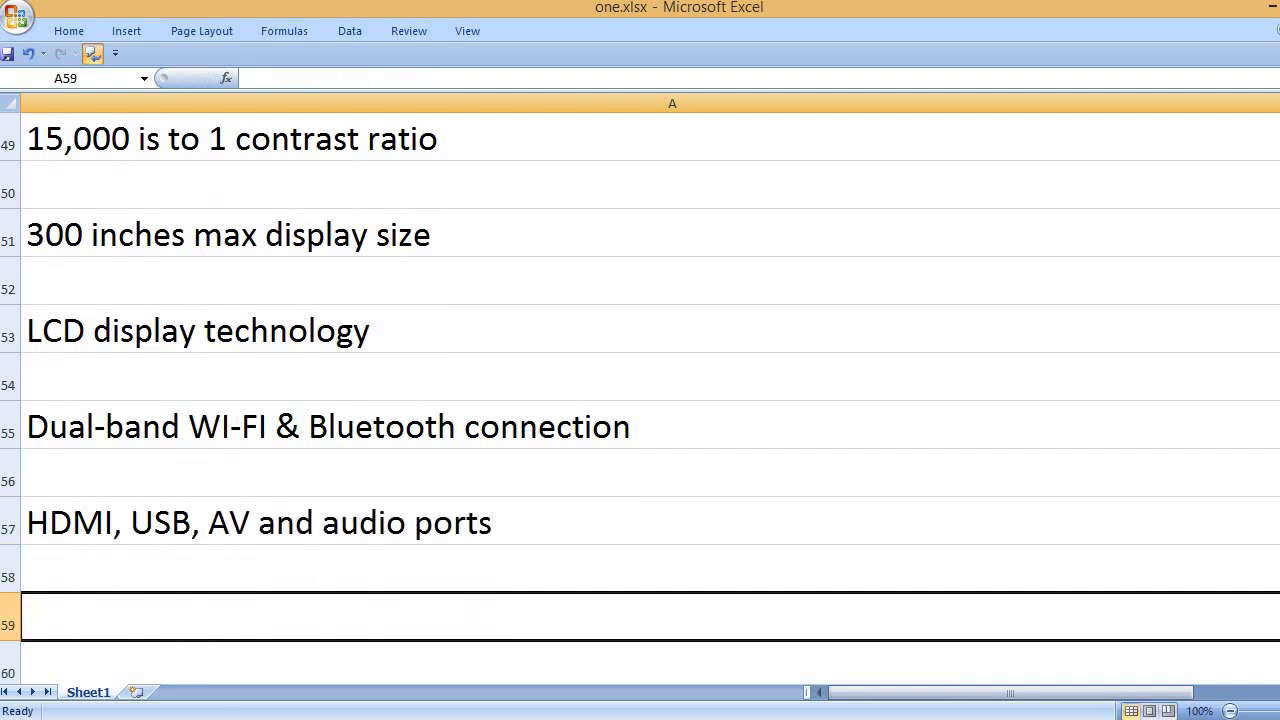
type("4D,")
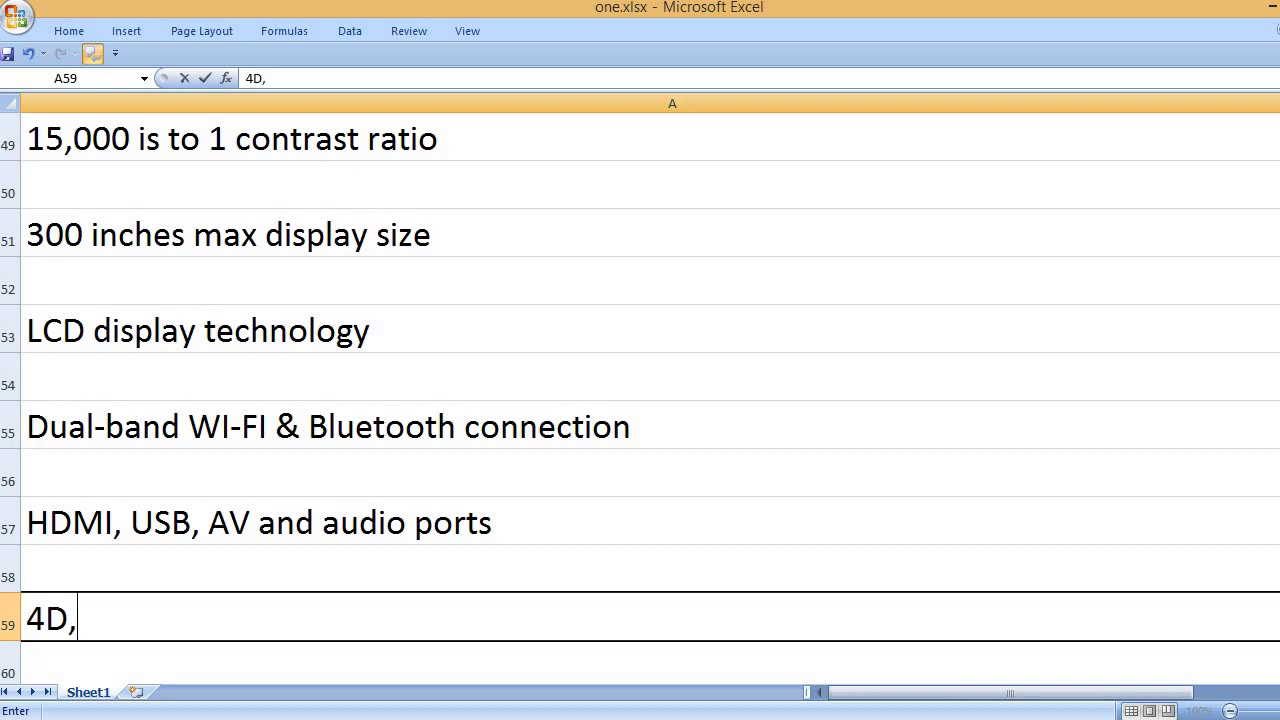
type(" 4p keysto")
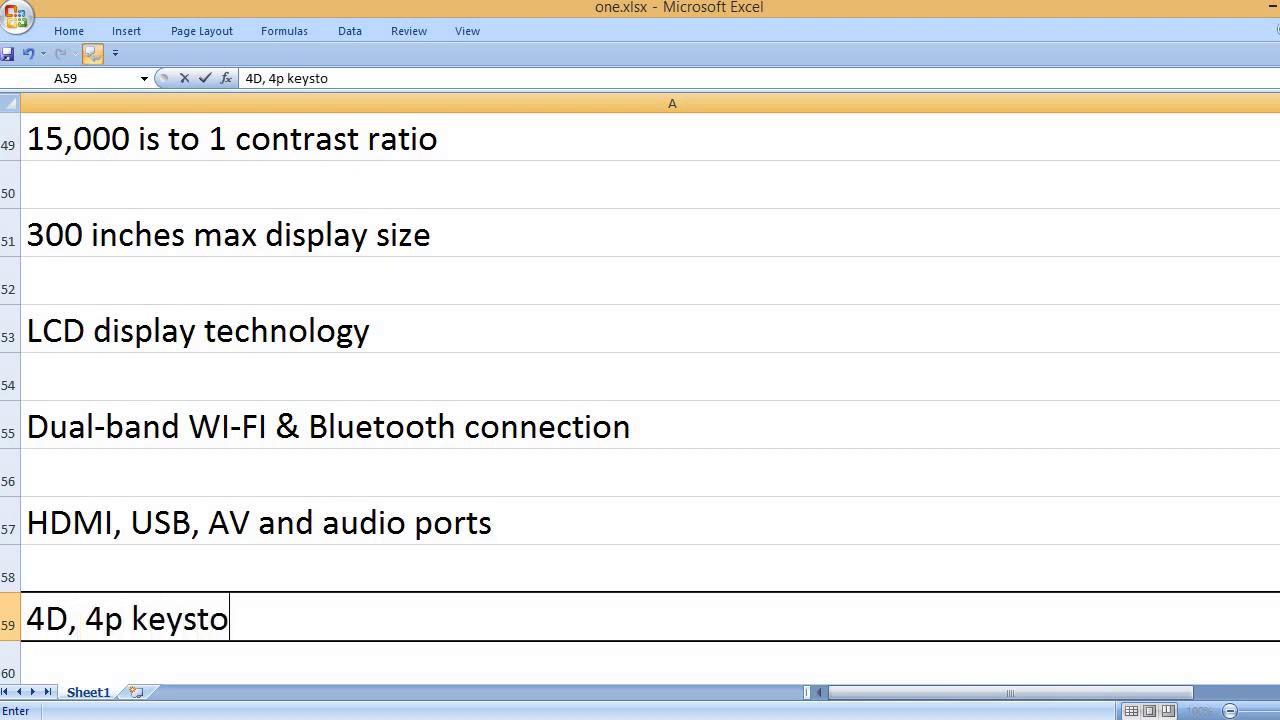
type("ne correctio")
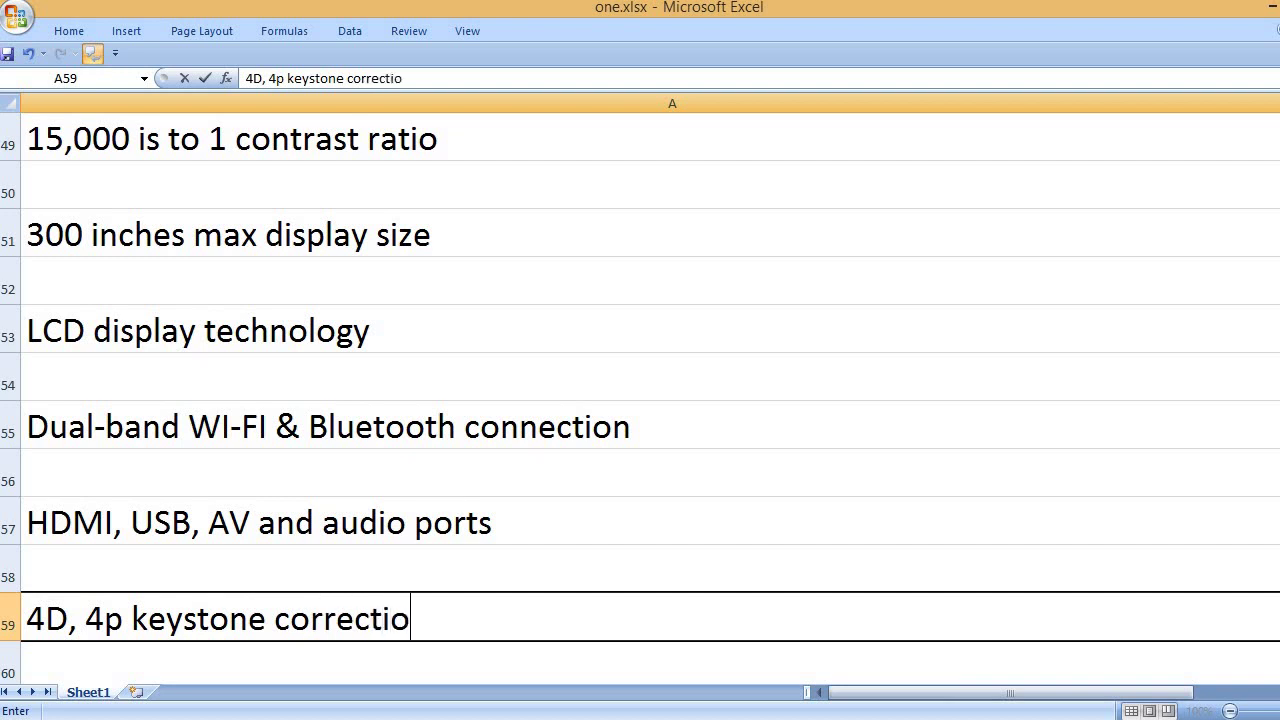
type("n")
key("Return")
key("Return")
type("zo")
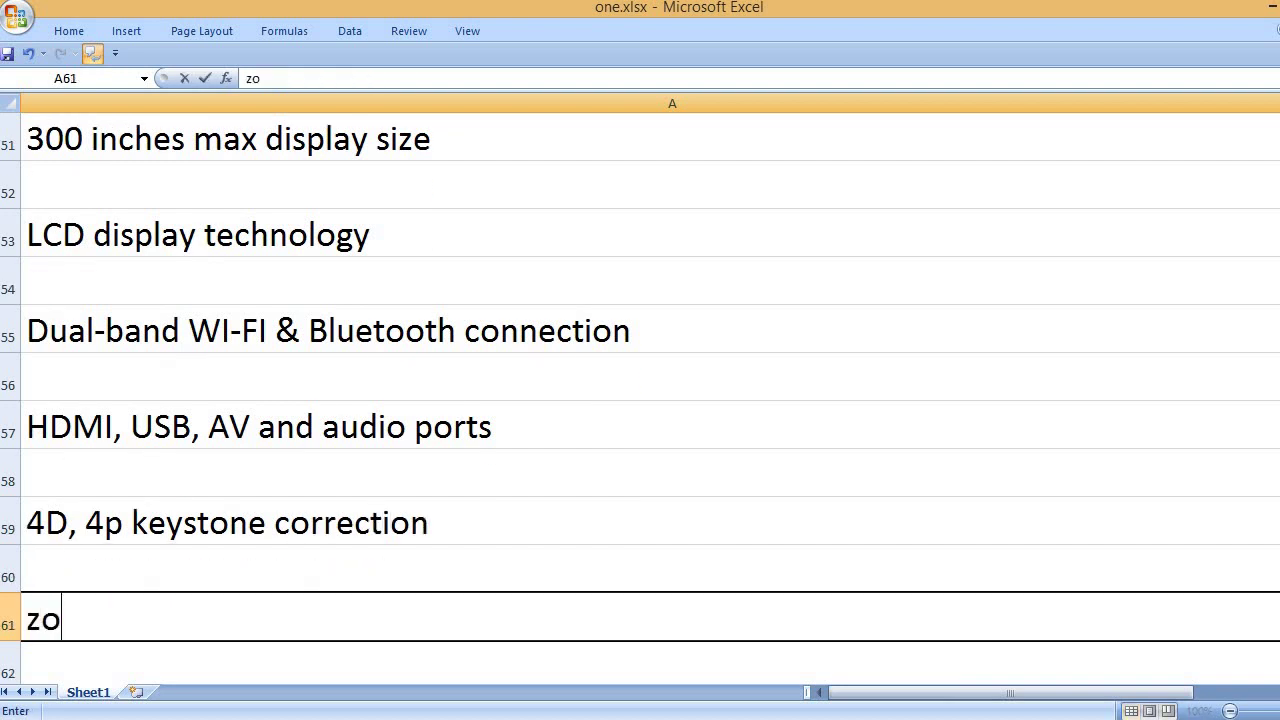
type("om function")
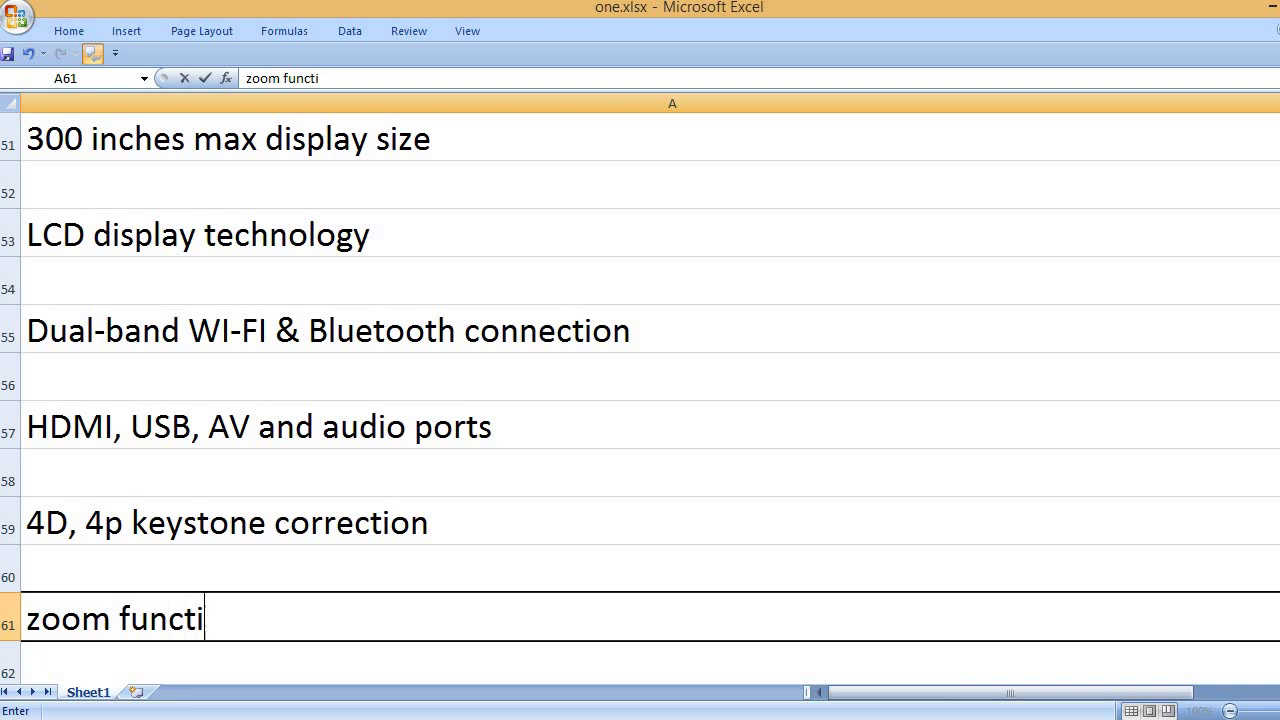
key("Return")
key("Return")
key("Return")
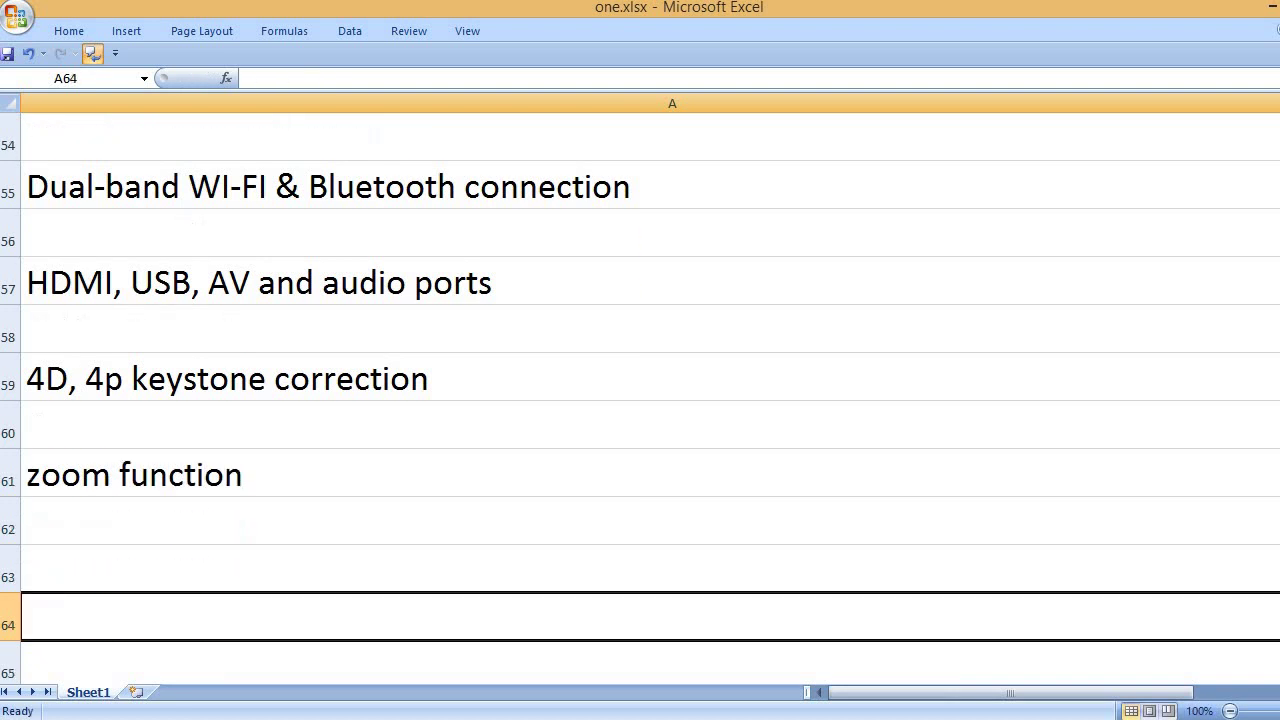
type("Tripod")
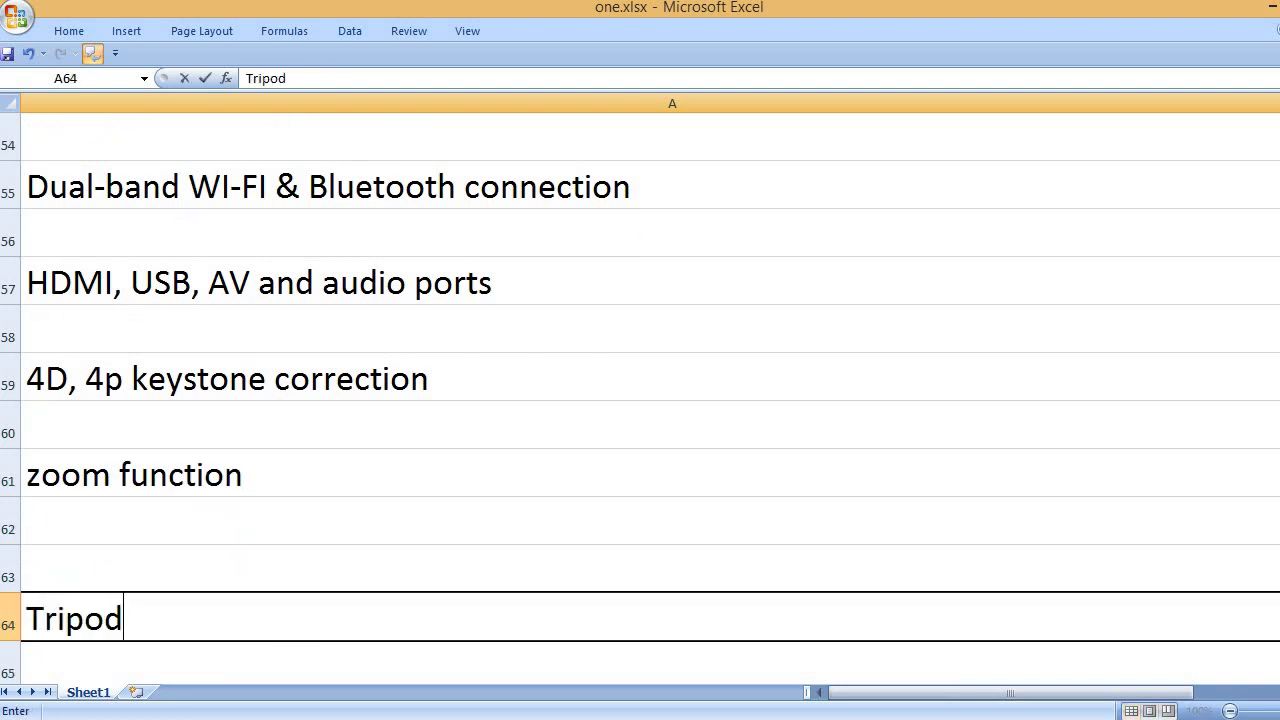
type(", ceili")
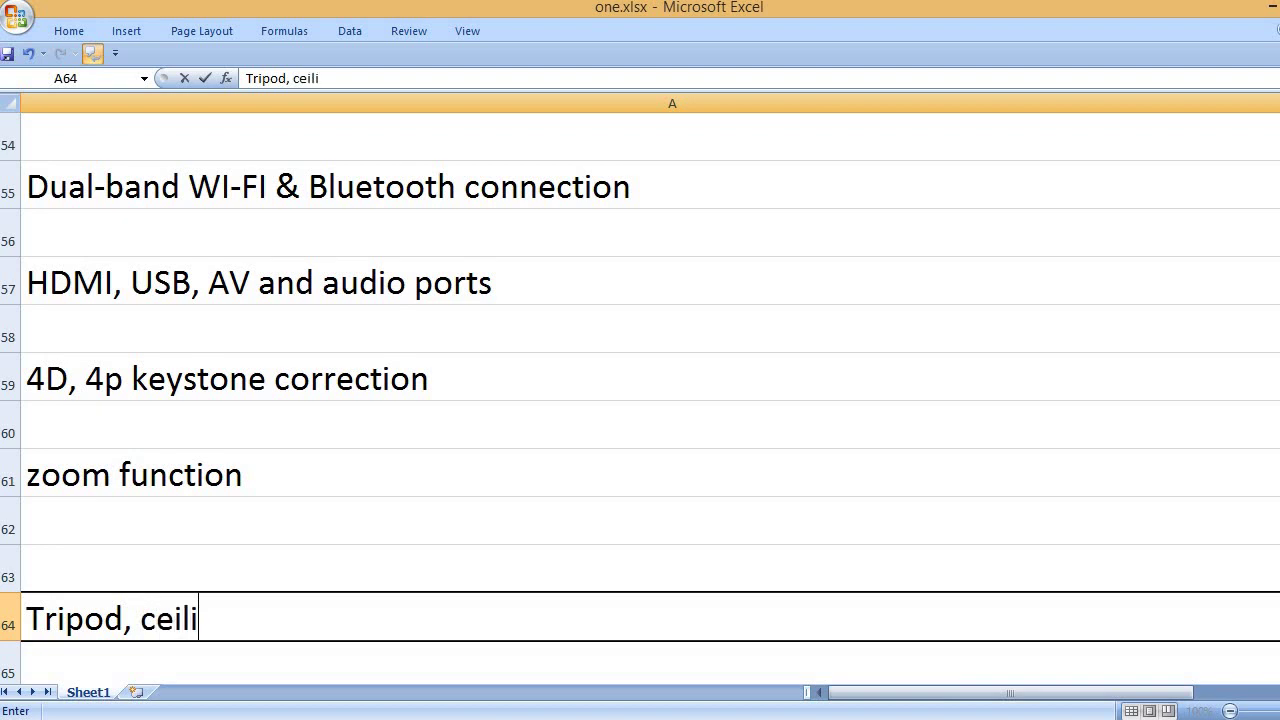
type("ng and table")
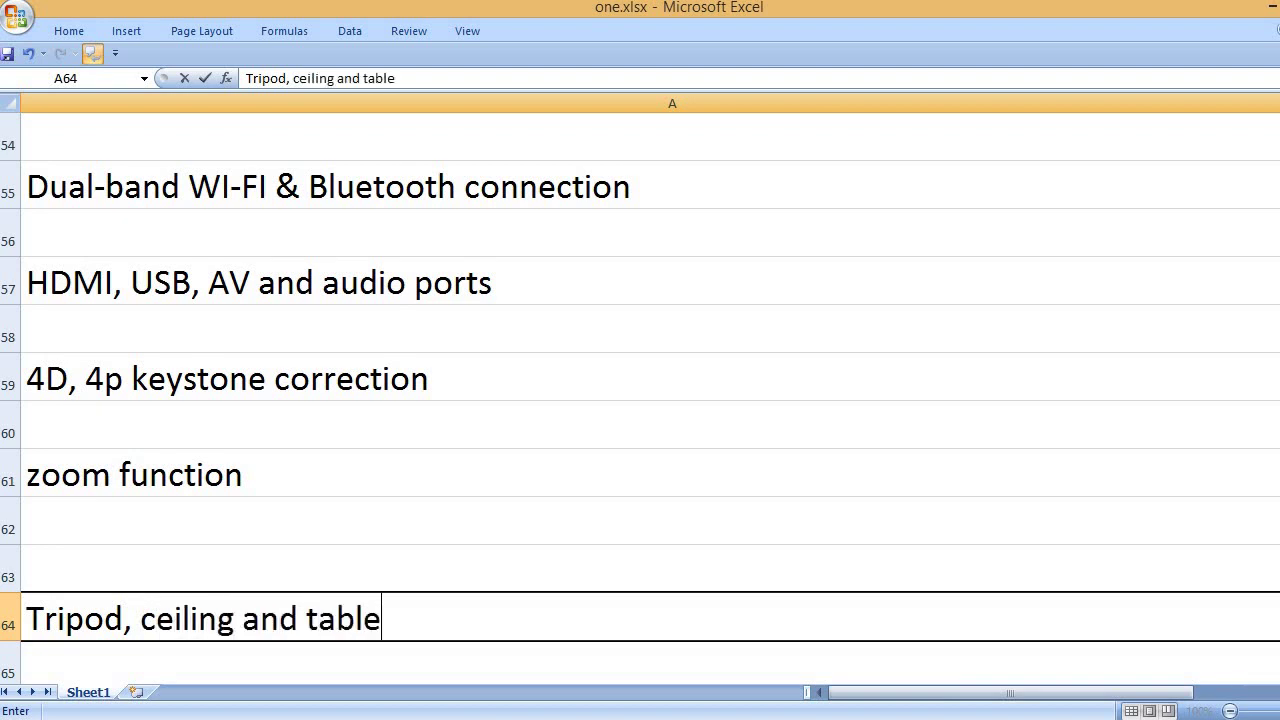
type(" mountable")
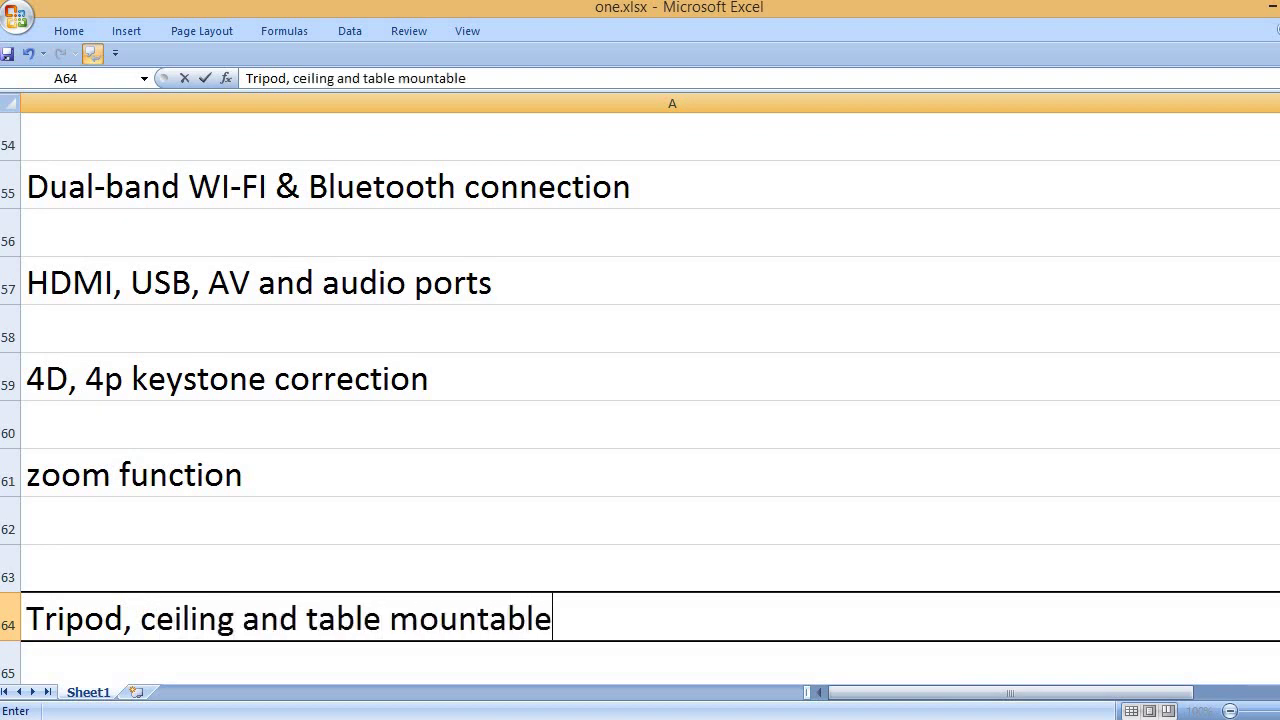
key("Return")
key("Return")
- Add features '26 x 23 x 11 centimeters product size' and '2.81 kilogram weight'
type("26")
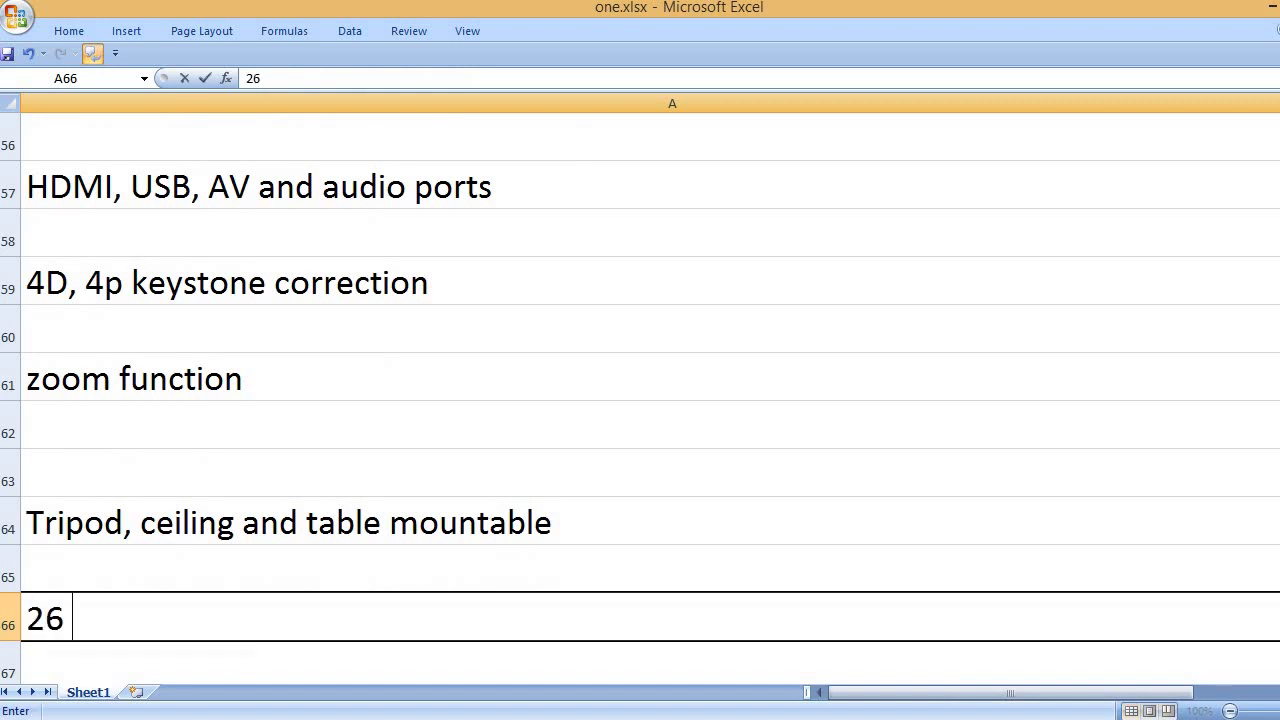
type(" x 3")
key("BackSpace")
type("23 x")
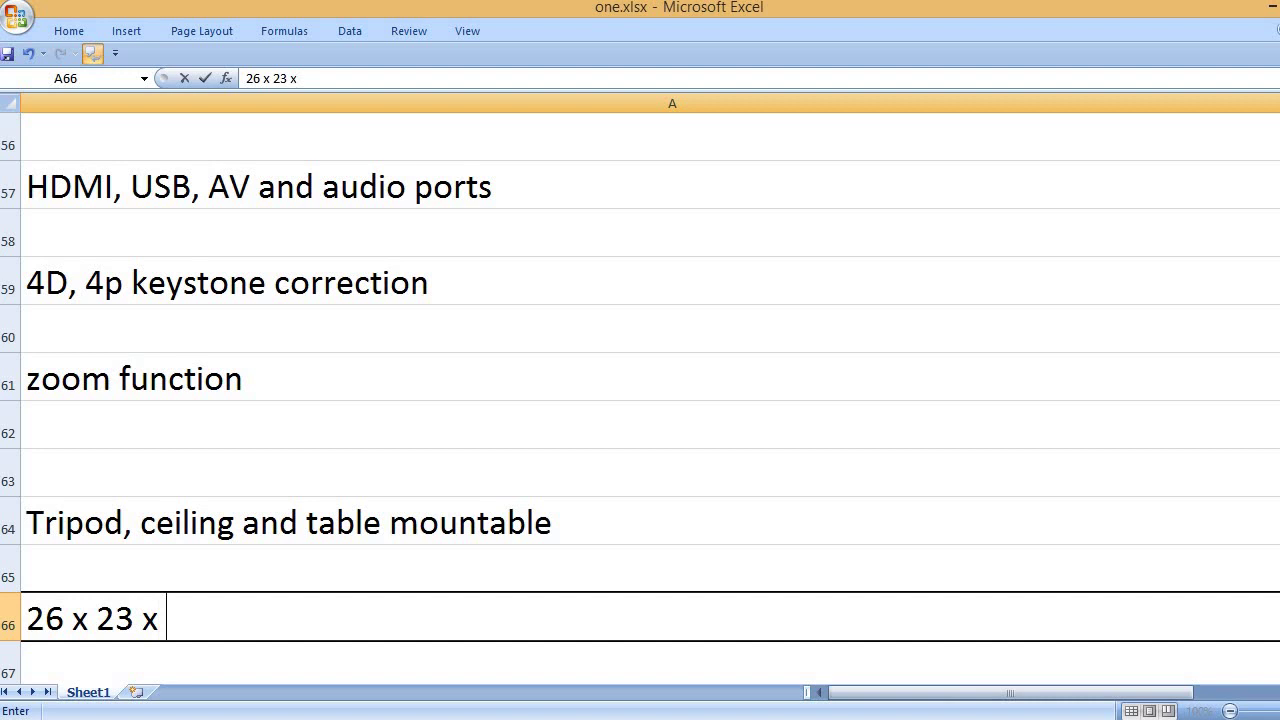
type(" 11 cen")
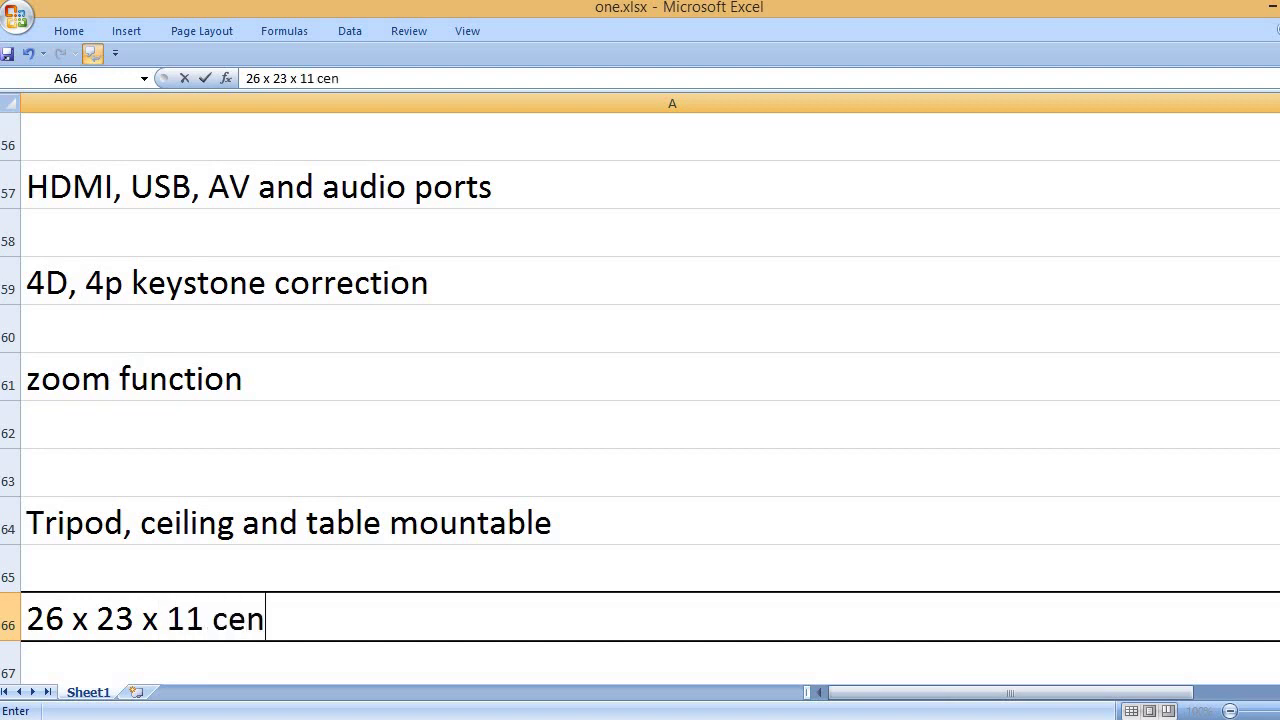
type("timeters")
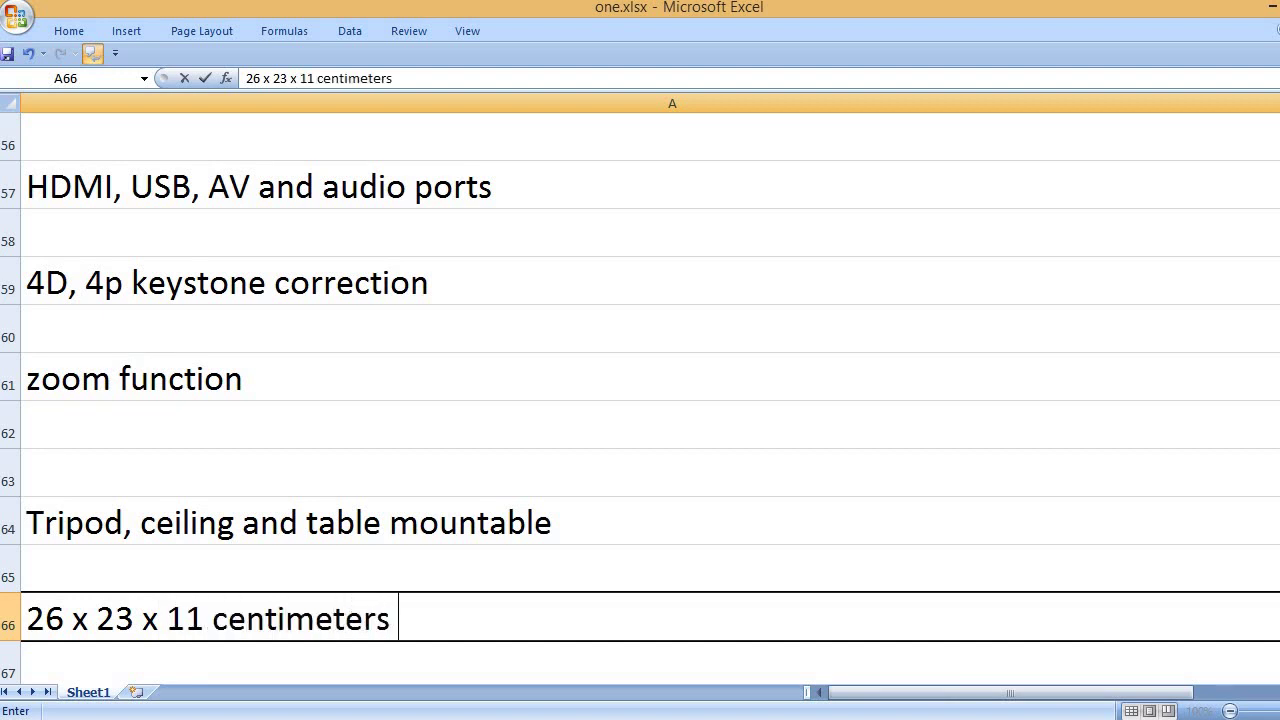
type(" product si")
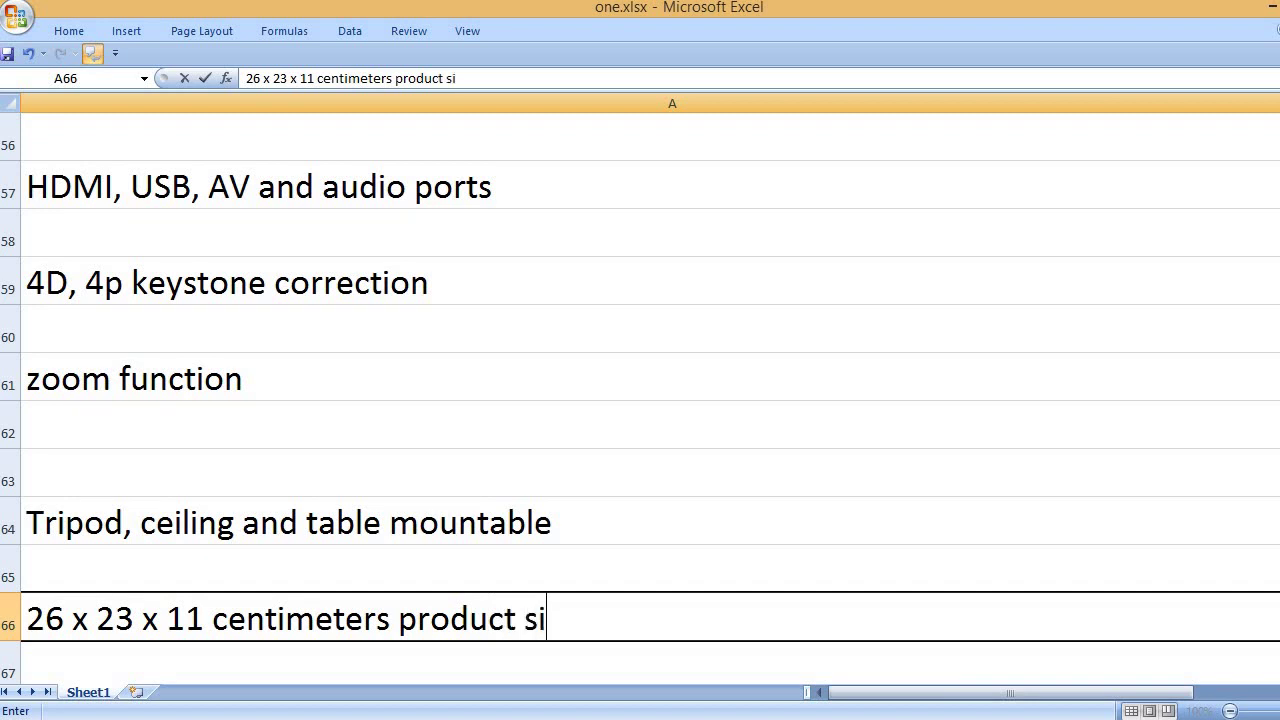
type("ze")
key("Return")
key("Return")
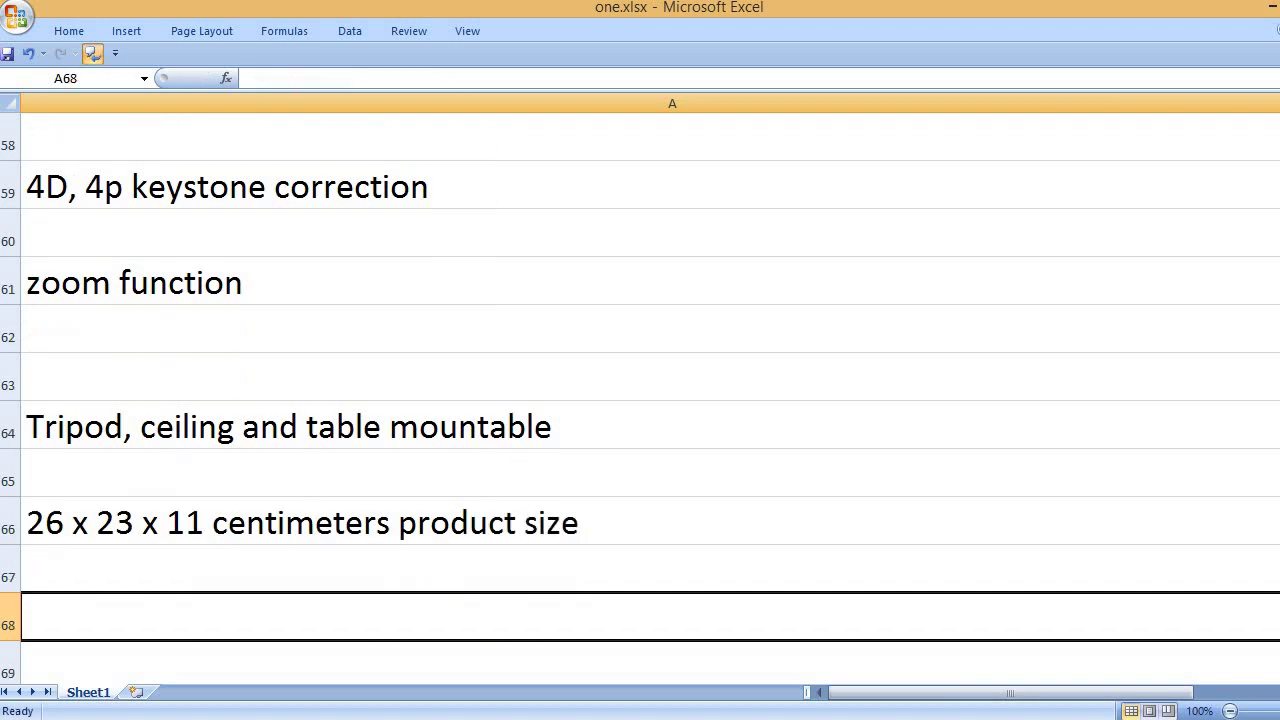
type("2.81")
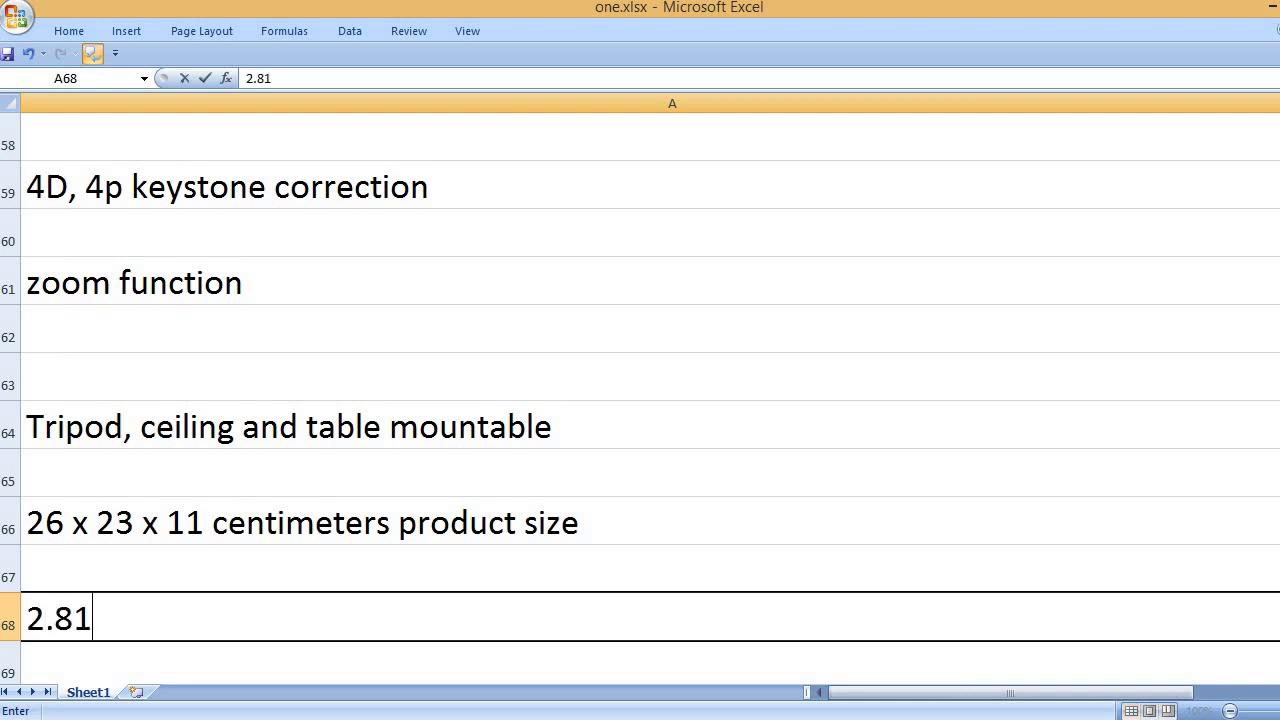
type(" kilogram wei")
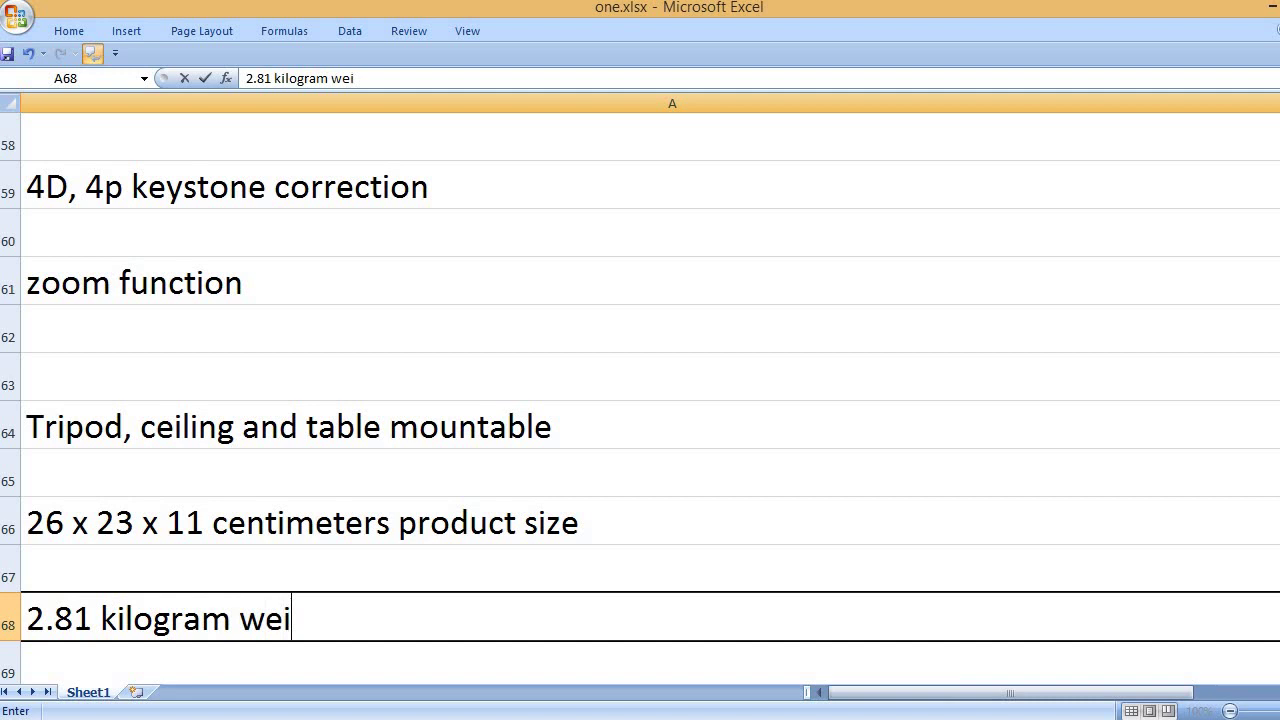
type("ght")
key("Return")
key("Return")
- Enter 'That's it, please like, comment and subscribe to my channel' in A70
type("That")
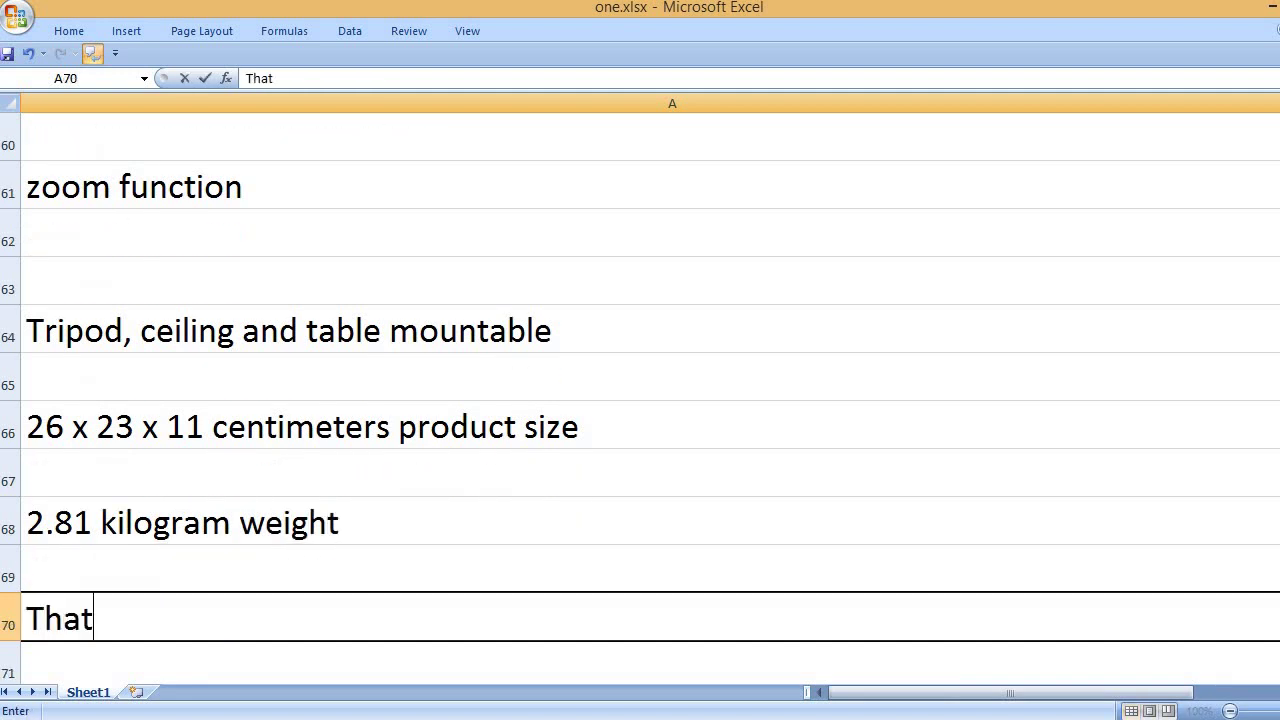
type("’s it, plea")
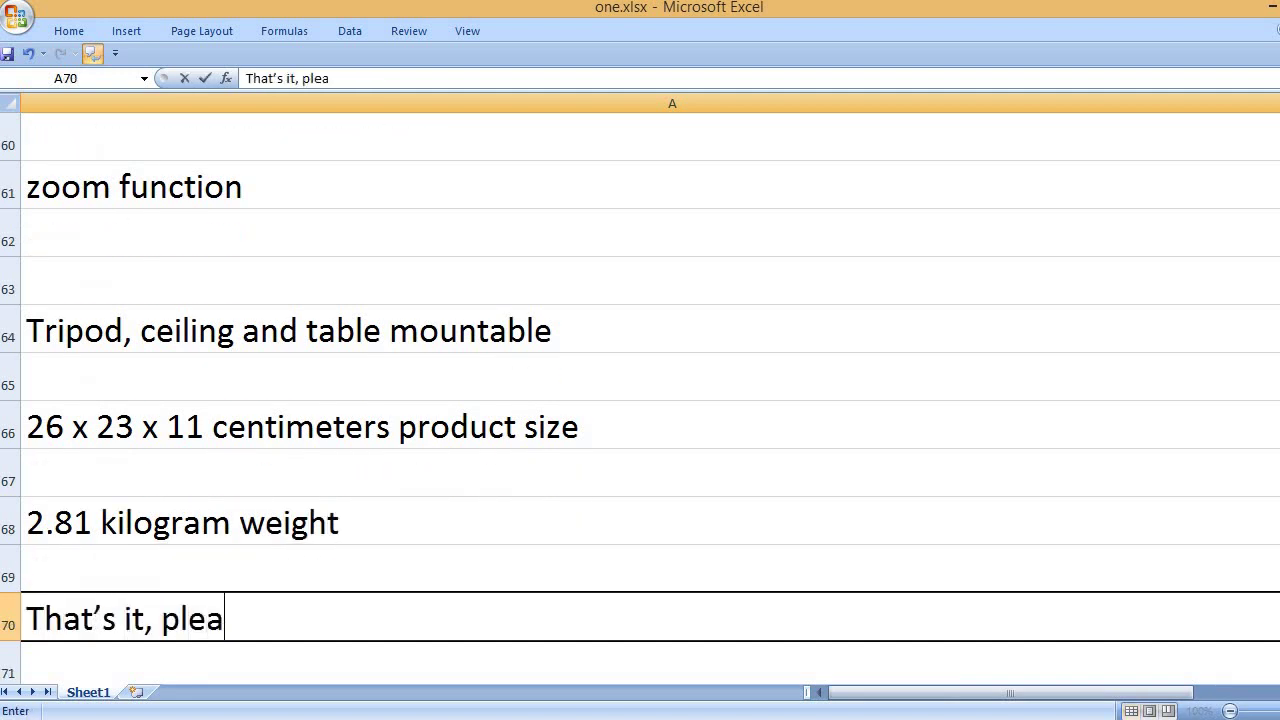
type("se like, co")
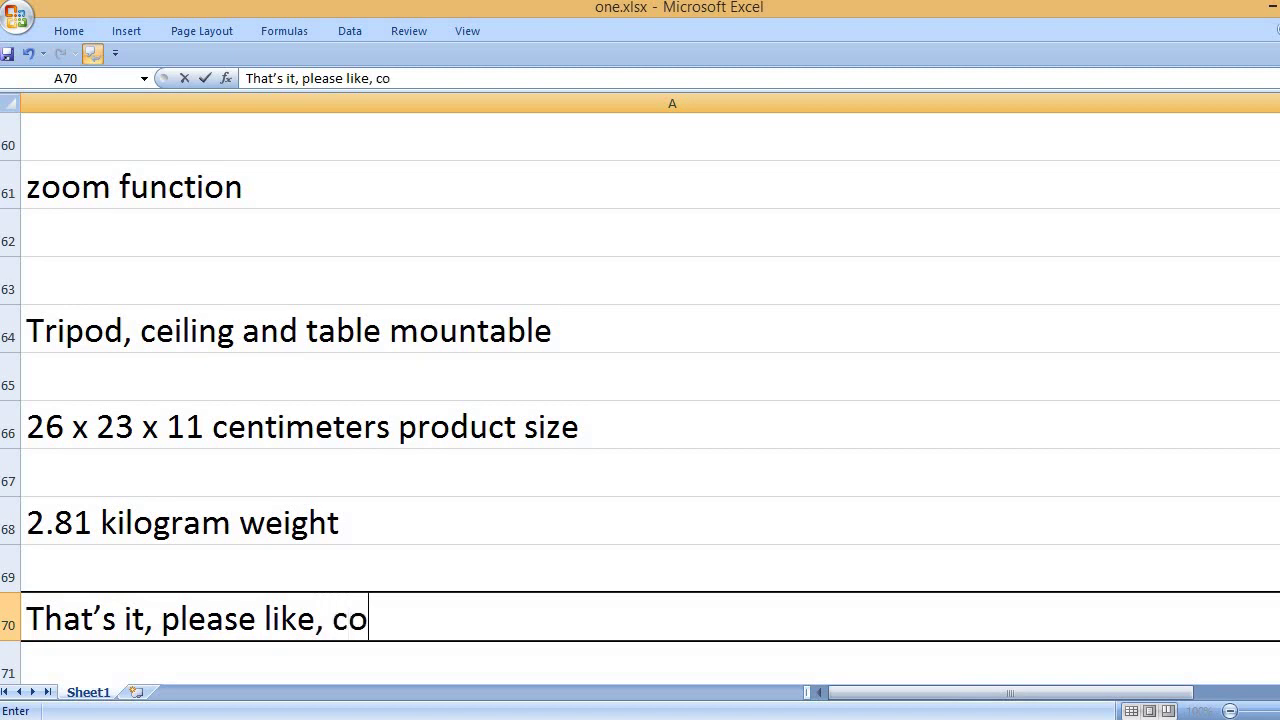
type("mment and subs")
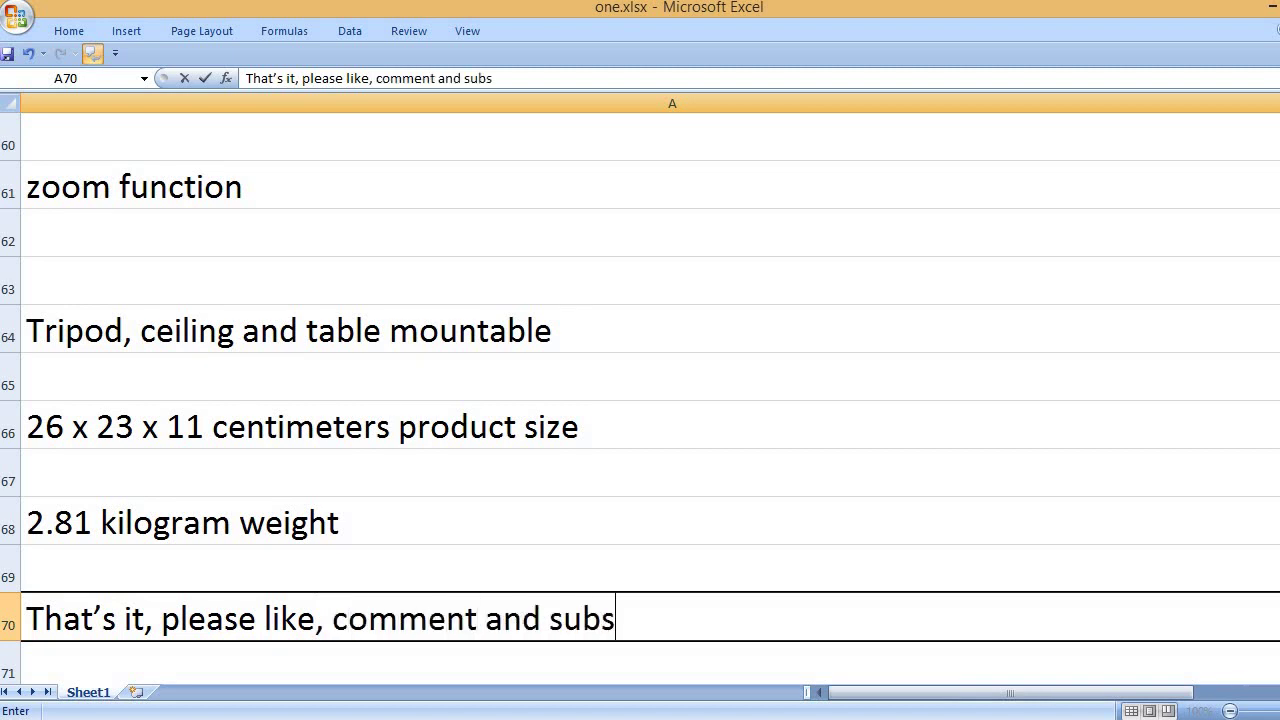
type("cribe to my channel.")
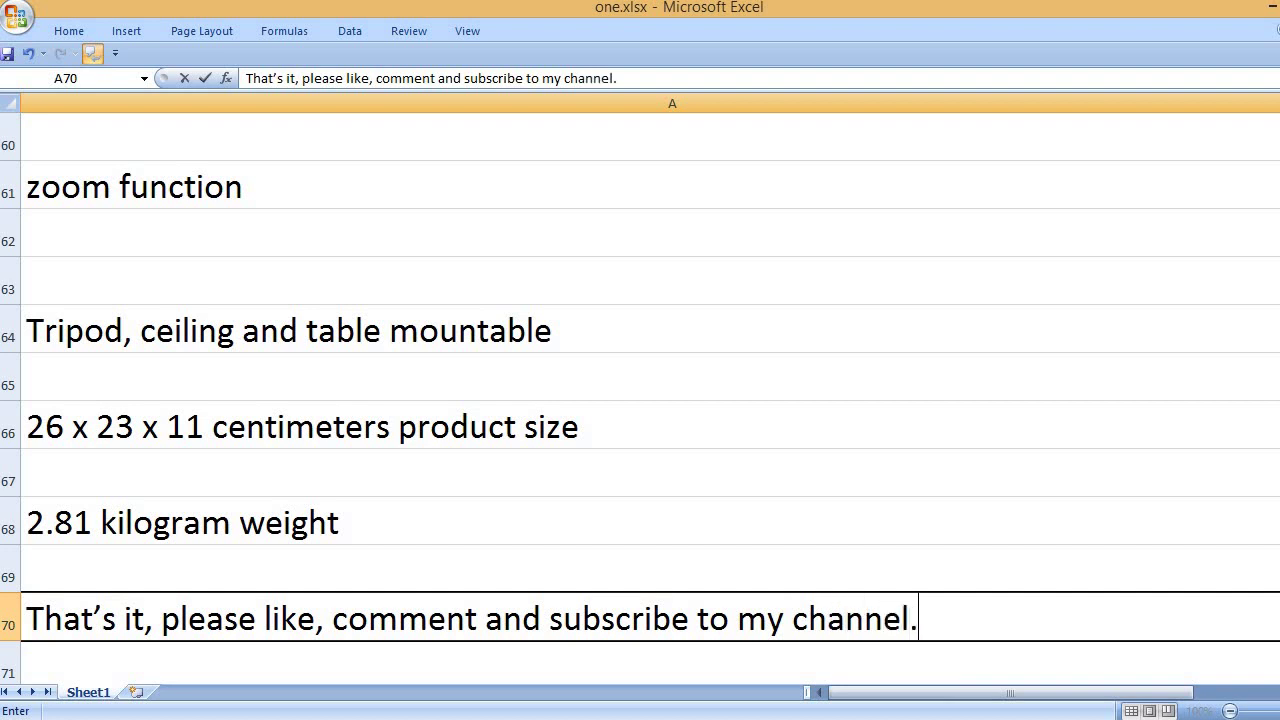
key("Return")
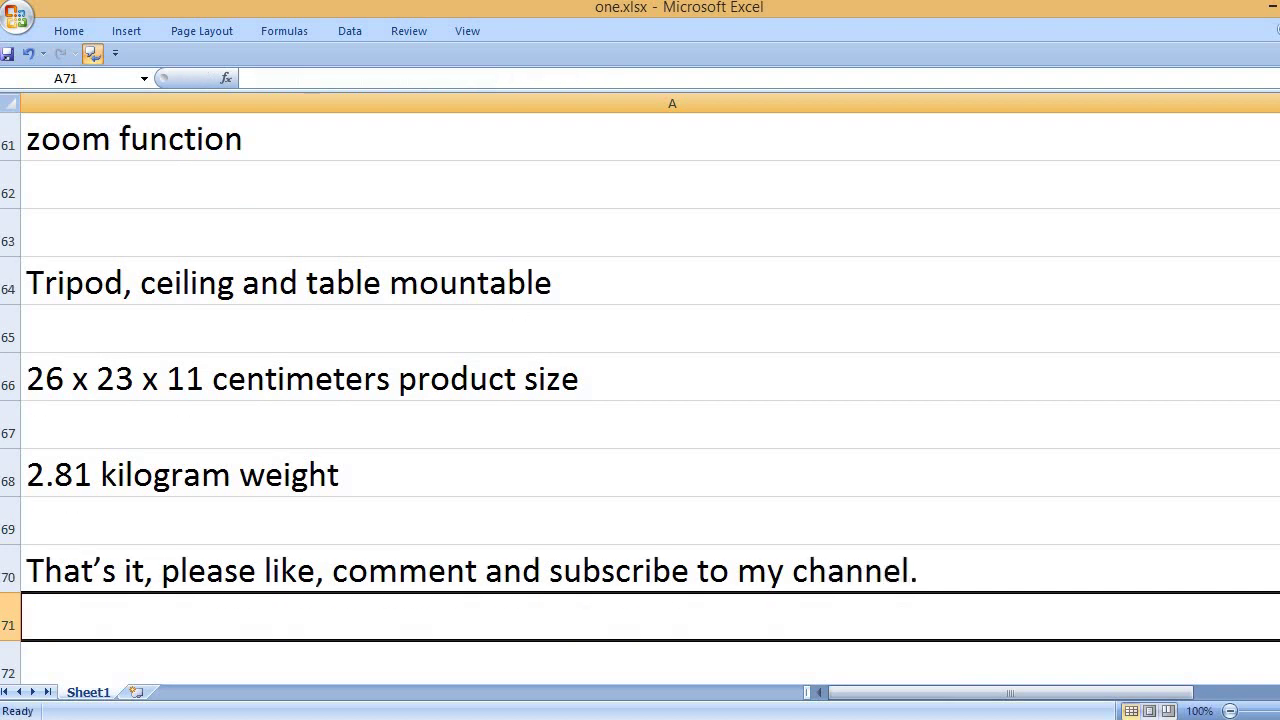